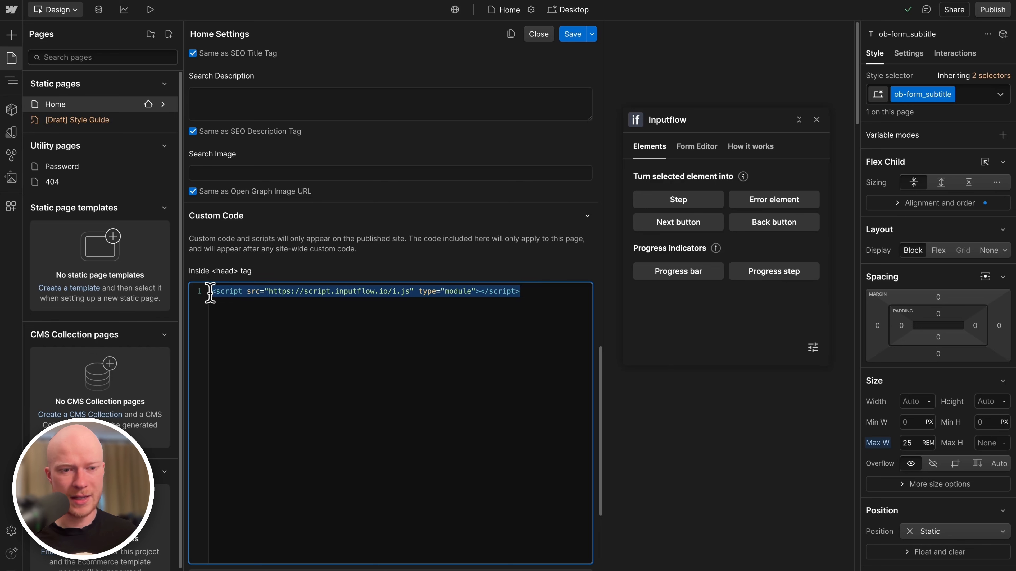
# Save the Home page settings so the new head script is stored.
pyautogui.click(415, 330)
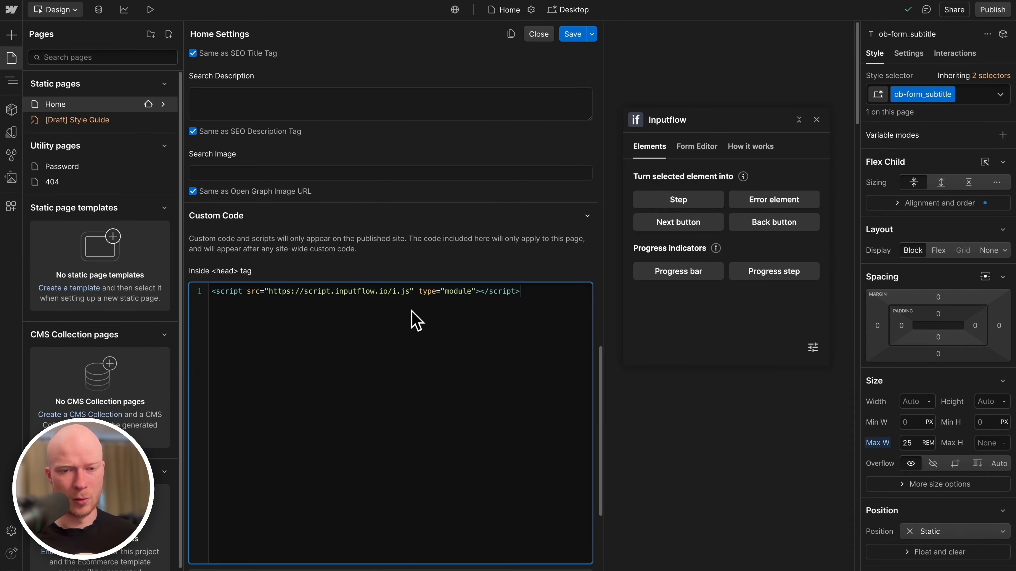
pyautogui.click(576, 36)
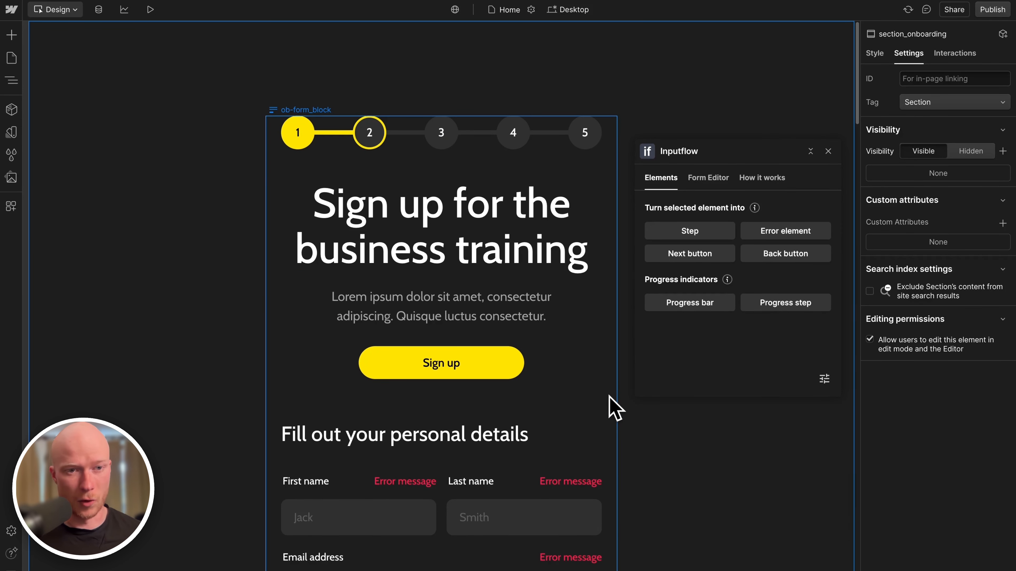
# Reset ob-form_block in Inputflow by disconnecting it, confirming, and reconnecting it as a multi-step form.
pyautogui.click(277, 176)
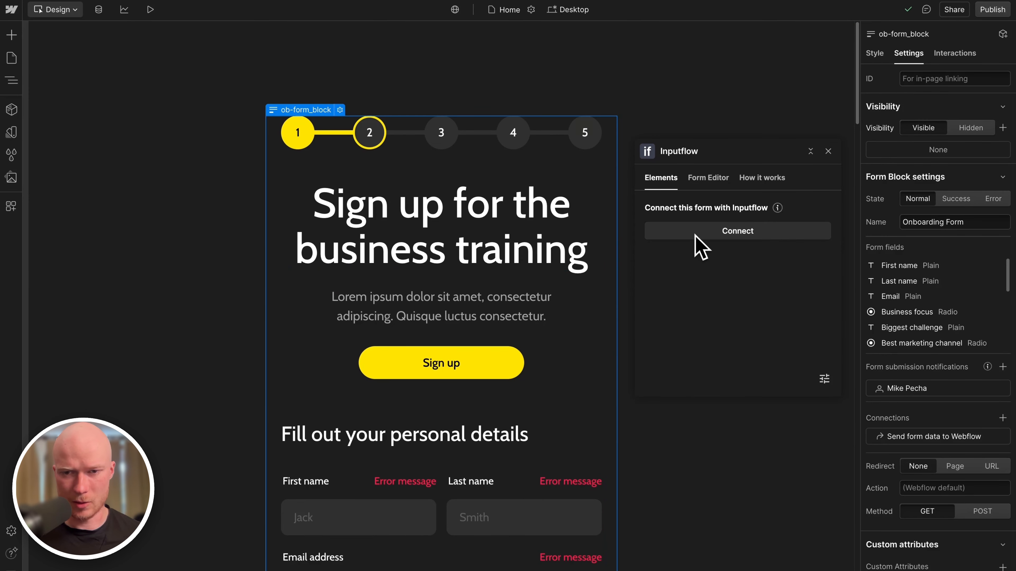
pyautogui.click(762, 235)
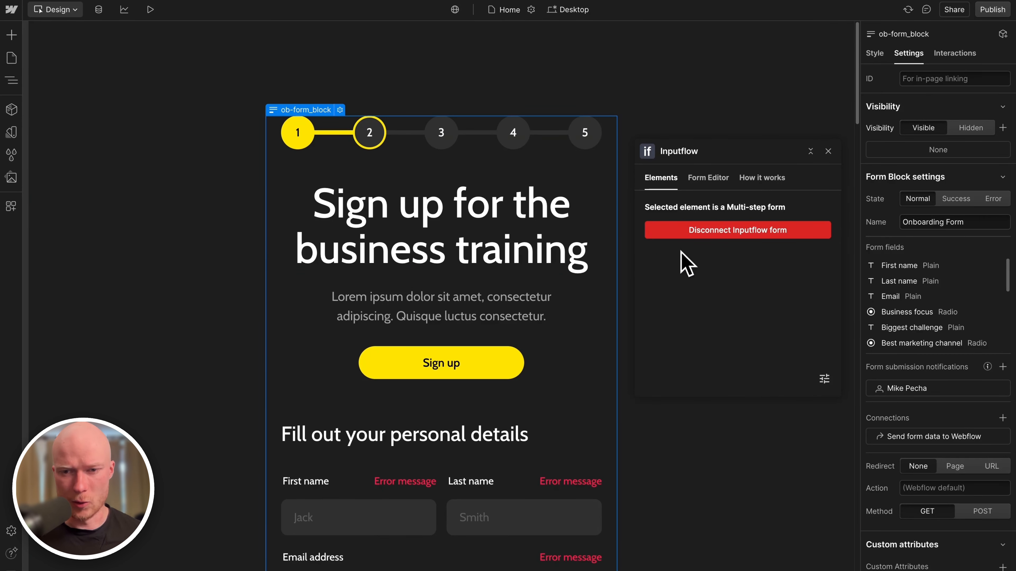
pyautogui.click(696, 232)
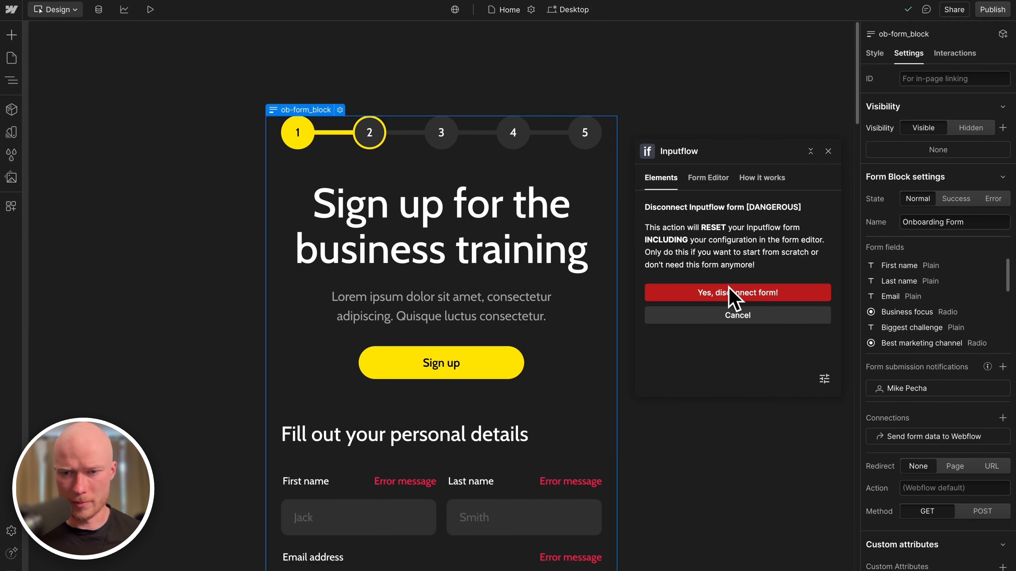
pyautogui.click(734, 293)
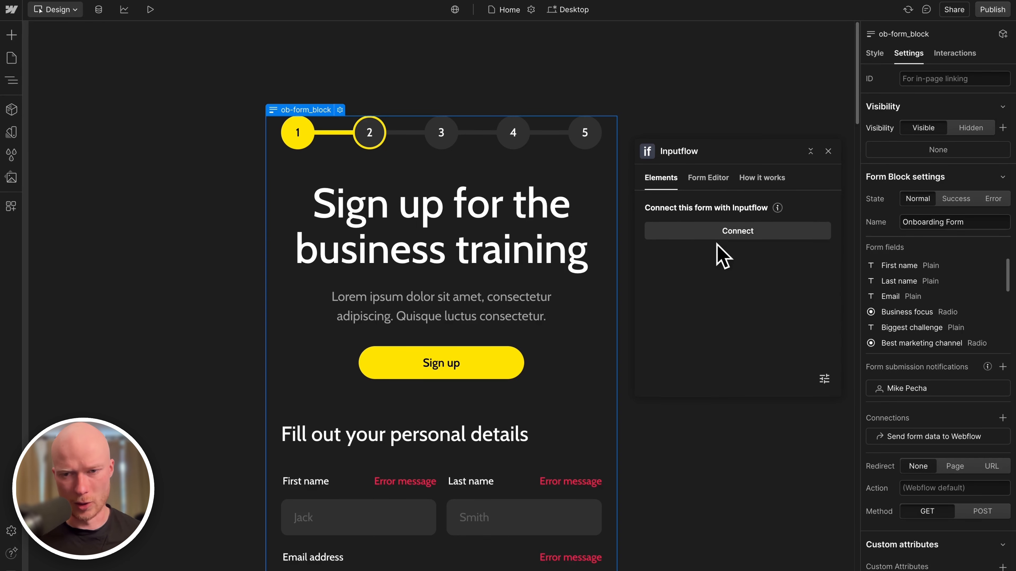
pyautogui.click(755, 232)
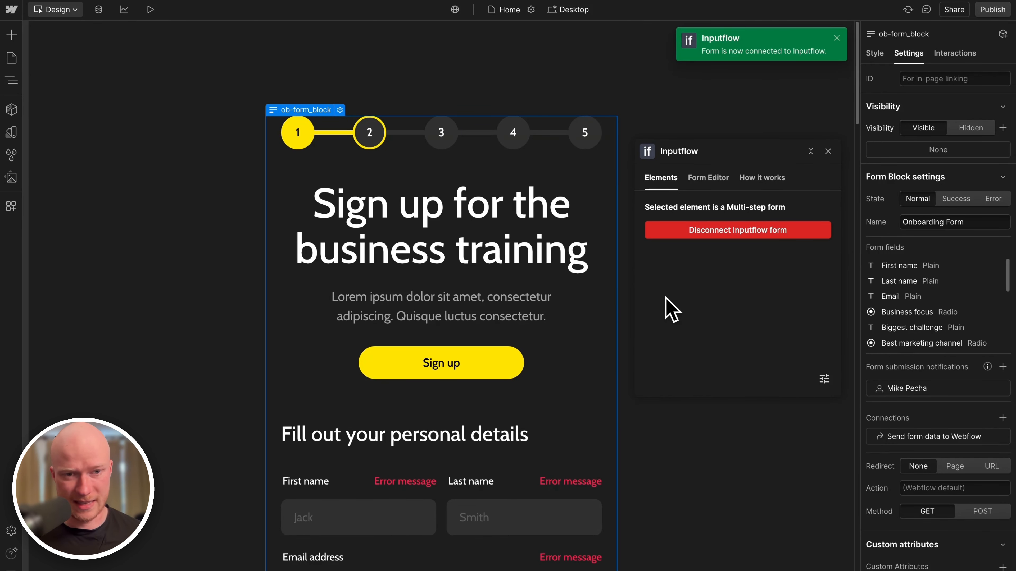
pyautogui.click(424, 257)
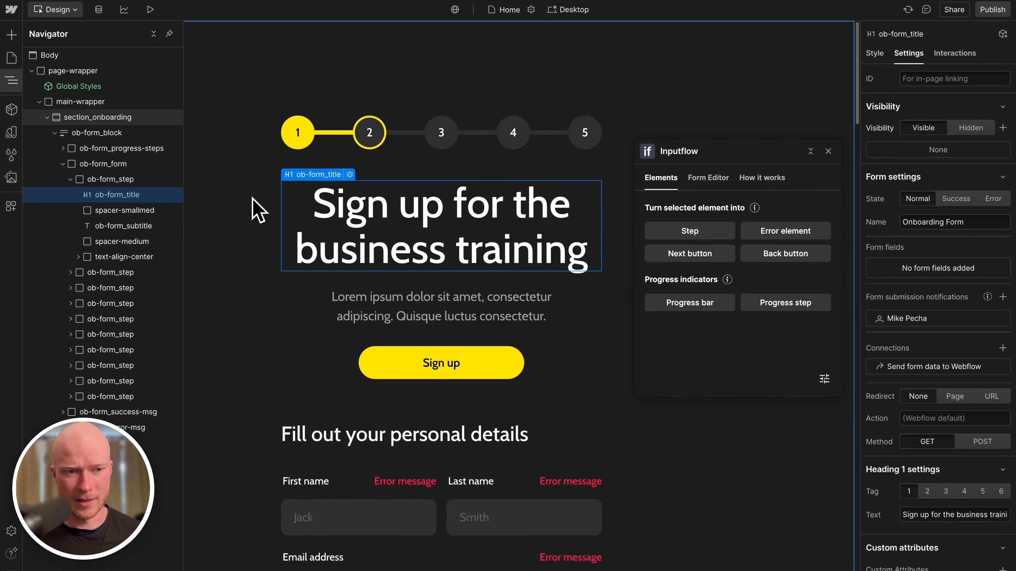
# Turn the welcome section's ob-form_step into an Inputflow step named 'Welcome step'.
pyautogui.click(70, 179)
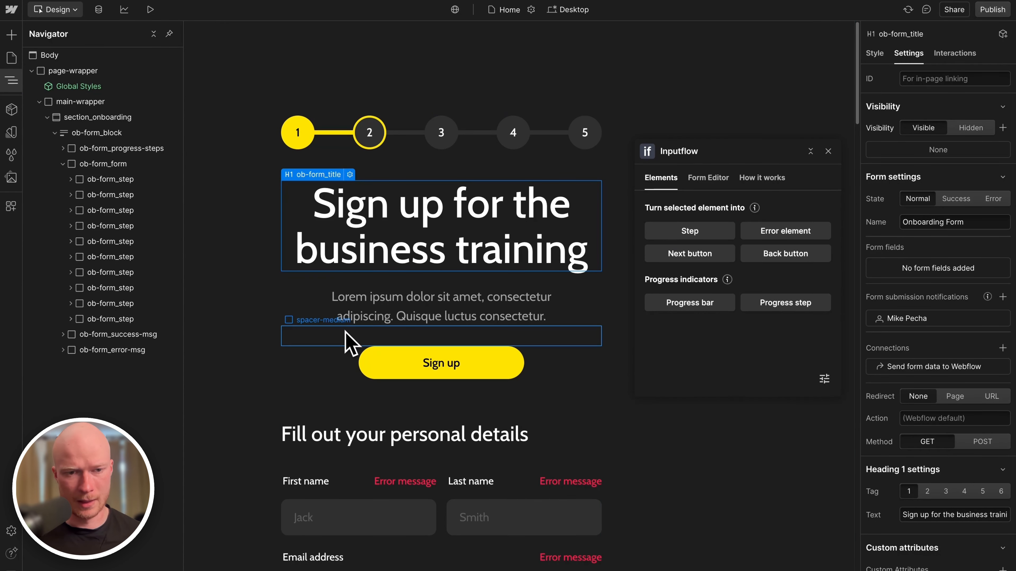
pyautogui.click(338, 334)
pyautogui.press('Up')
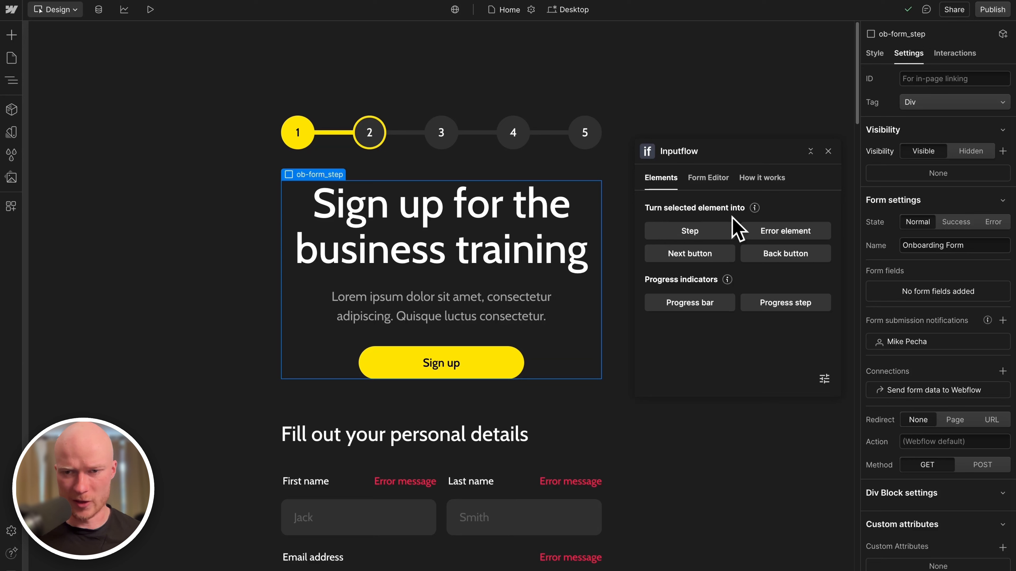
pyautogui.click(708, 235)
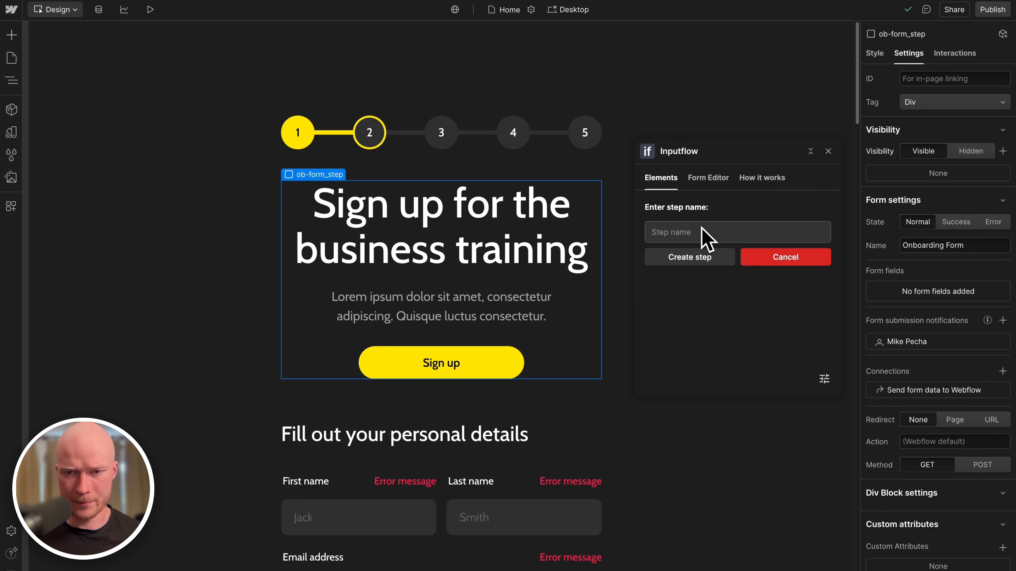
pyautogui.click(707, 233)
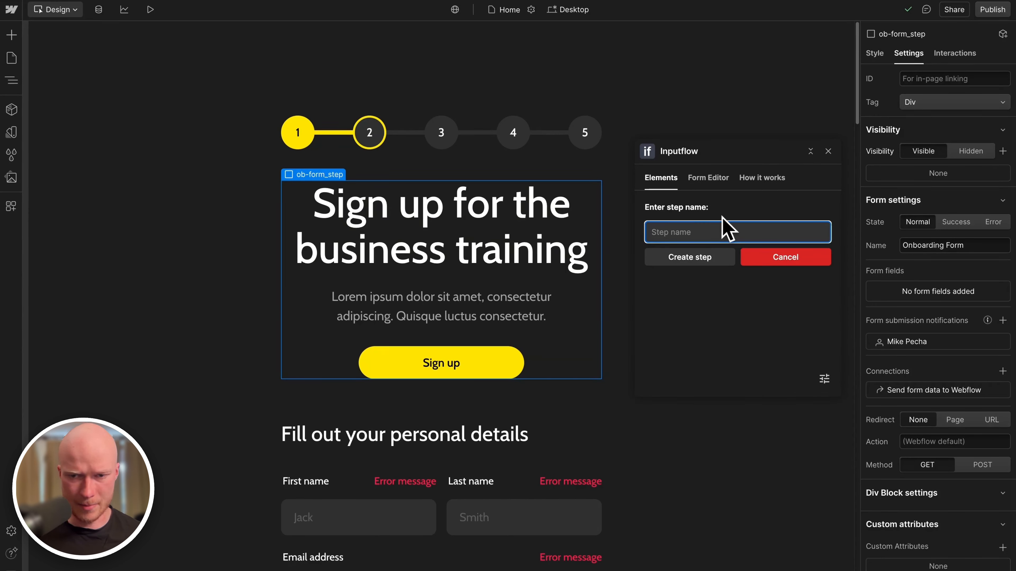
pyautogui.write('Welcome step')
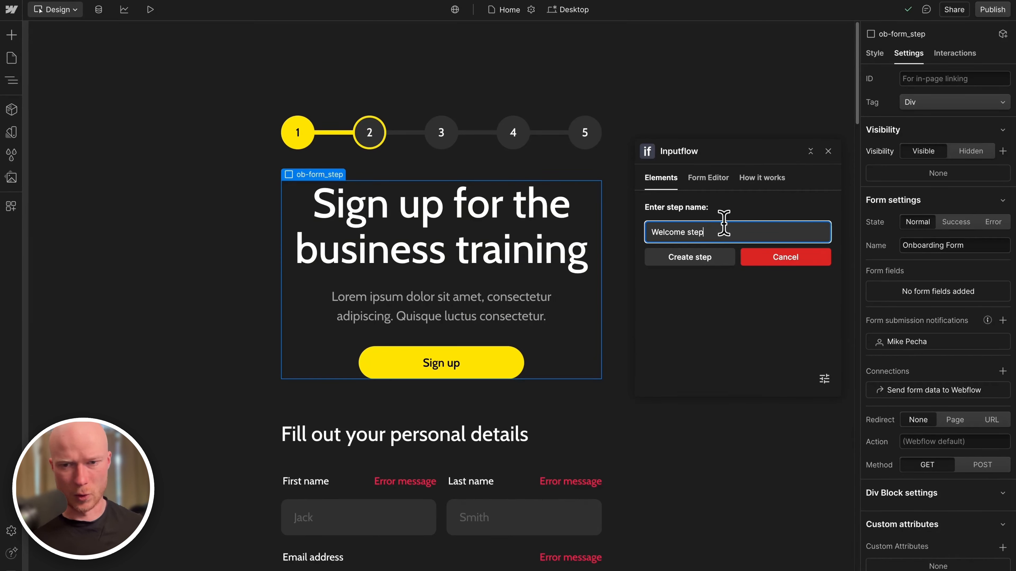
pyautogui.click(715, 260)
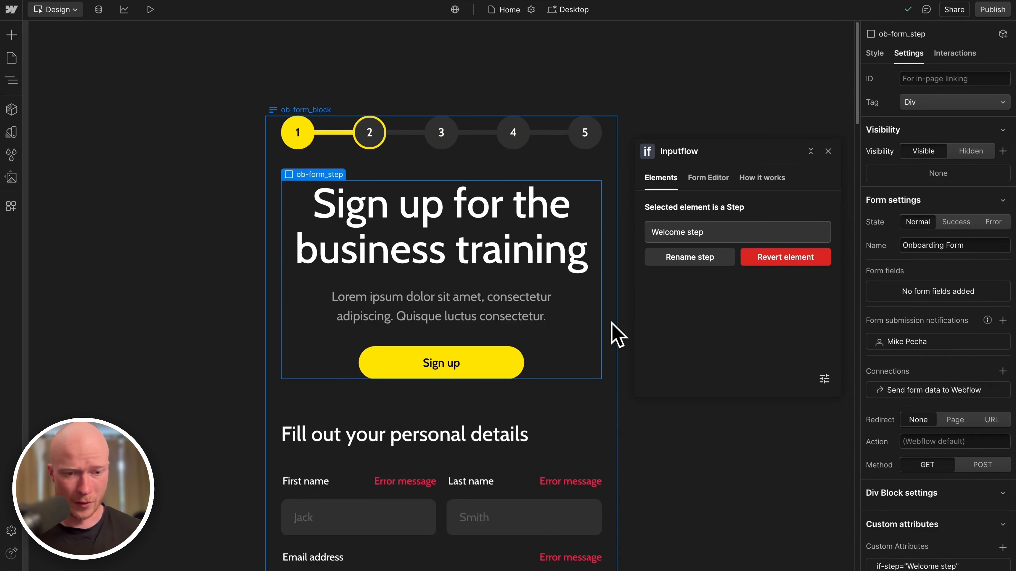
# Turn the next form step into an Inputflow step named 'Personal details'.
pyautogui.scroll(-6, 611, 322)
pyautogui.press('Right')
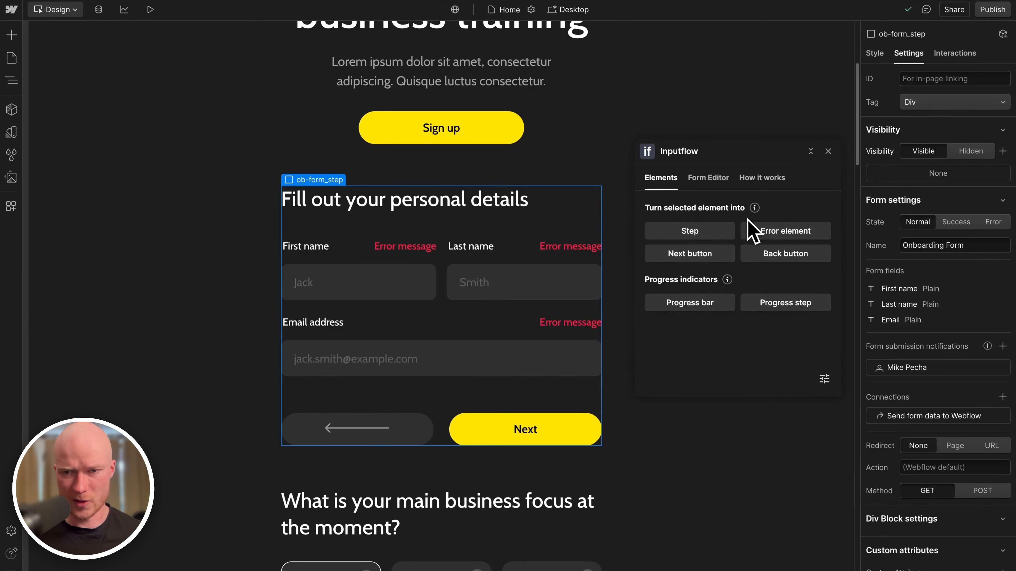
pyautogui.click(722, 236)
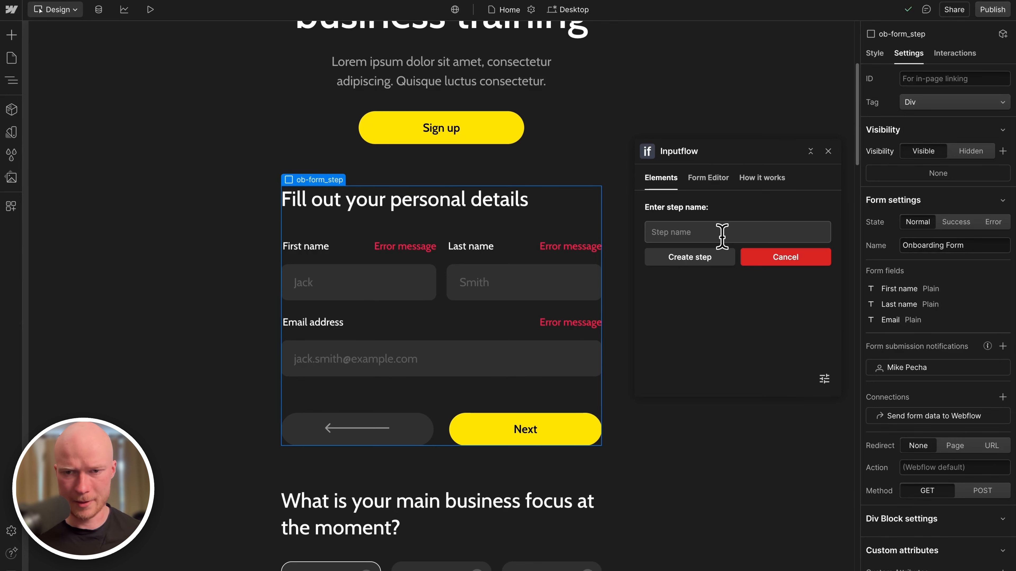
pyautogui.write('Perosnal det')
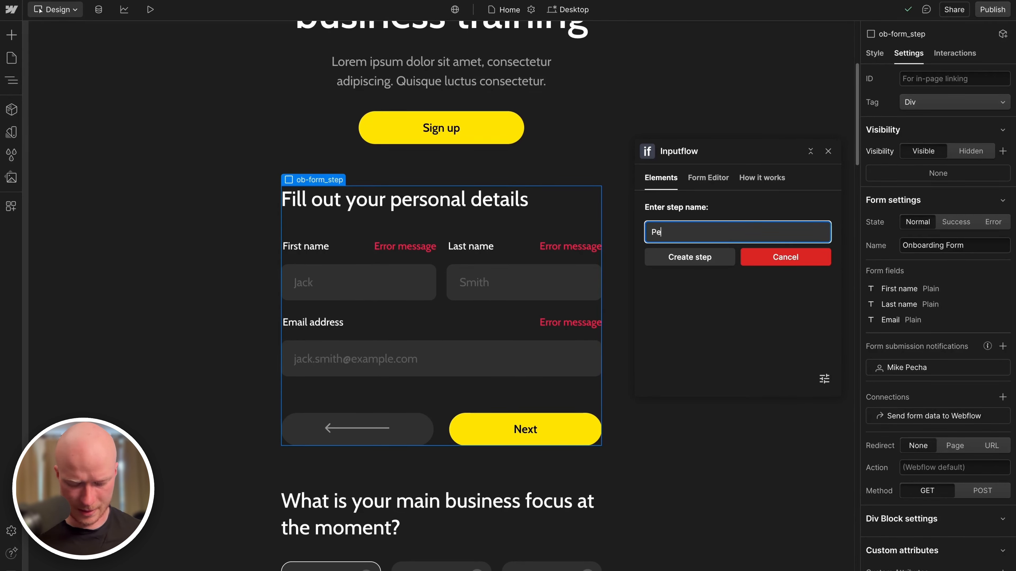
pyautogui.press('BackSpace')
pyautogui.press('BackSpace')
pyautogui.press('BackSpace')
pyautogui.press('BackSpace')
pyautogui.press('BackSpace')
pyautogui.press('BackSpace')
pyautogui.press('BackSpace')
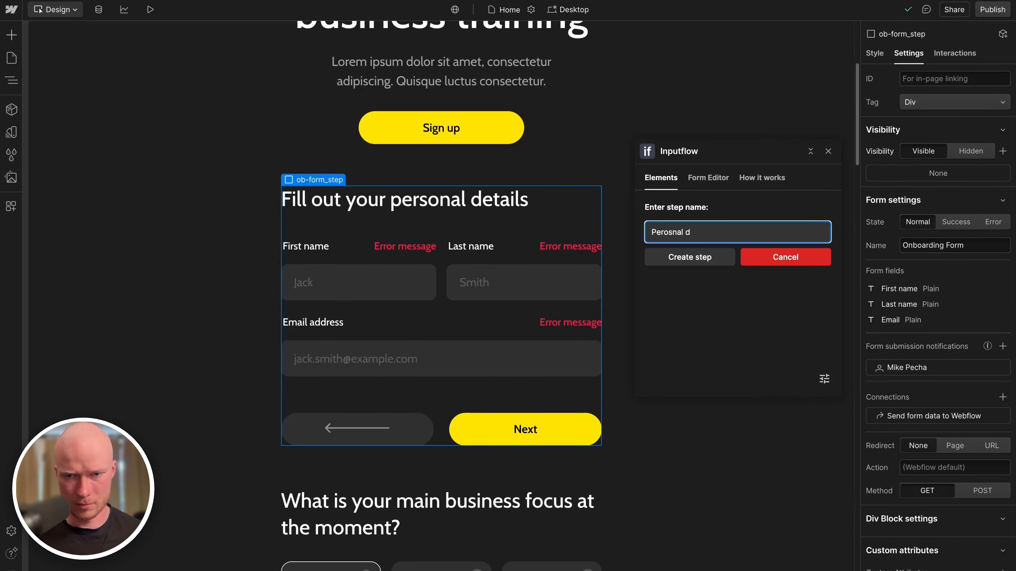
pyautogui.press('BackSpace')
pyautogui.write('sonal details')
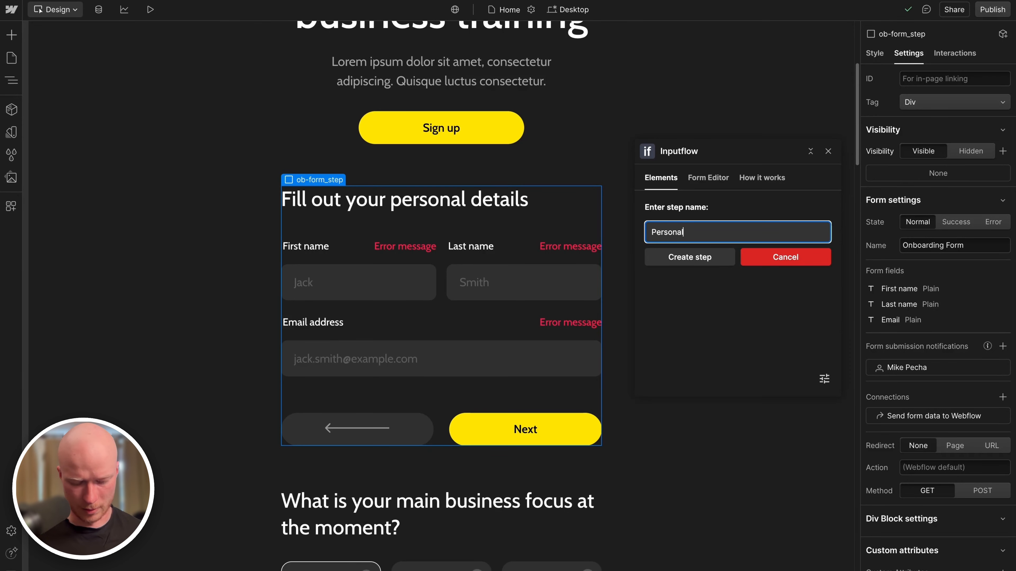
pyautogui.click(731, 256)
pyautogui.scroll(5, 443, 322)
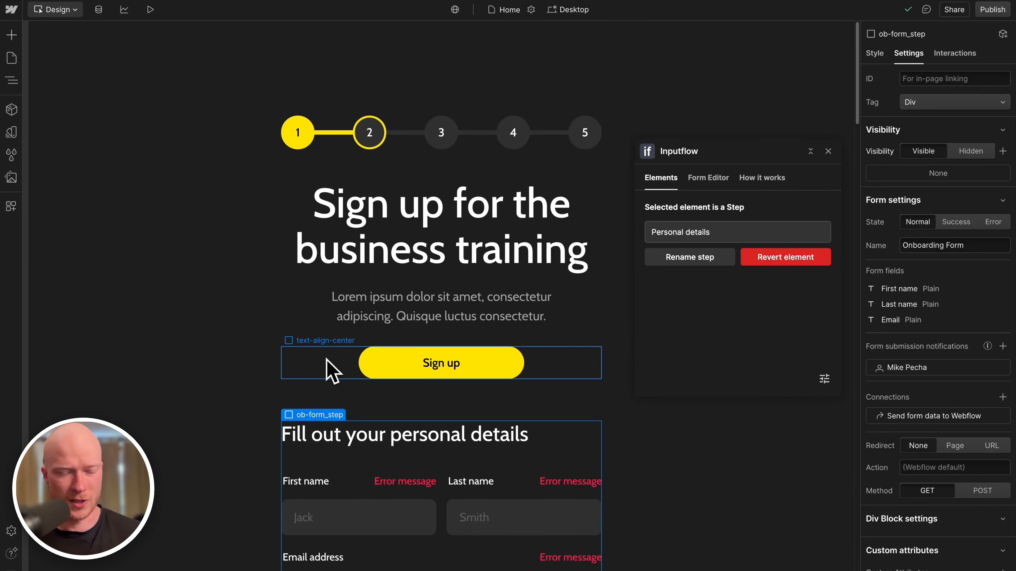
pyautogui.scroll(-8, 360, 356)
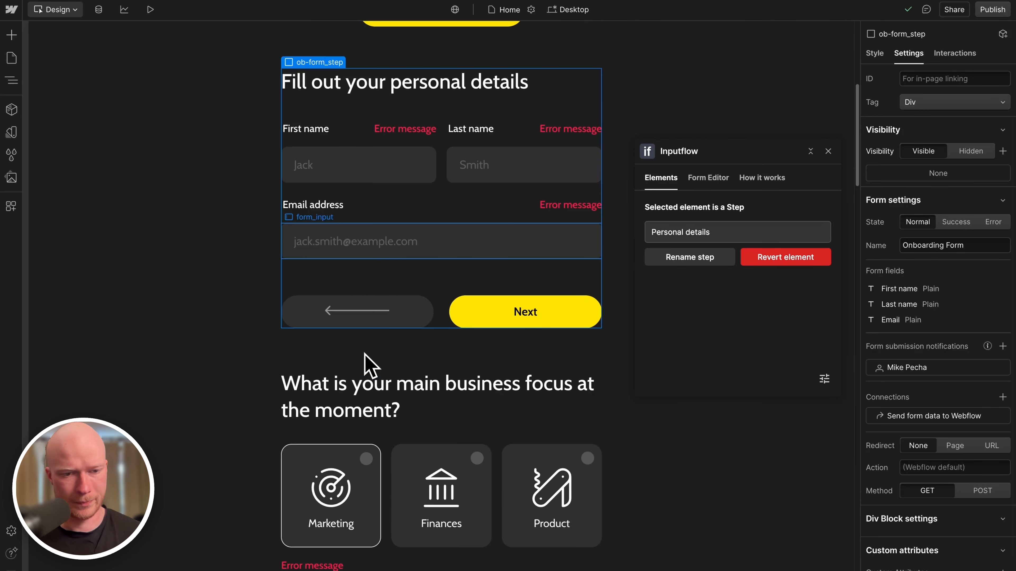
pyautogui.click(352, 391)
pyautogui.press('Up')
pyautogui.scroll(-5, 384, 364)
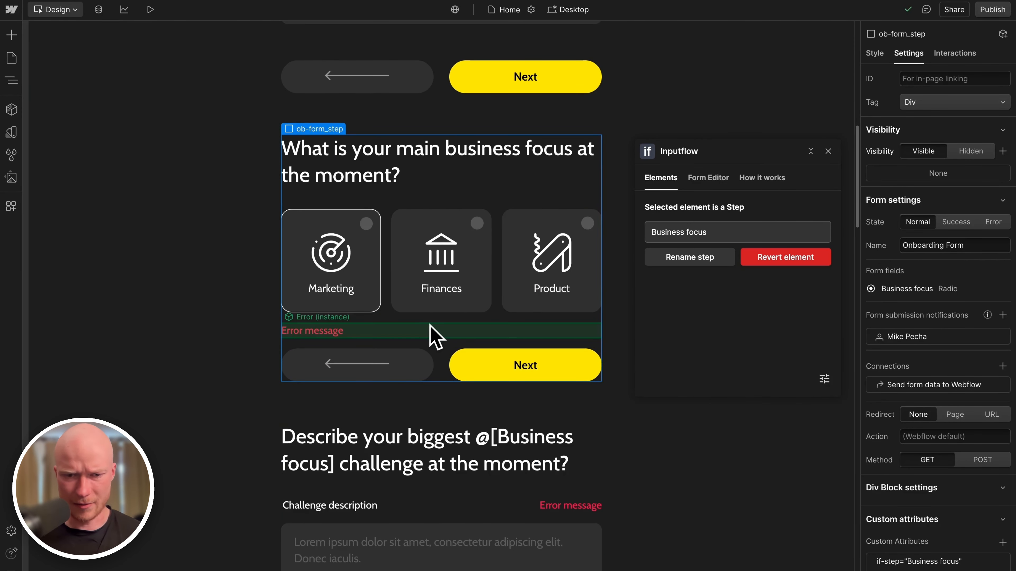
pyautogui.scroll(13, 439, 336)
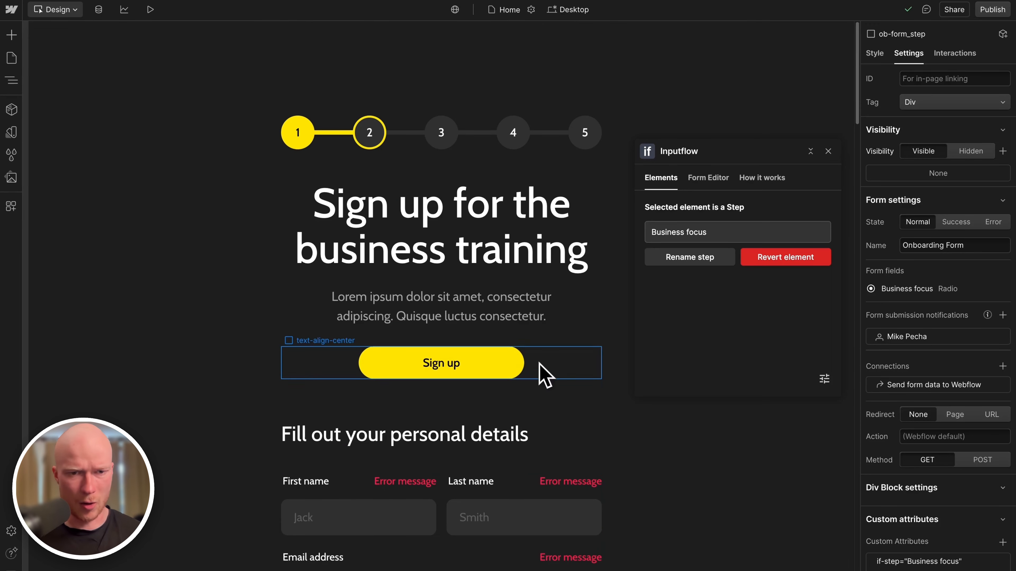
pyautogui.scroll(-20, 483, 427)
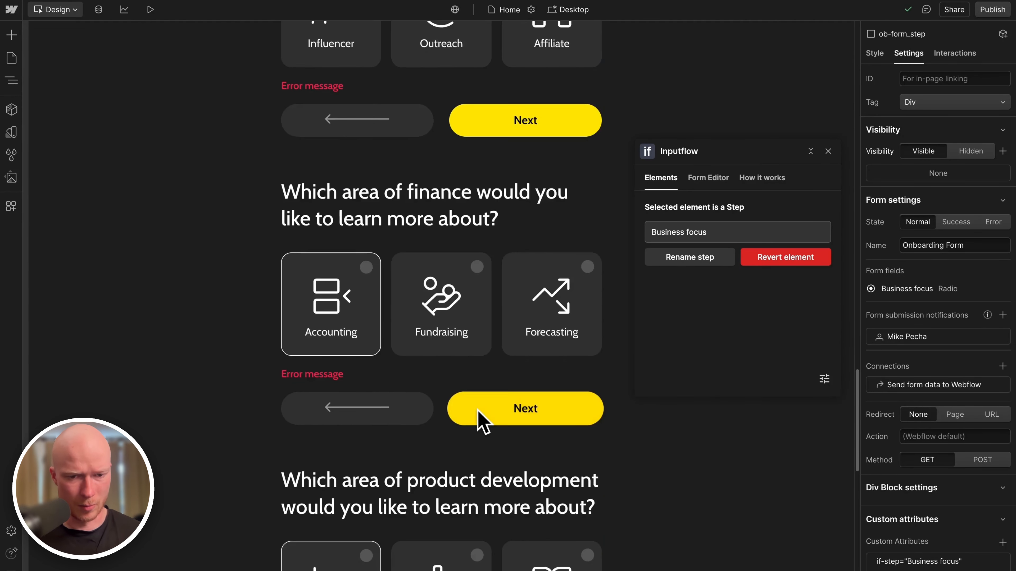
pyautogui.scroll(-10, 483, 426)
pyautogui.scroll(20, 483, 426)
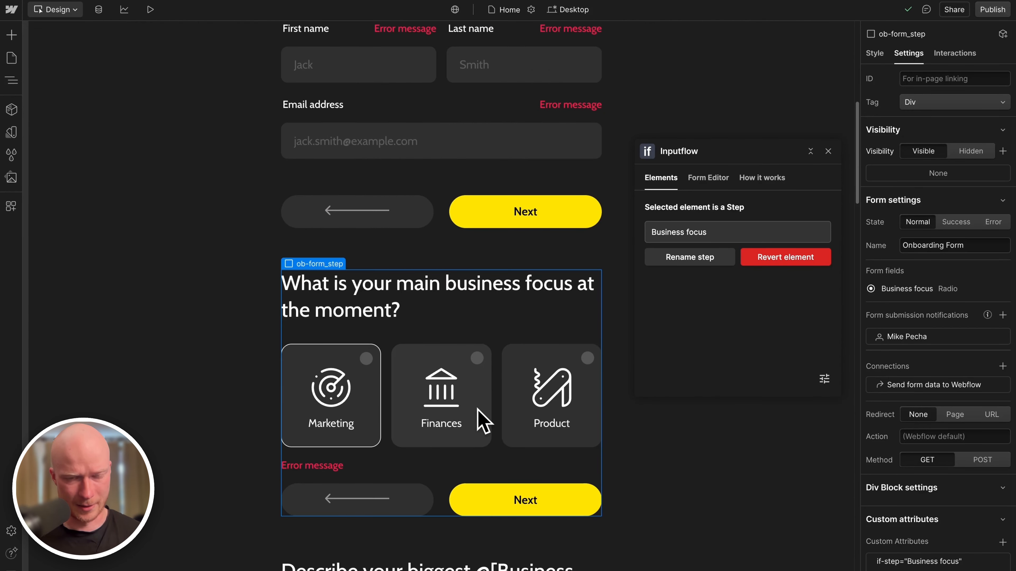
pyautogui.scroll(8, 484, 420)
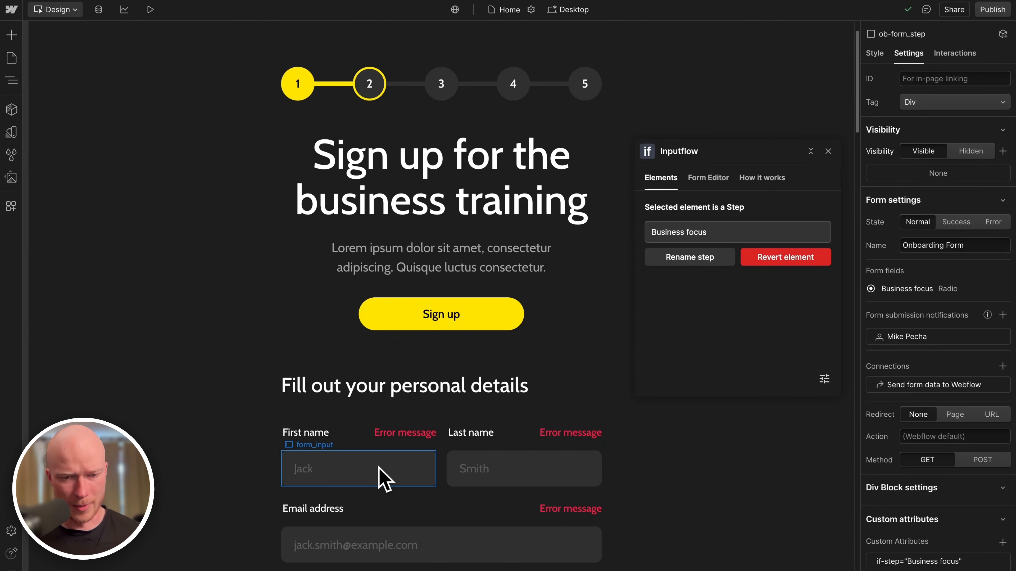
pyautogui.click(485, 473)
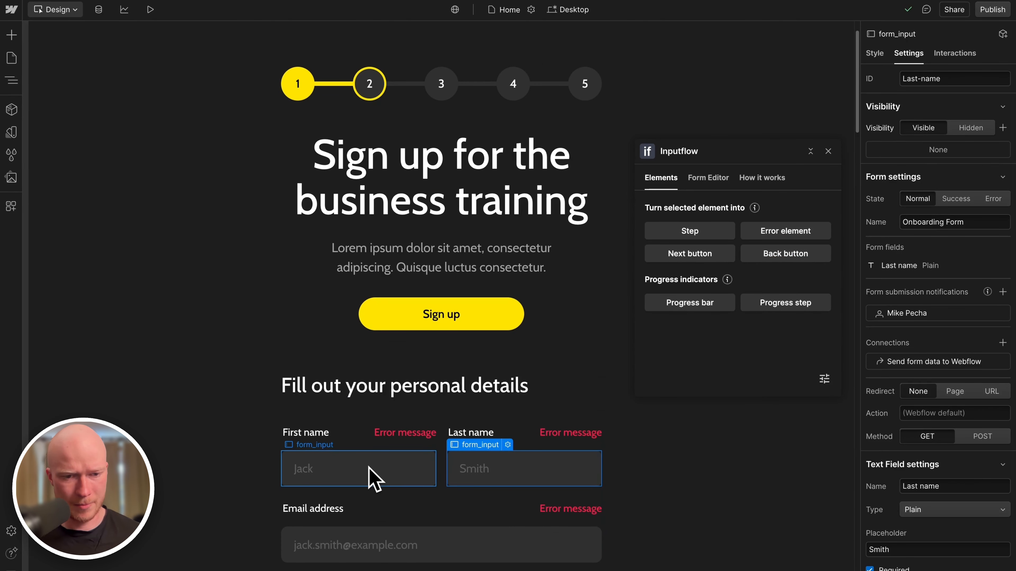
pyautogui.click(370, 477)
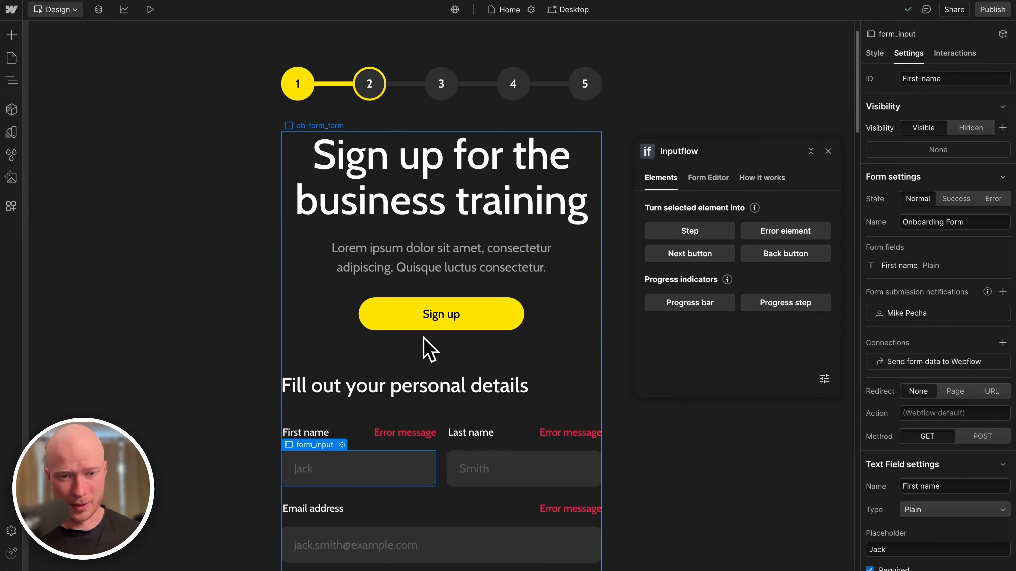
pyautogui.click(399, 316)
pyautogui.scroll(-8, 399, 317)
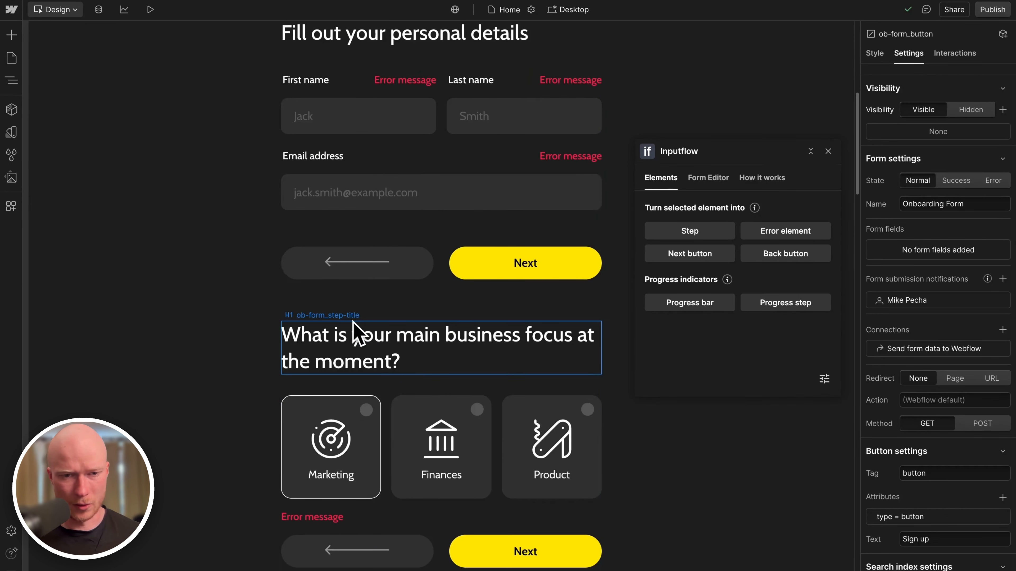
pyautogui.scroll(6, 476, 344)
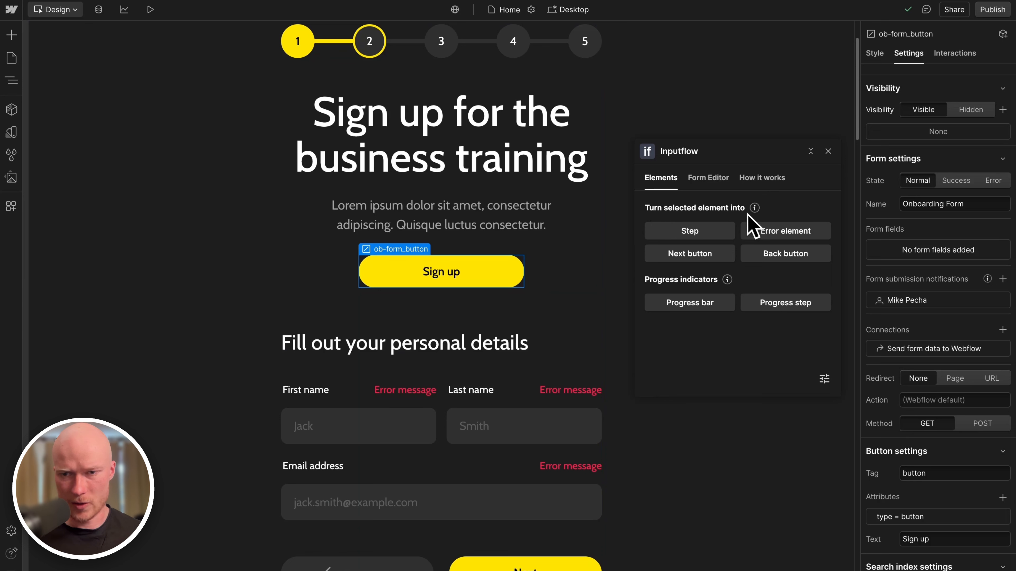
# Make Sign up an Inputflow Next button and check the Step Buttons' Next Button component.
pyautogui.click(656, 253)
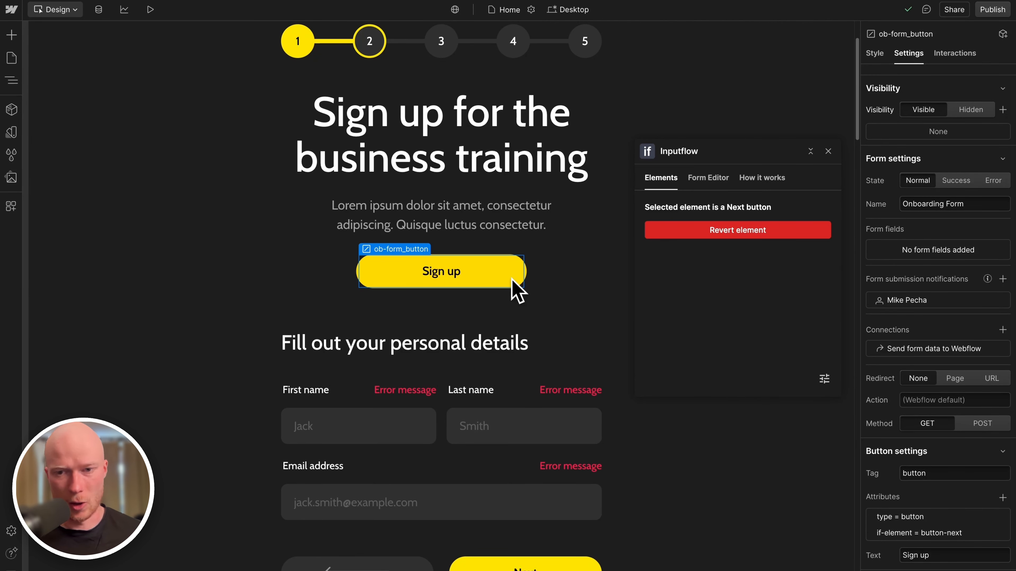
pyautogui.scroll(-5, 514, 284)
pyautogui.click(487, 340)
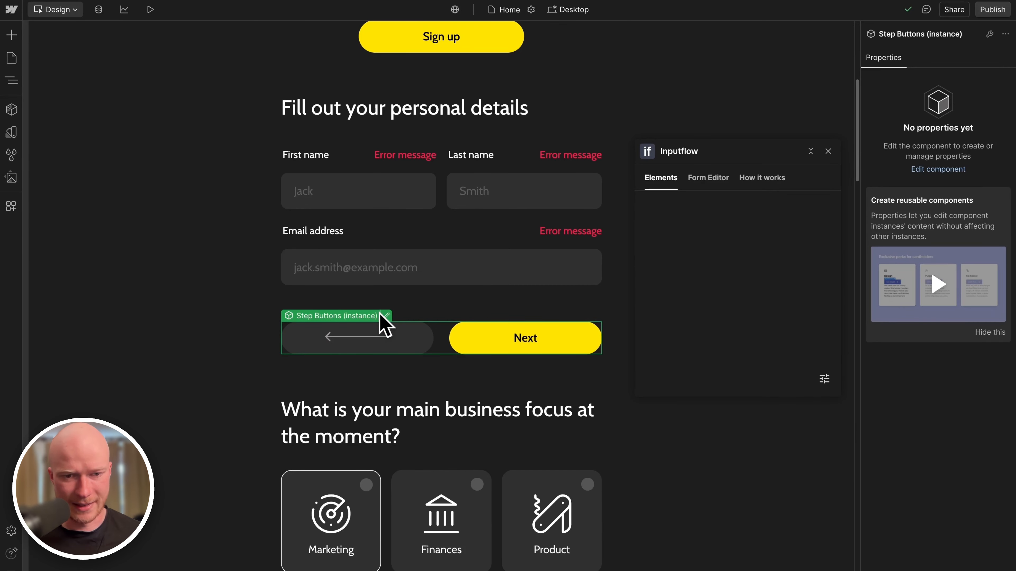
pyautogui.click(386, 315)
pyautogui.click(502, 354)
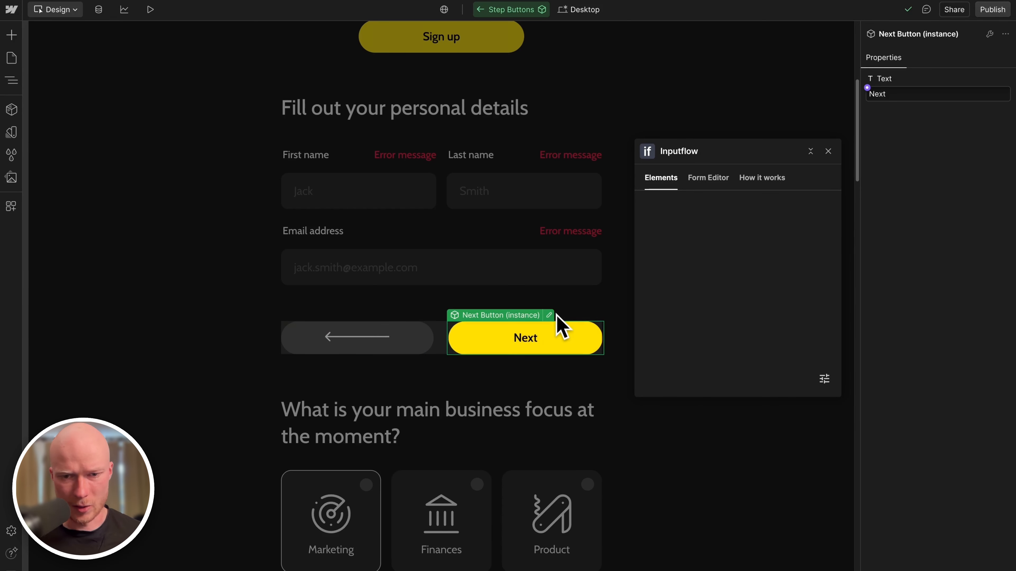
pyautogui.doubleClick(558, 324)
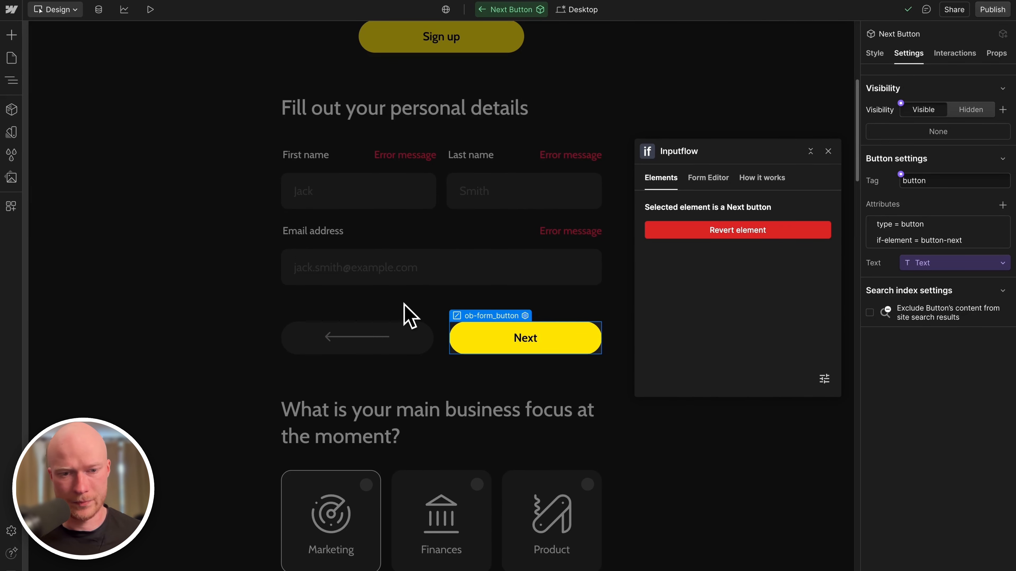
pyautogui.press('Escape')
# Make the back-arrow inside the Button Back component an Inputflow Back button.
pyautogui.click(404, 338)
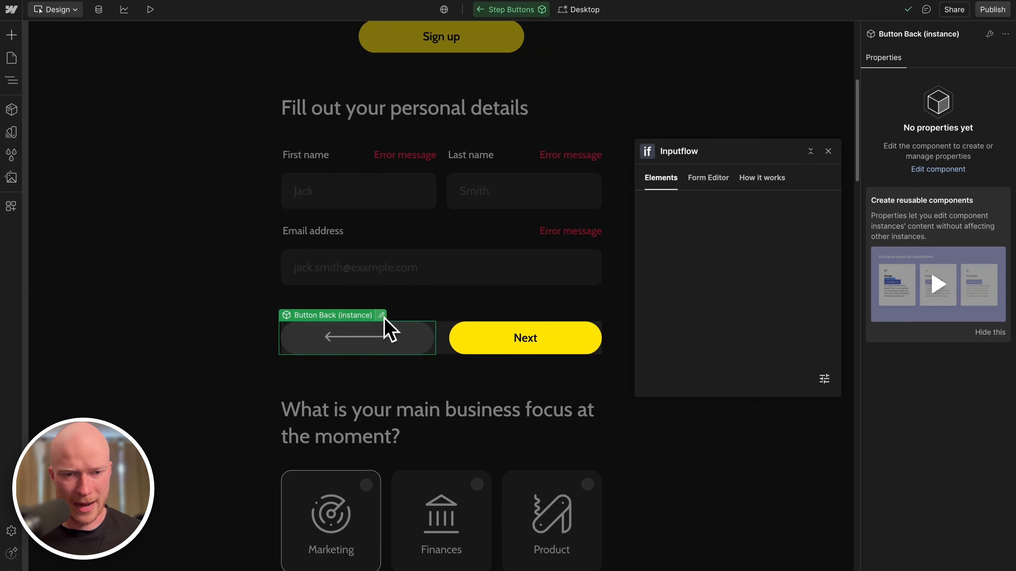
pyautogui.doubleClick(391, 331)
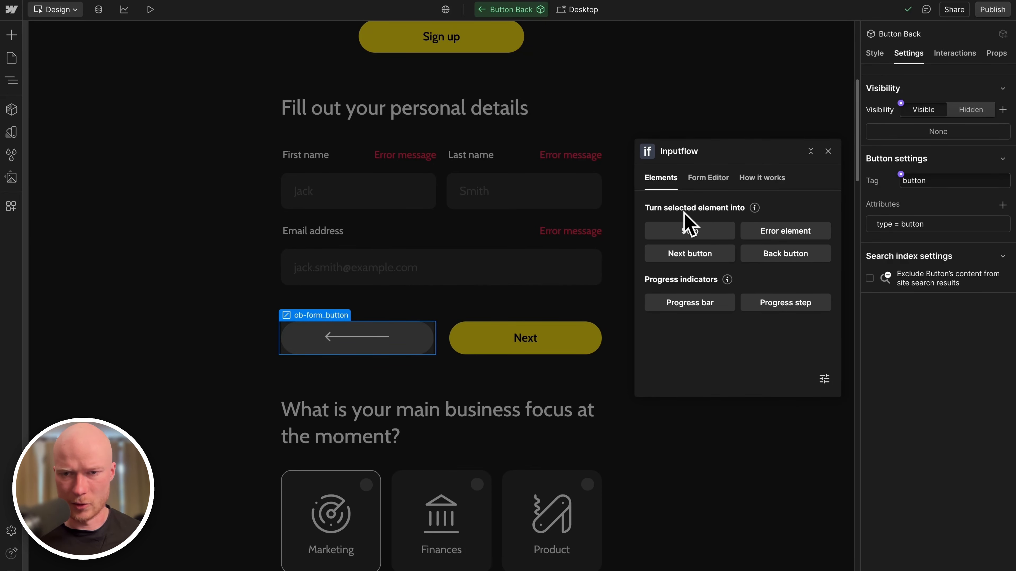
pyautogui.click(765, 256)
# Make the First name error message an Inputflow Error element, then inspect the shared Error component.
pyautogui.click(592, 192)
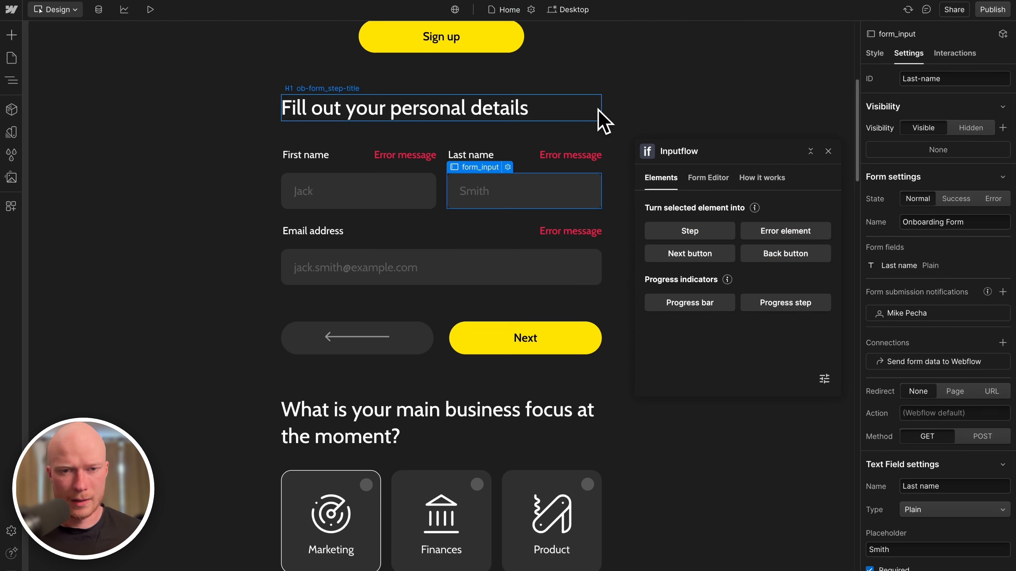
pyautogui.scroll(5, 602, 119)
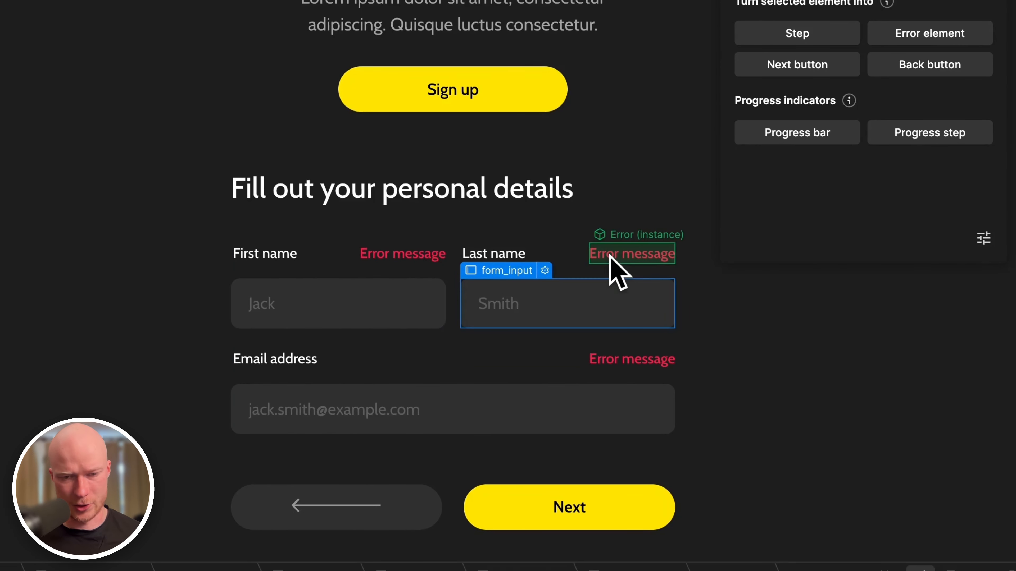
pyautogui.scroll(-8, 611, 264)
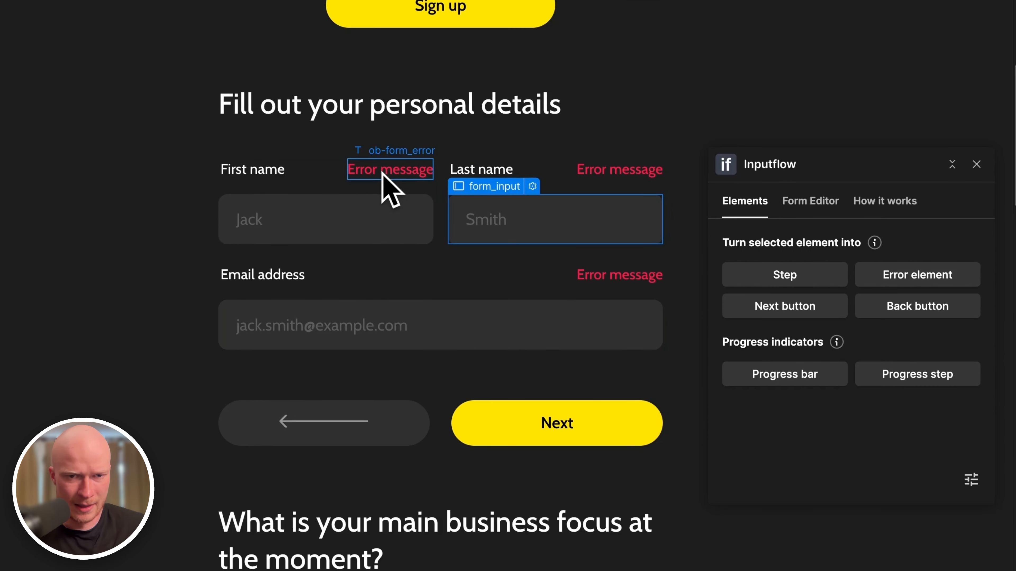
pyautogui.click(383, 171)
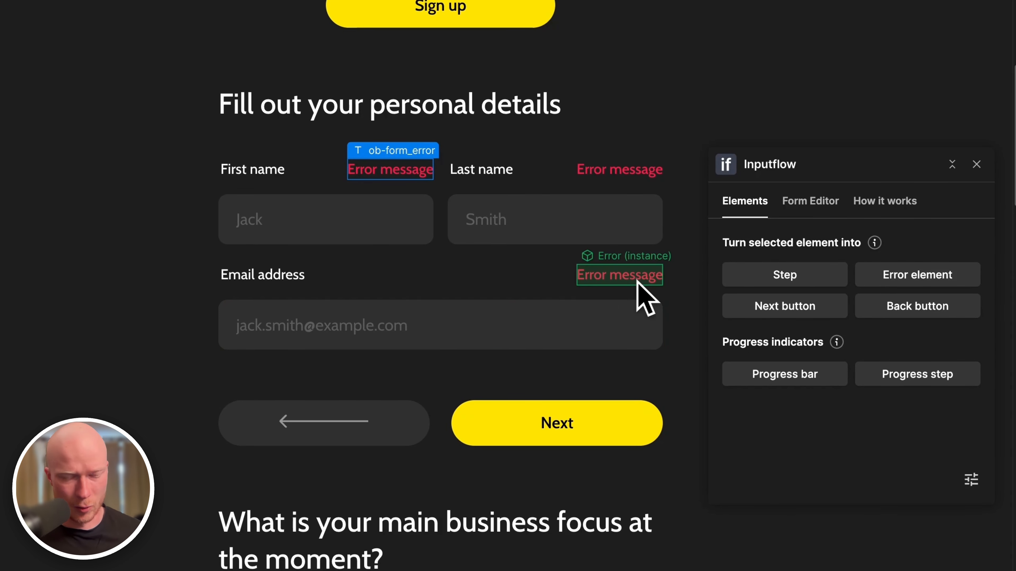
pyautogui.scroll(4, 464, 388)
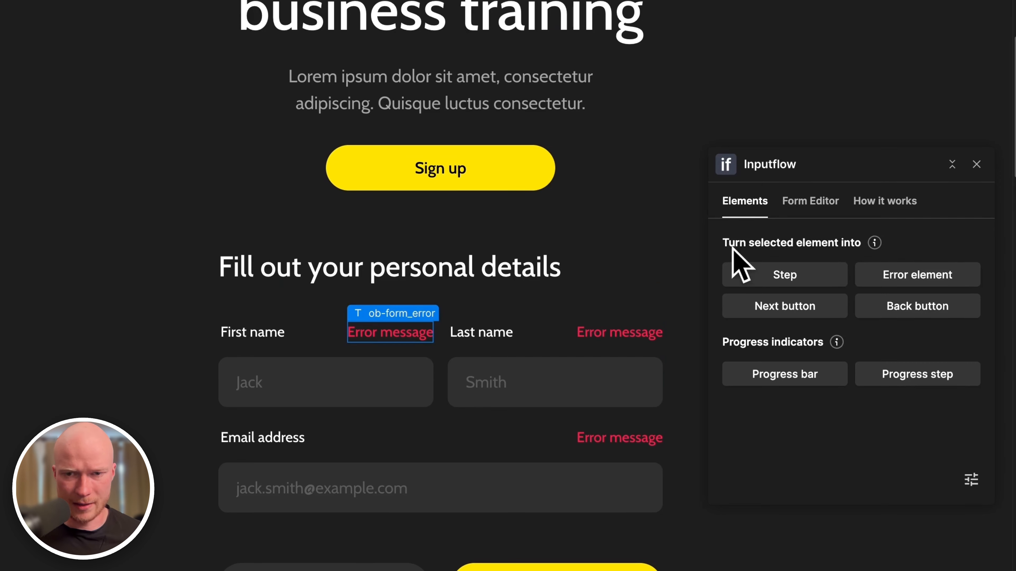
pyautogui.click(922, 276)
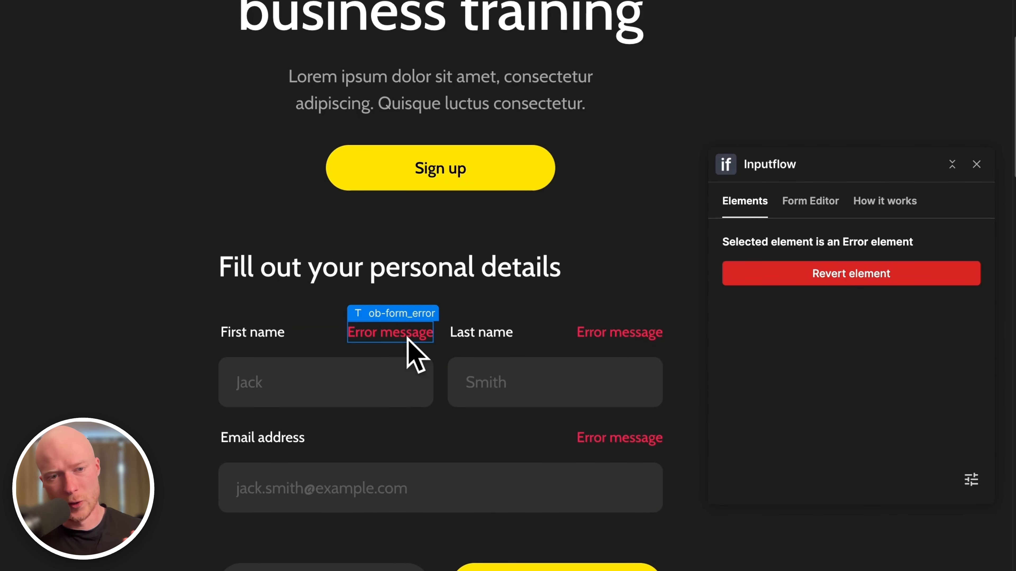
pyautogui.click(632, 338)
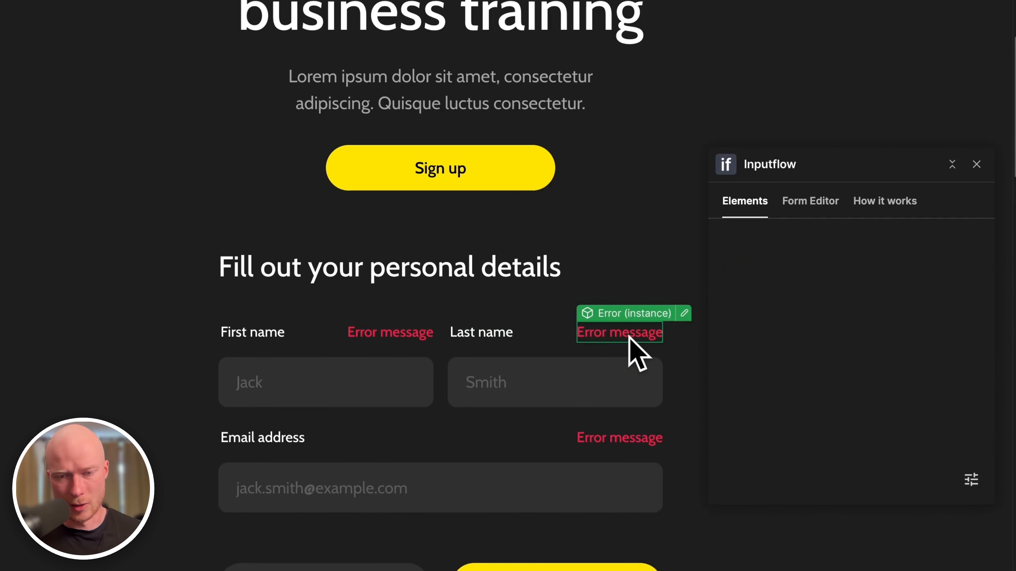
pyautogui.click(683, 313)
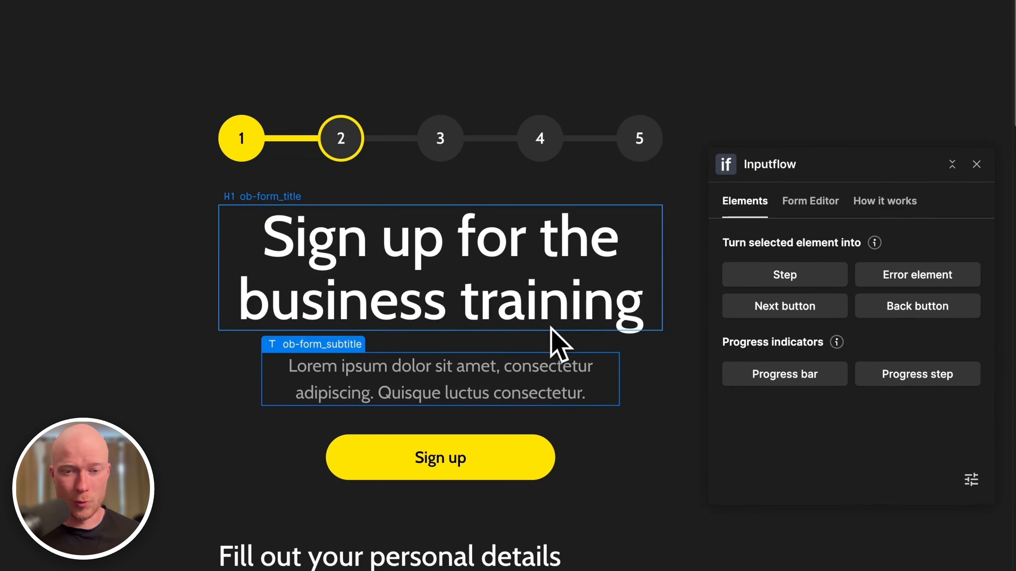
# Switch the Inputflow panel to its Form Editor.
pyautogui.click(833, 203)
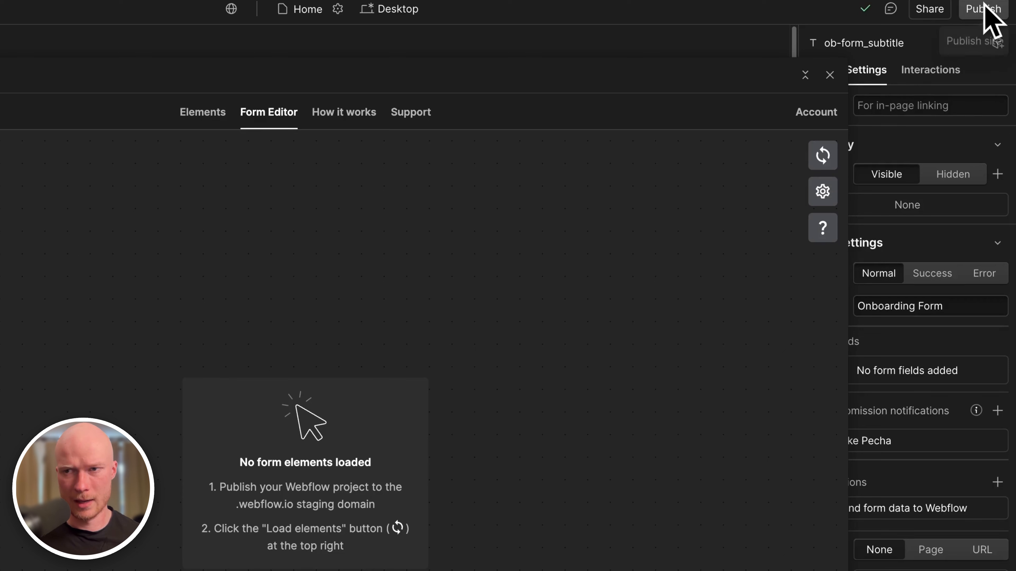
# Publish the site to the business-onboarding-flow.webflow.io staging domain.
pyautogui.click(984, 8)
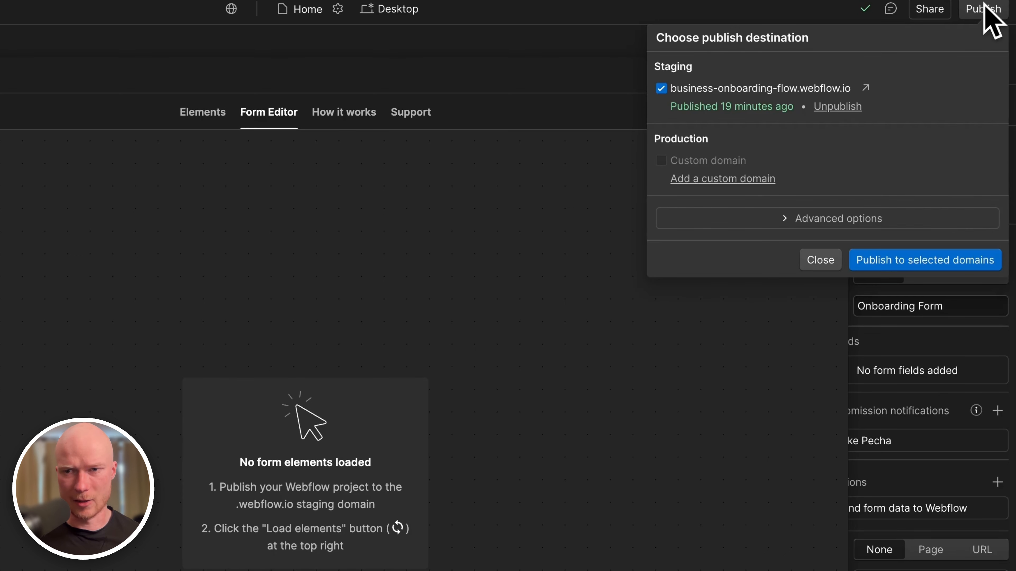
pyautogui.click(937, 262)
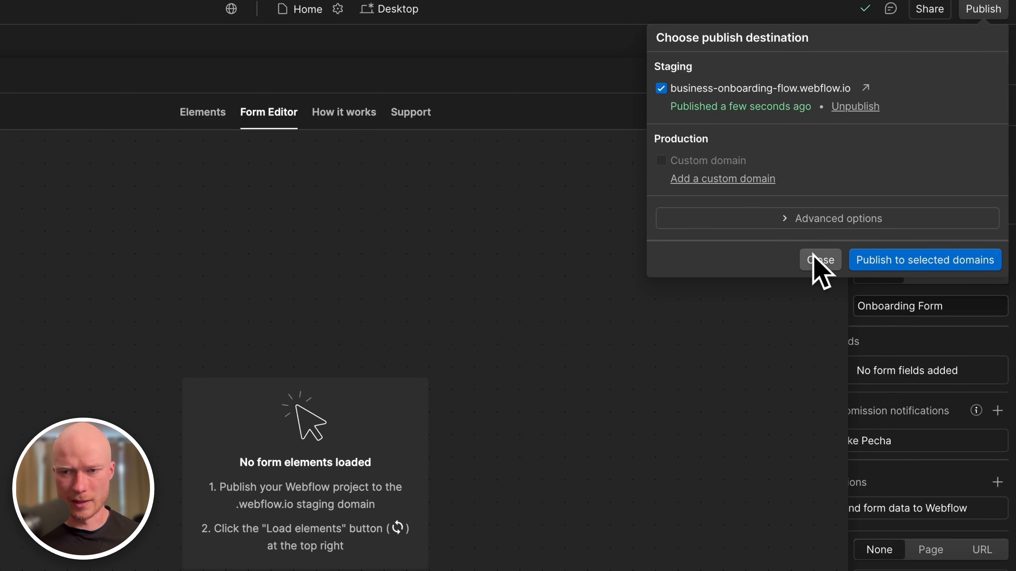
pyautogui.click(820, 260)
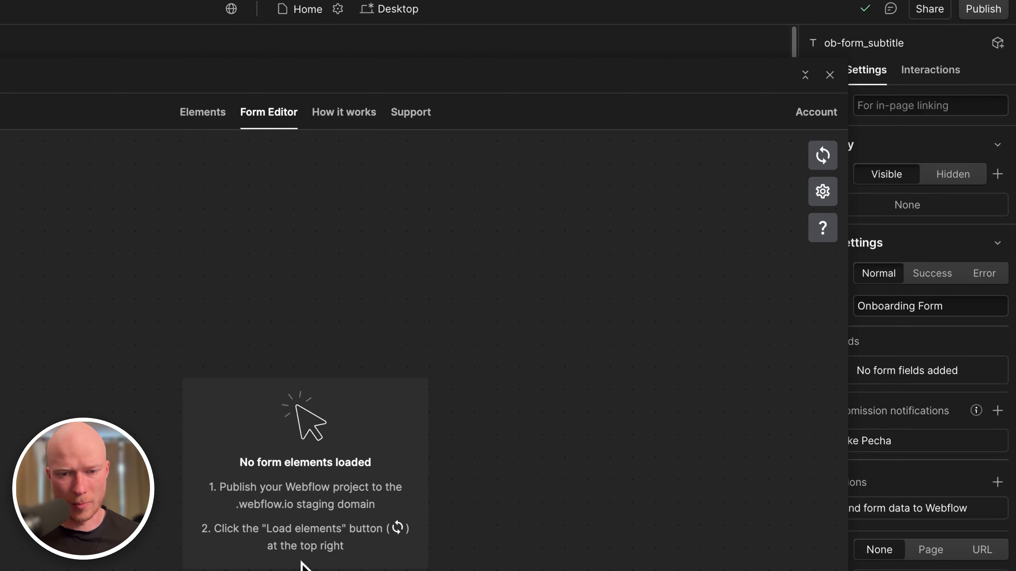
# Load the published form elements and connect Welcome step to Personal details on the canvas.
pyautogui.click(827, 163)
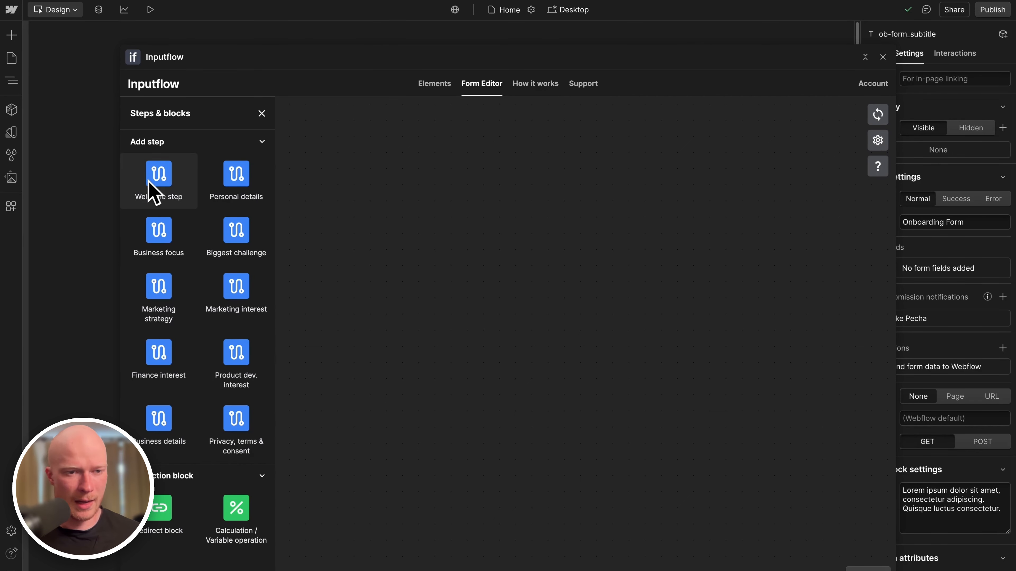
pyautogui.moveTo(159, 188); pyautogui.dragTo(548, 180)
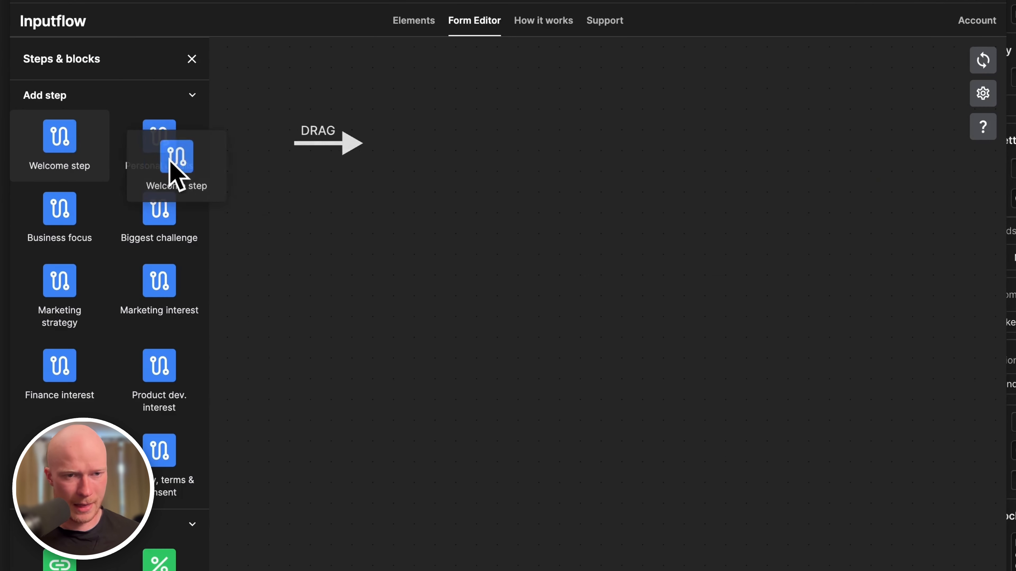
pyautogui.moveTo(554, 130); pyautogui.dragTo(554, 129)
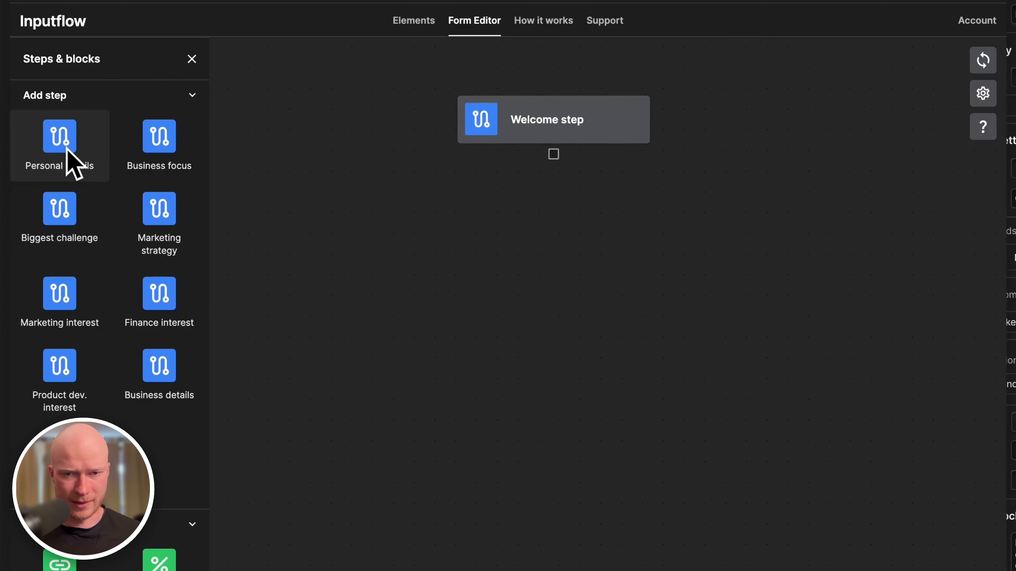
pyautogui.moveTo(67, 151); pyautogui.dragTo(562, 255)
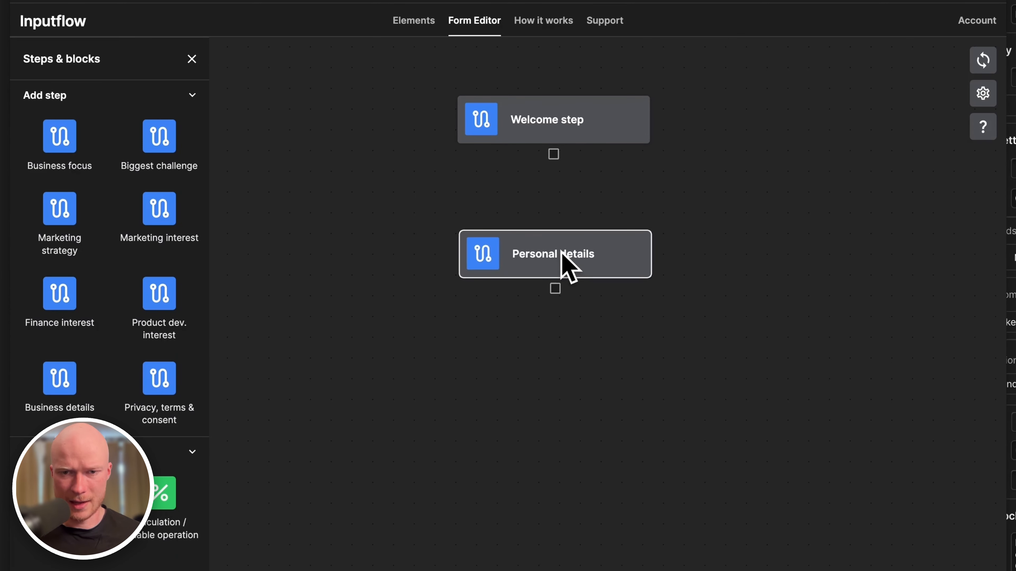
pyautogui.moveTo(554, 154); pyautogui.dragTo(558, 256)
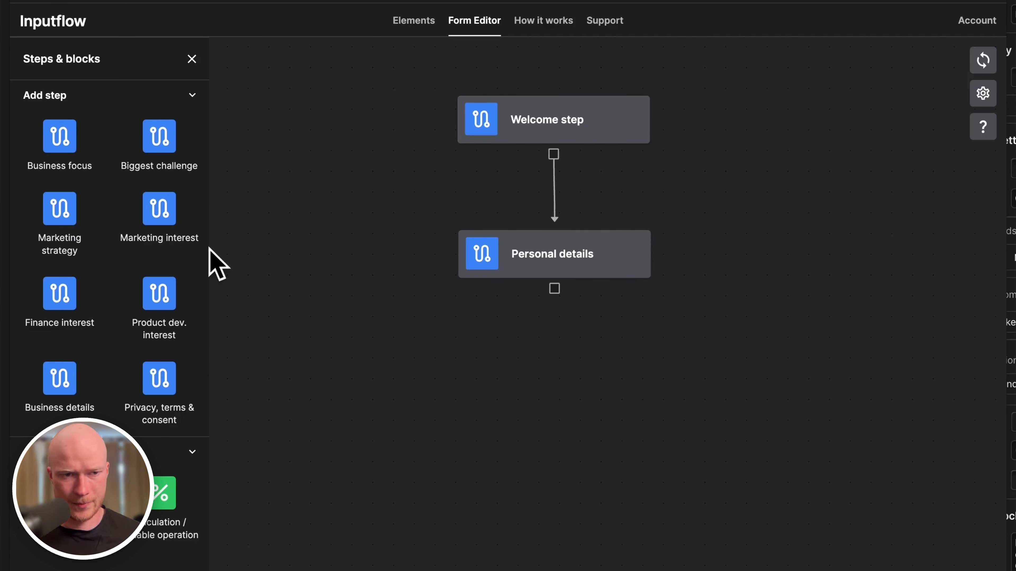
# Add Business focus after Personal details, then open the live staging site.
pyautogui.moveTo(63, 138); pyautogui.dragTo(552, 393)
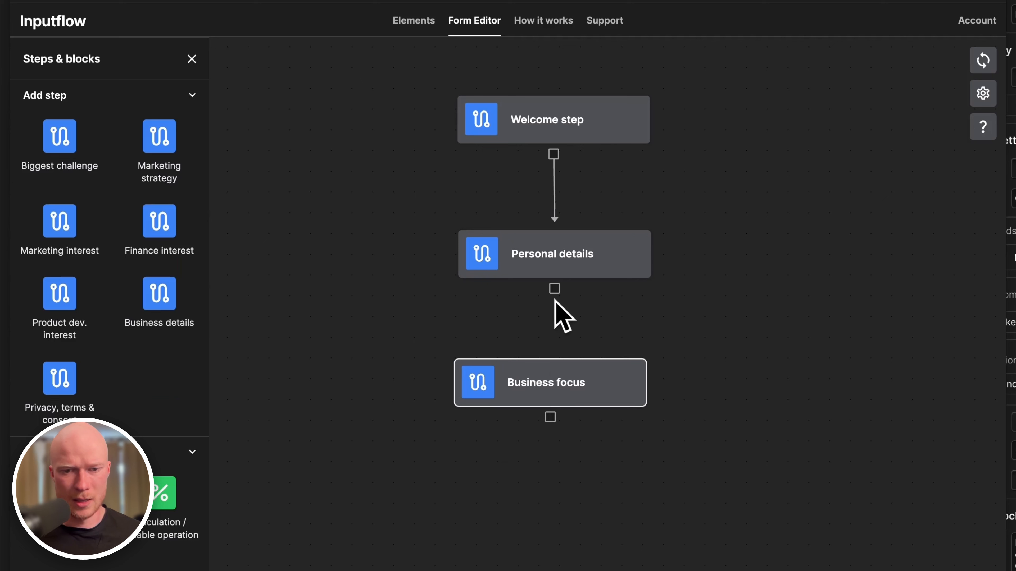
pyautogui.moveTo(554, 291); pyautogui.dragTo(569, 372)
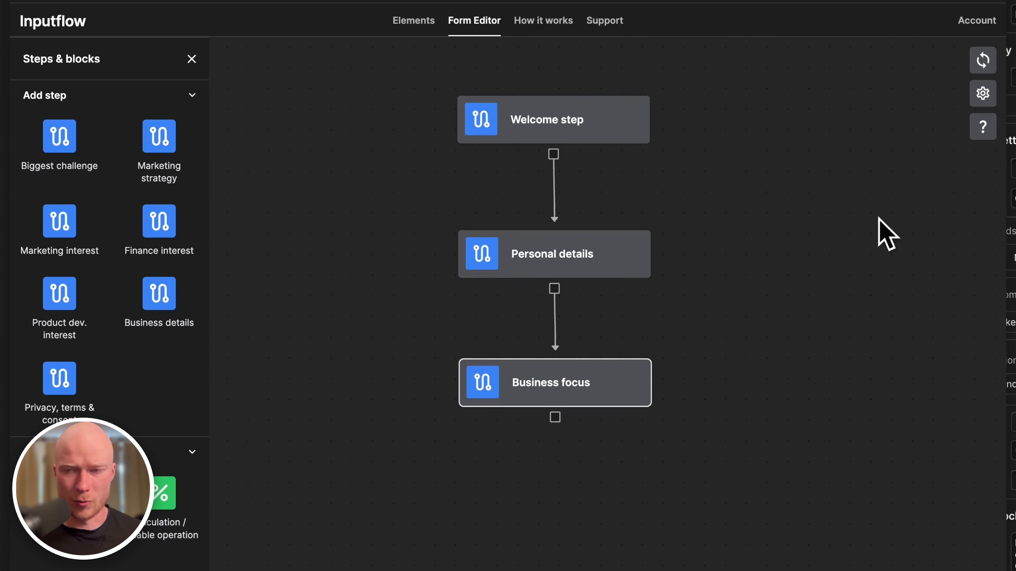
pyautogui.click(1004, 12)
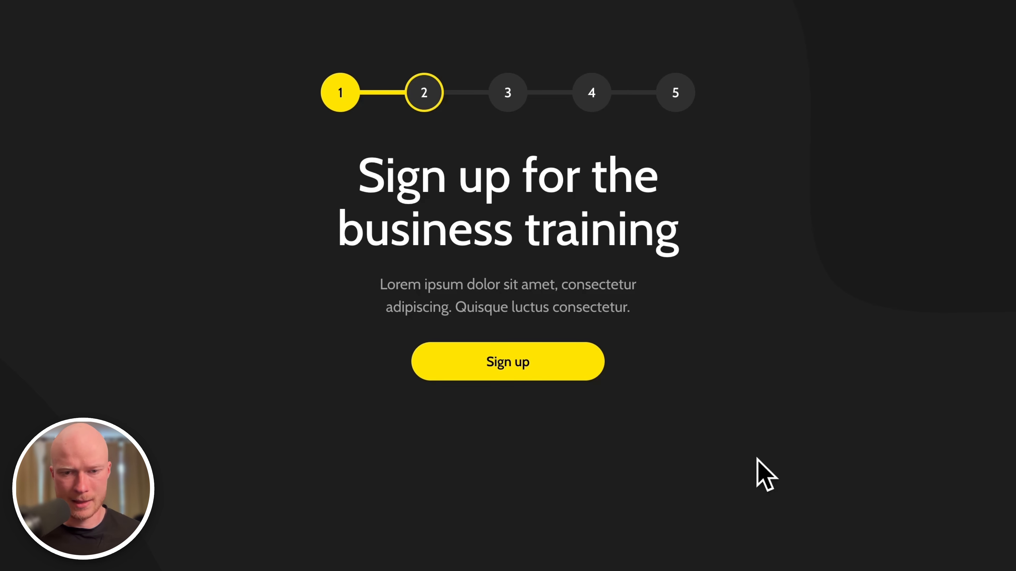
pyautogui.click(568, 368)
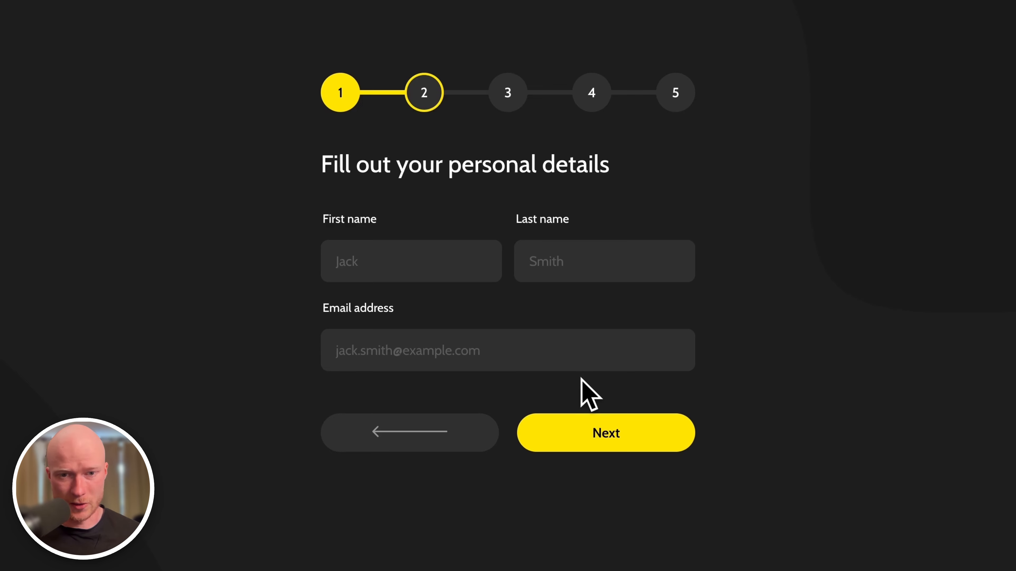
pyautogui.click(585, 436)
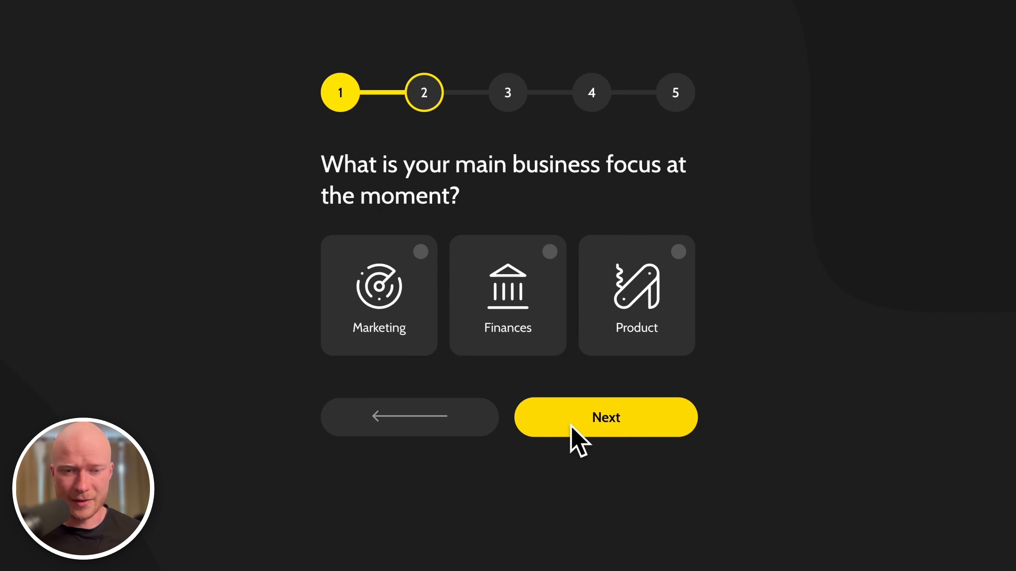
pyautogui.hotkey('ctrl', 'shift', 'Tab')
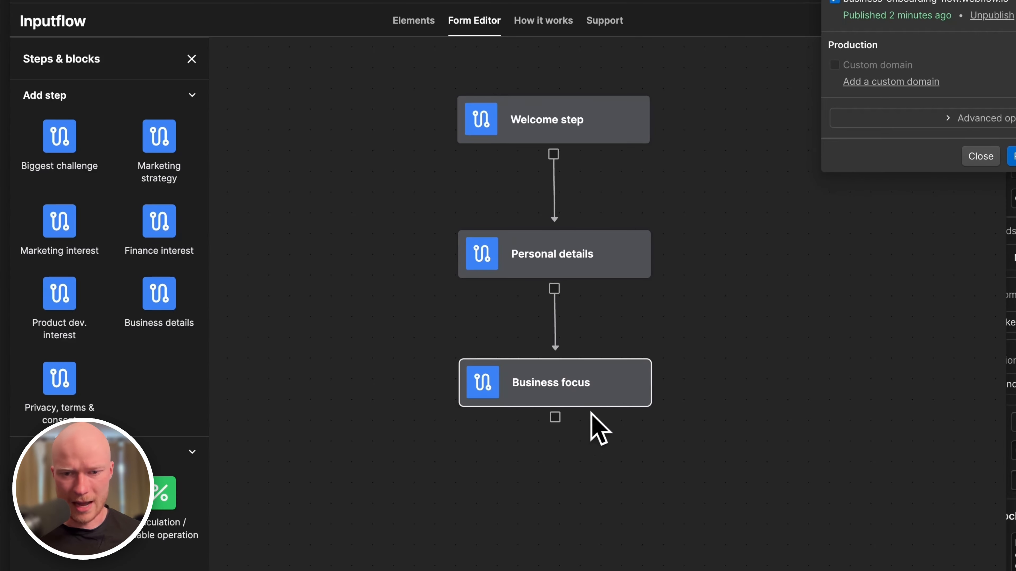
pyautogui.click(691, 445)
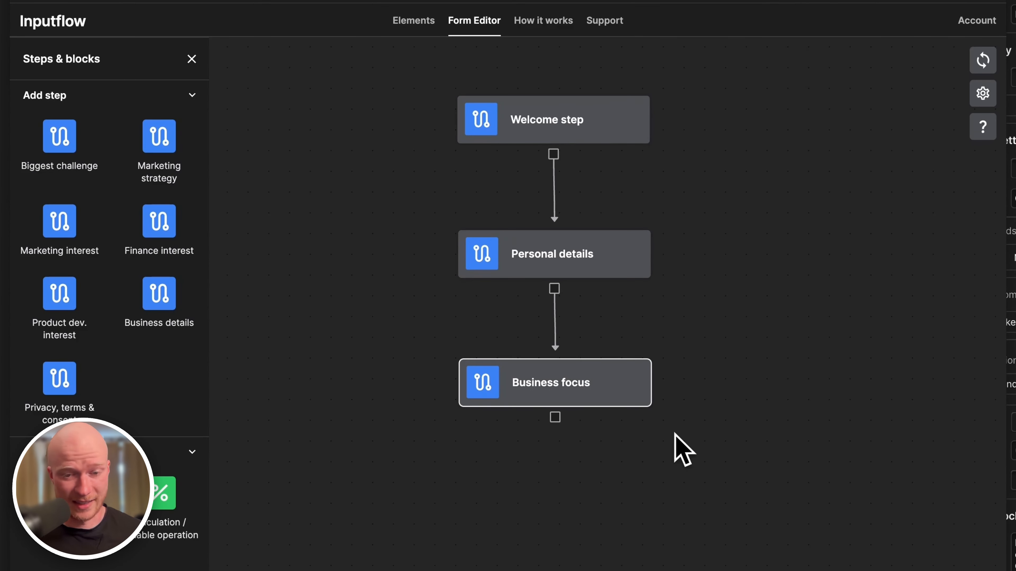
pyautogui.click(681, 424)
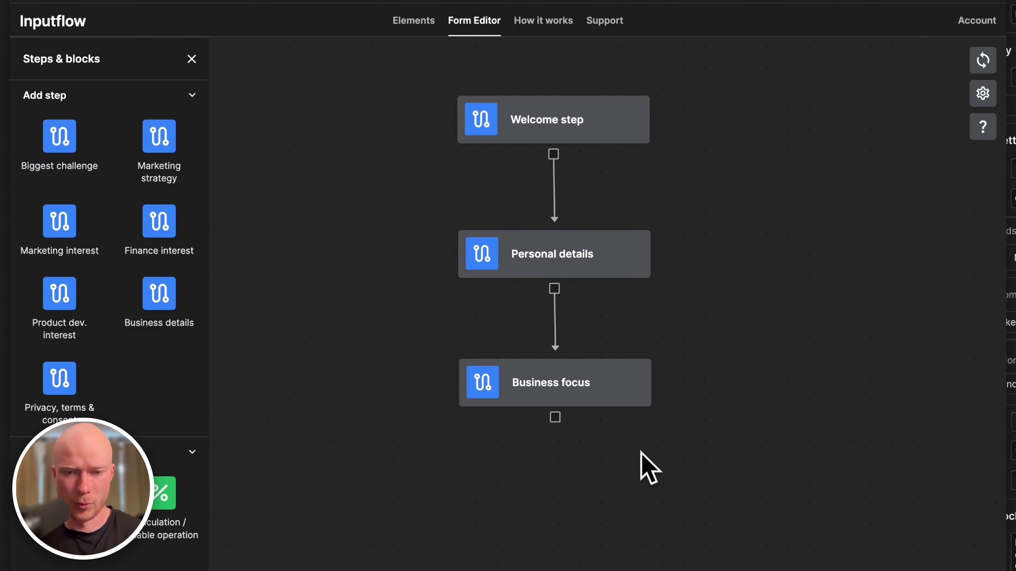
pyautogui.moveTo(640, 451); pyautogui.dragTo(676, 340)
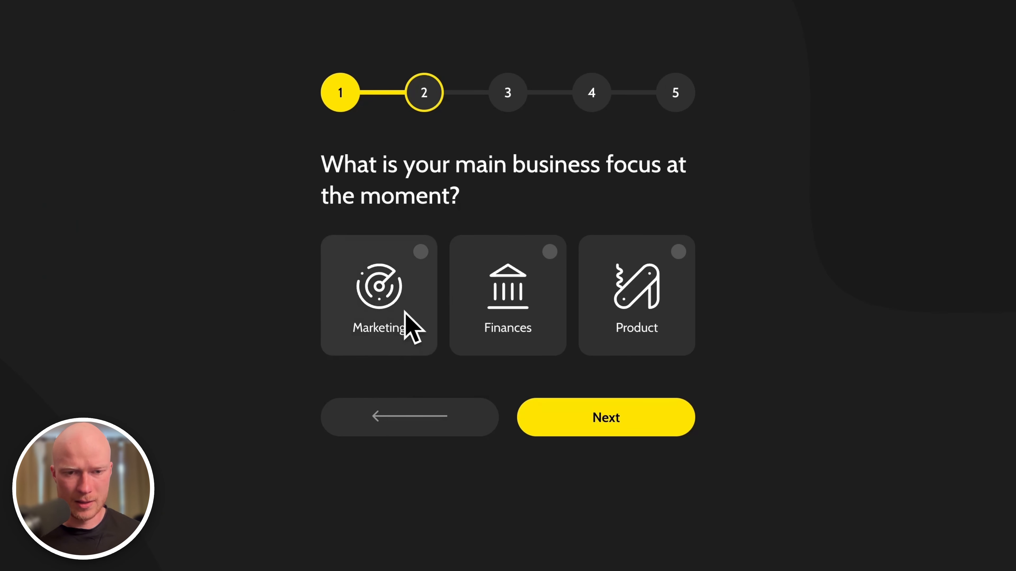
pyautogui.click(403, 305)
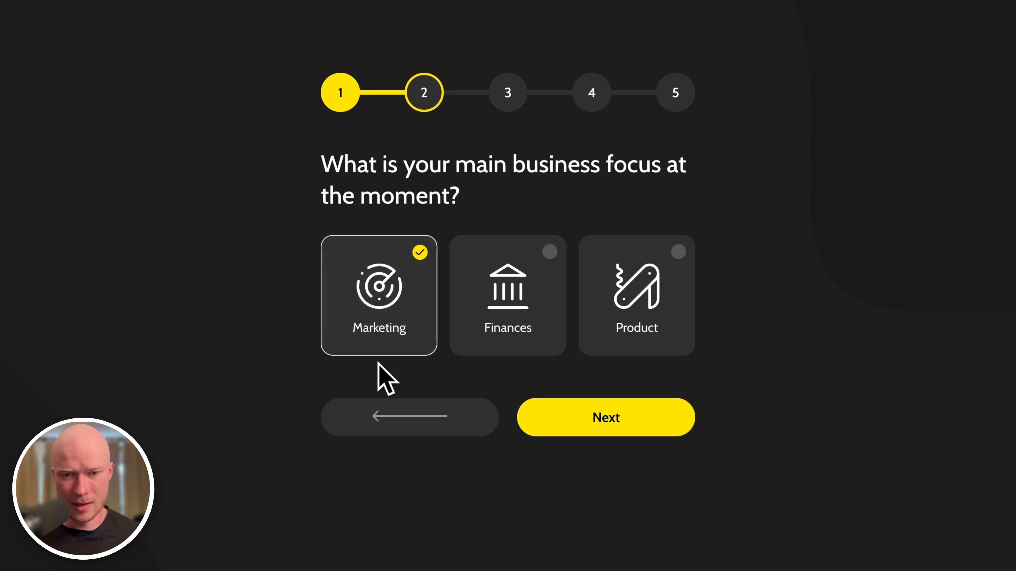
pyautogui.click(515, 324)
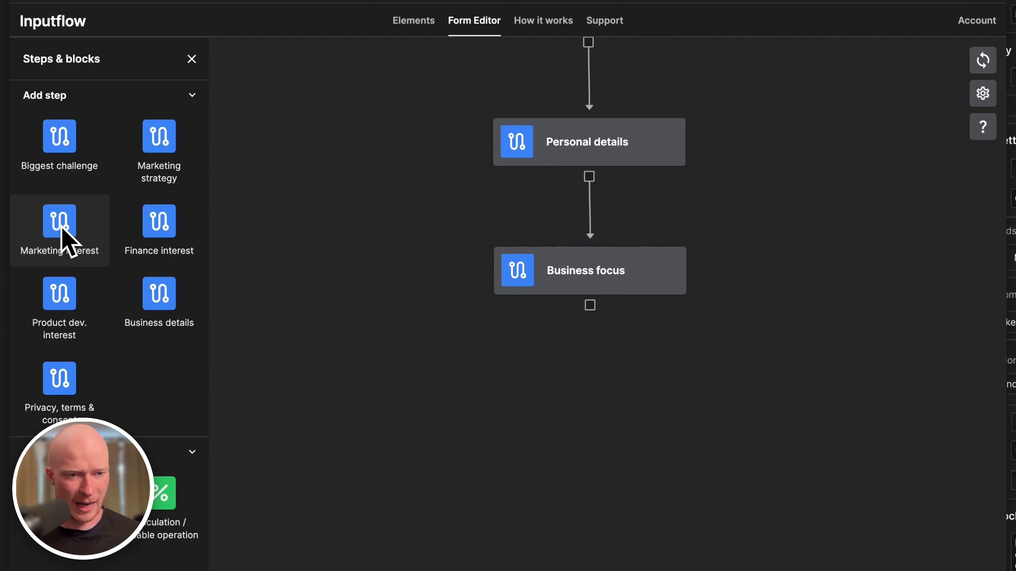
# Place Marketing, Finance and Product dev. interest steps and connect each from Business focus.
pyautogui.moveTo(59, 226); pyautogui.dragTo(398, 454)
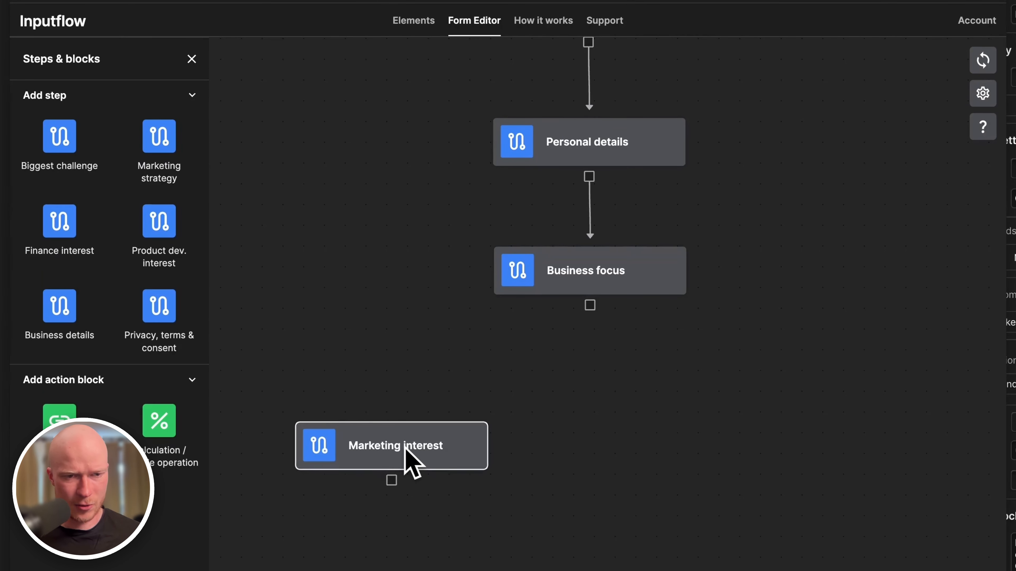
pyautogui.moveTo(81, 252); pyautogui.dragTo(627, 456)
pyautogui.moveTo(59, 220); pyautogui.dragTo(872, 412)
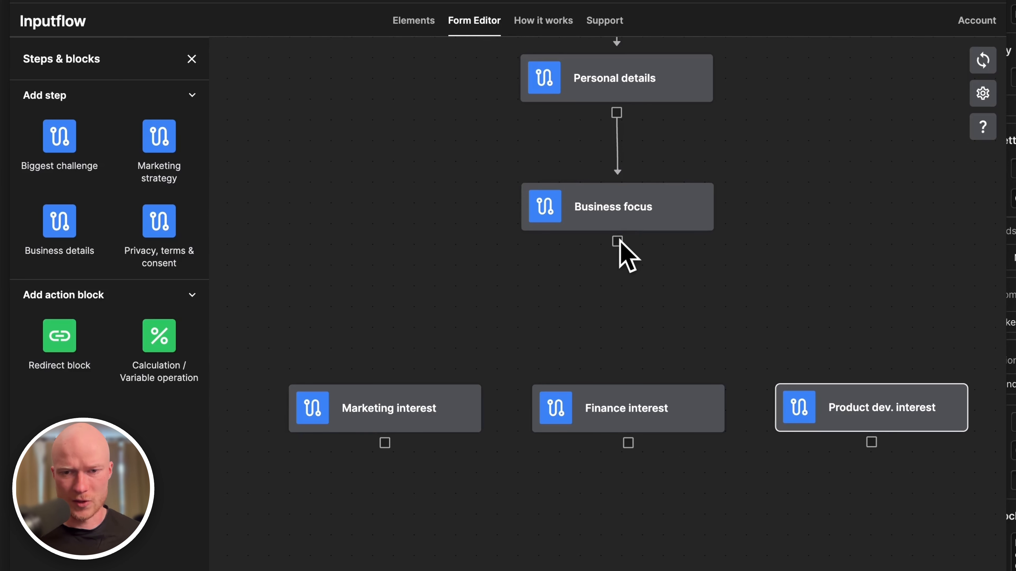
pyautogui.moveTo(619, 241); pyautogui.dragTo(610, 398)
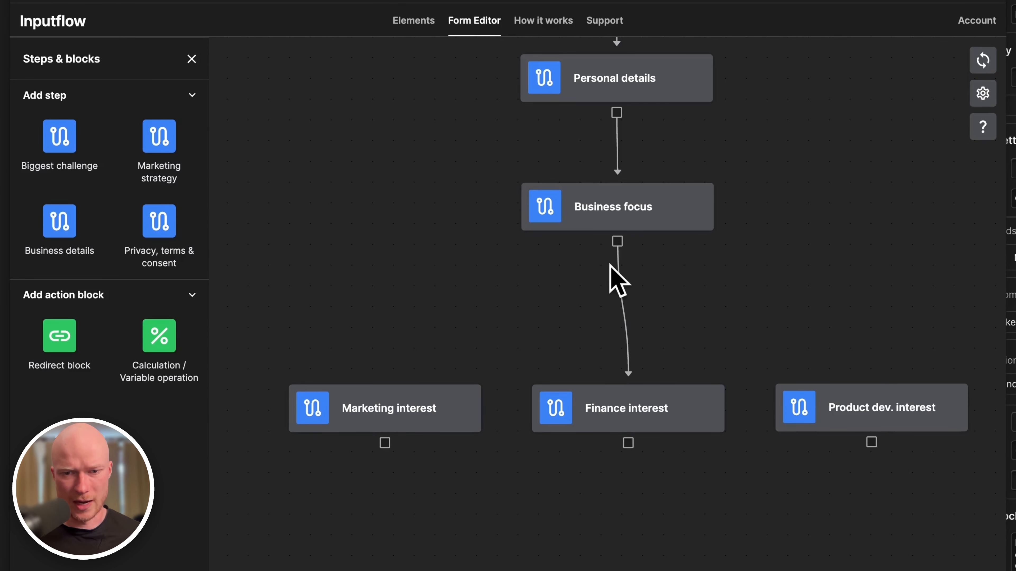
pyautogui.moveTo(618, 243); pyautogui.dragTo(397, 409)
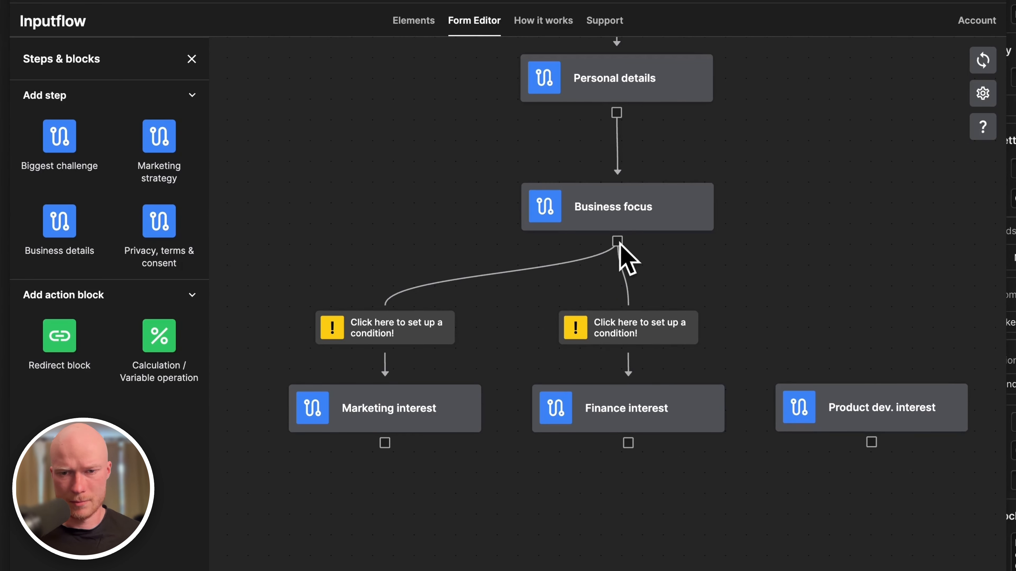
pyautogui.moveTo(620, 241); pyautogui.dragTo(863, 391)
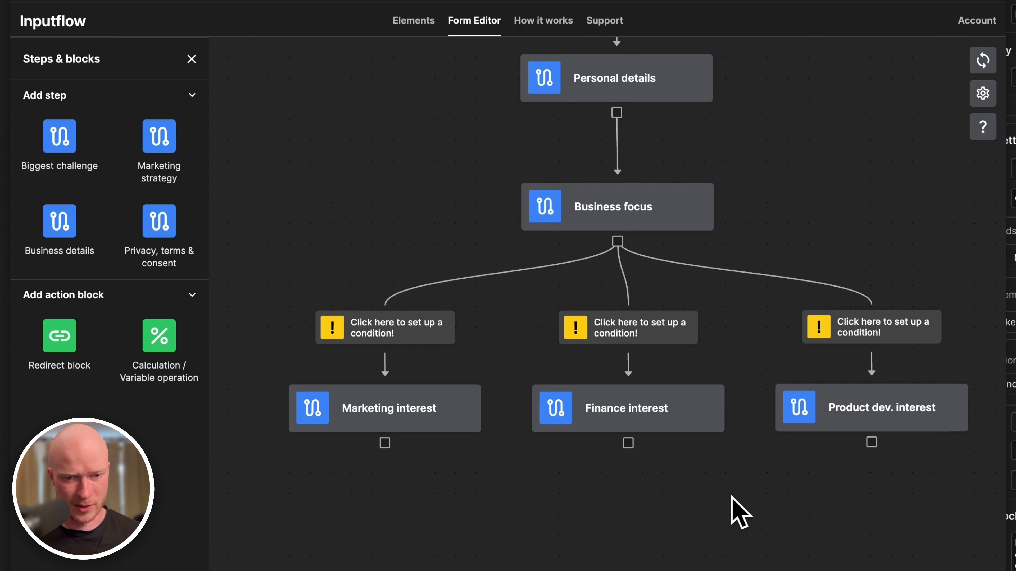
pyautogui.moveTo(731, 496); pyautogui.dragTo(715, 487)
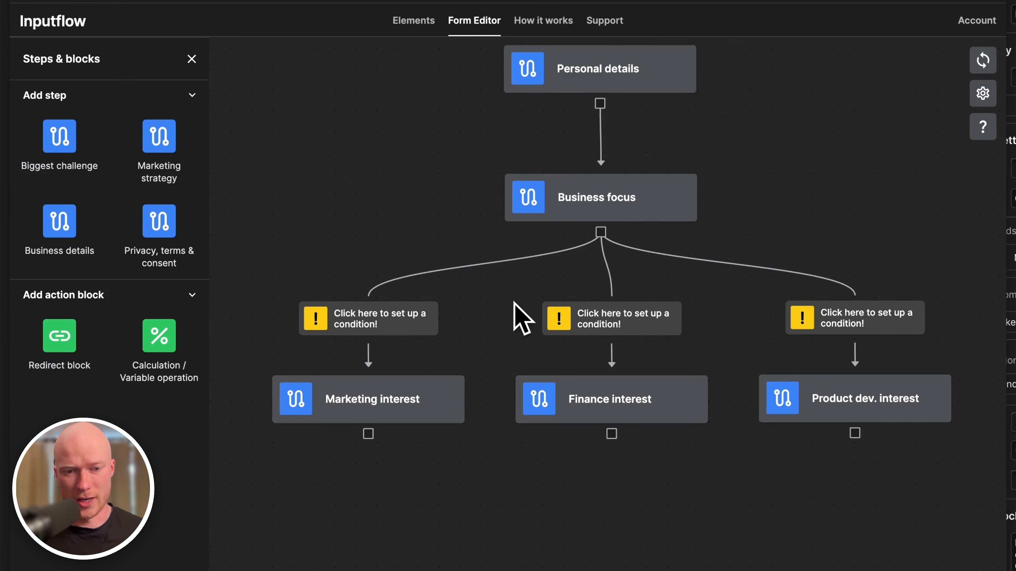
# Give the Marketing interest branch the condition IF Business focus is Marketing.
pyautogui.moveTo(502, 303); pyautogui.dragTo(658, 299)
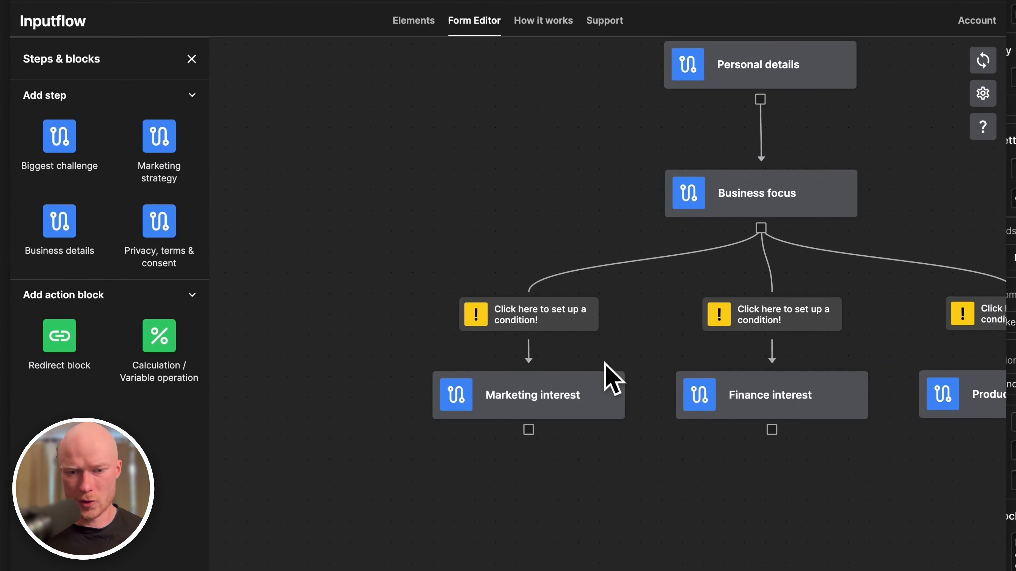
pyautogui.click(561, 314)
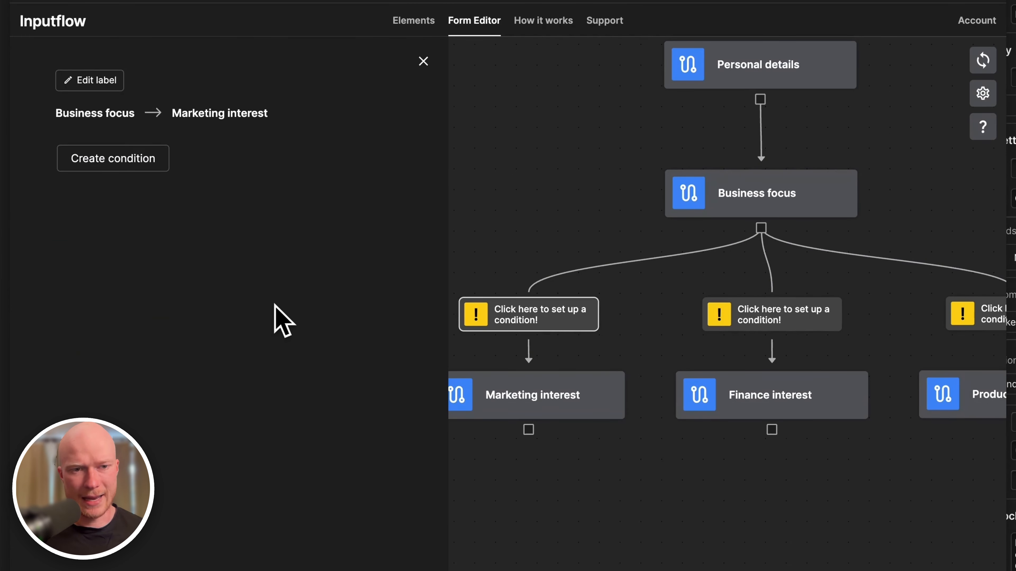
pyautogui.click(124, 156)
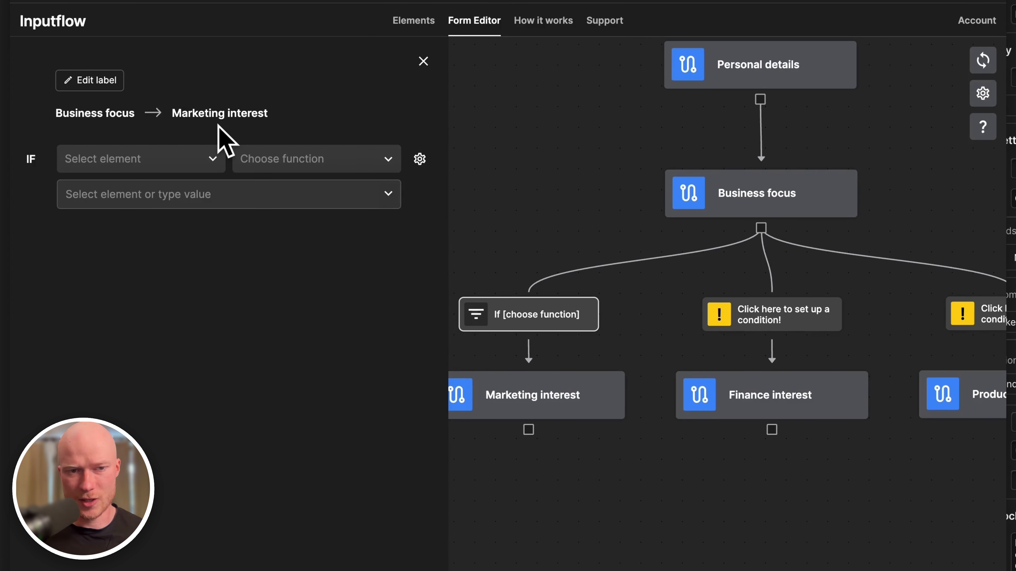
pyautogui.click(129, 160)
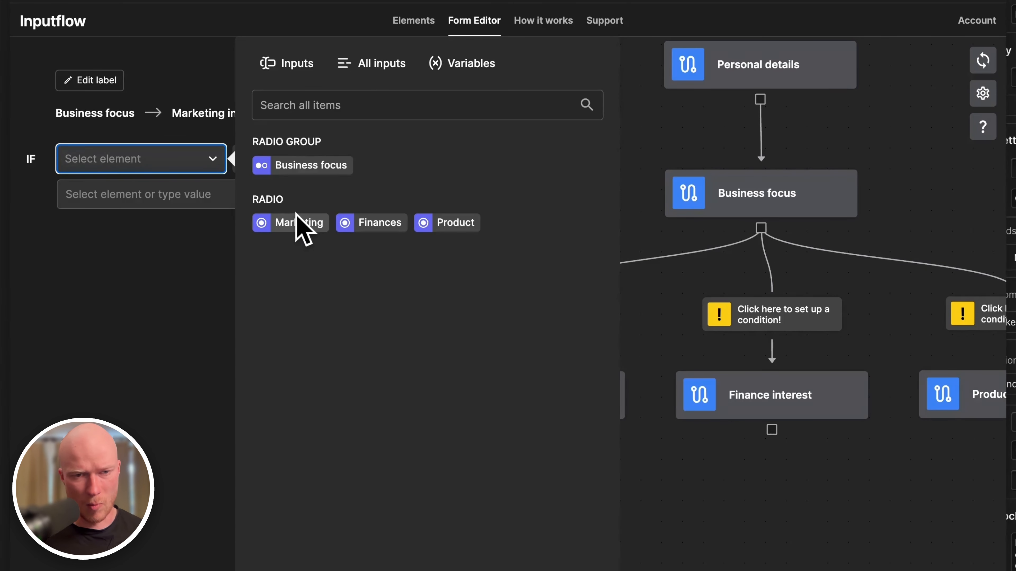
pyautogui.click(304, 165)
pyautogui.click(301, 168)
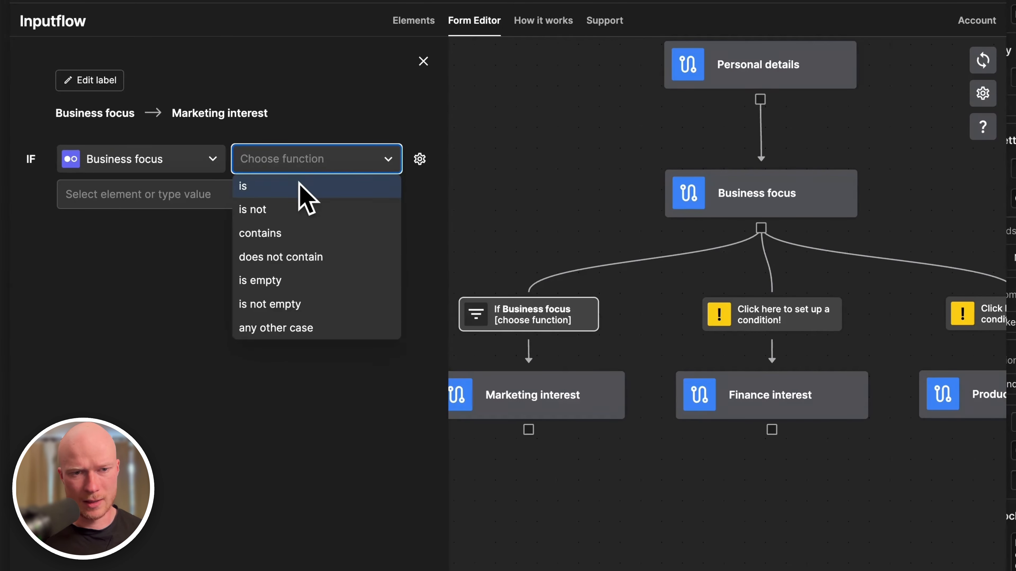
pyautogui.click(284, 184)
pyautogui.click(284, 188)
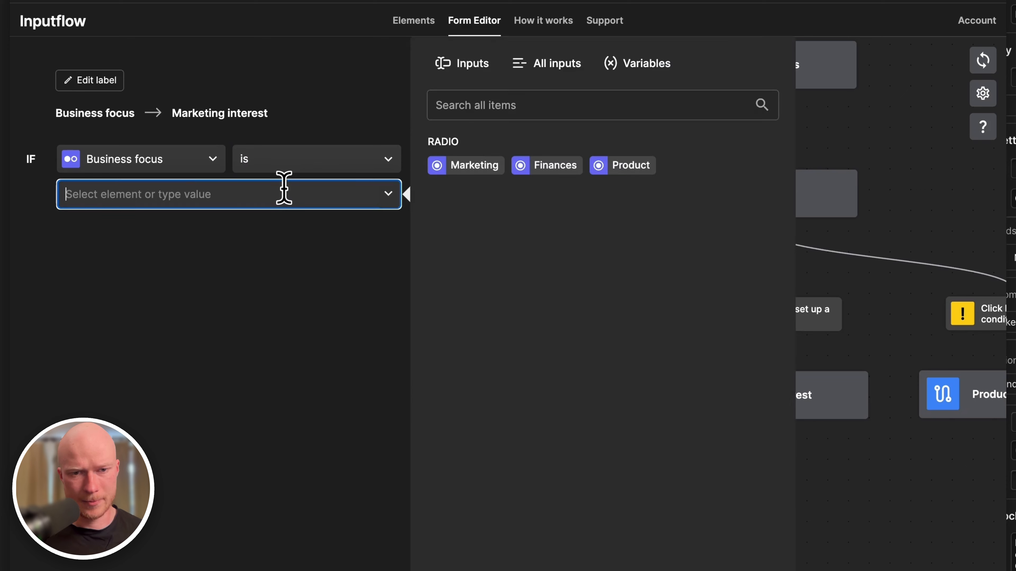
pyautogui.click(448, 168)
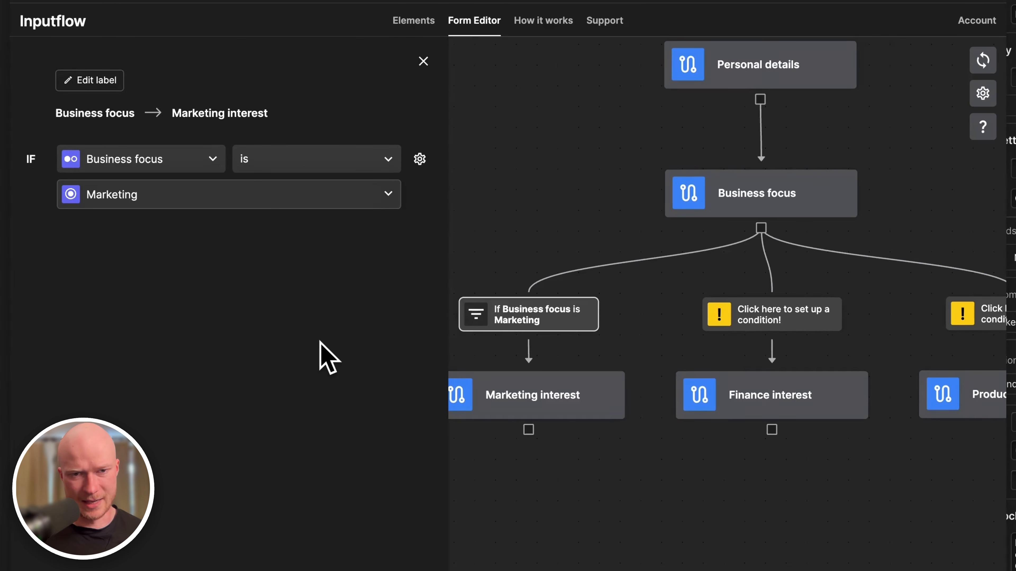
# Add and then remove an empty OR row, and close the Marketing condition settings.
pyautogui.click(420, 159)
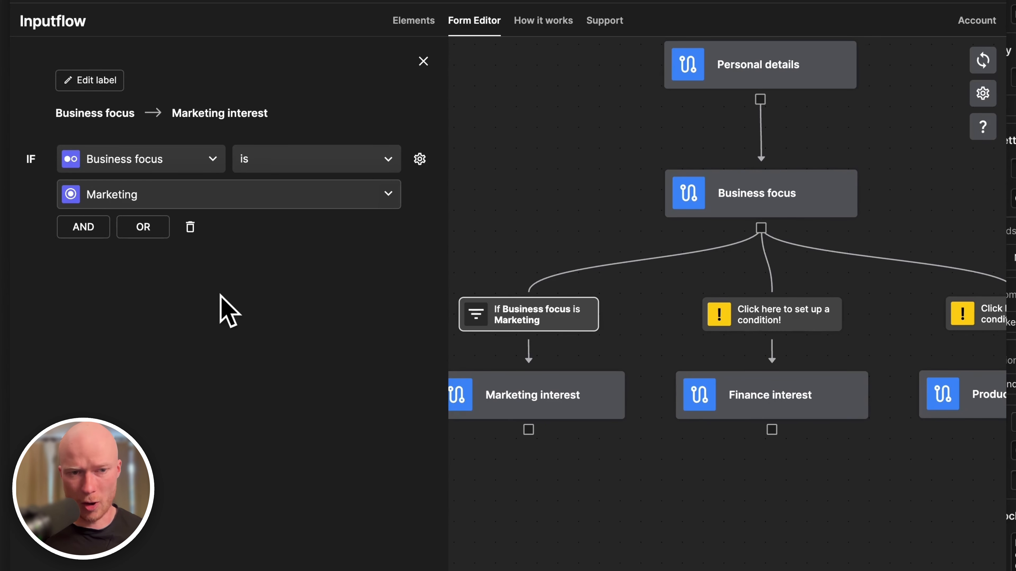
pyautogui.click(143, 233)
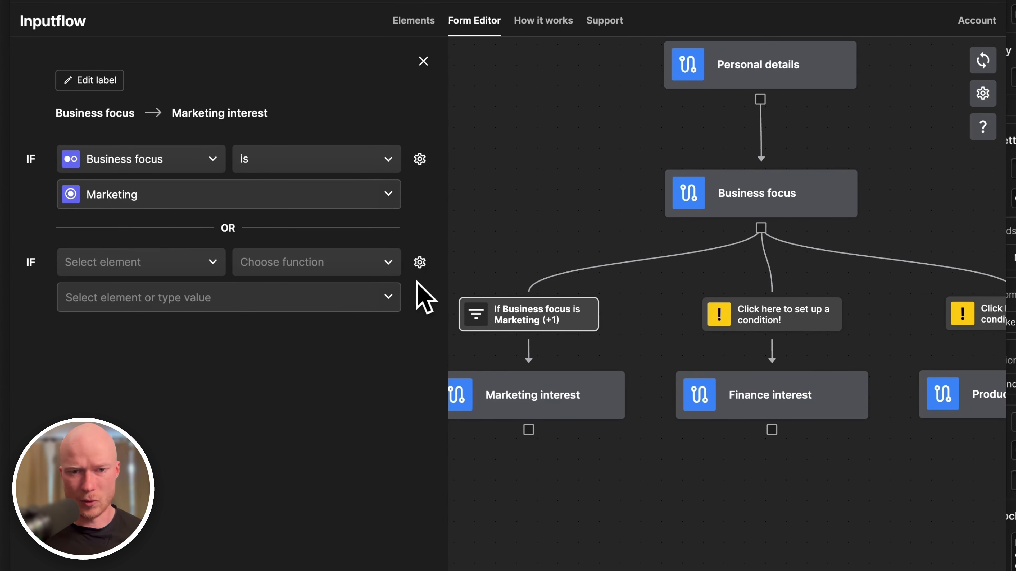
pyautogui.click(190, 330)
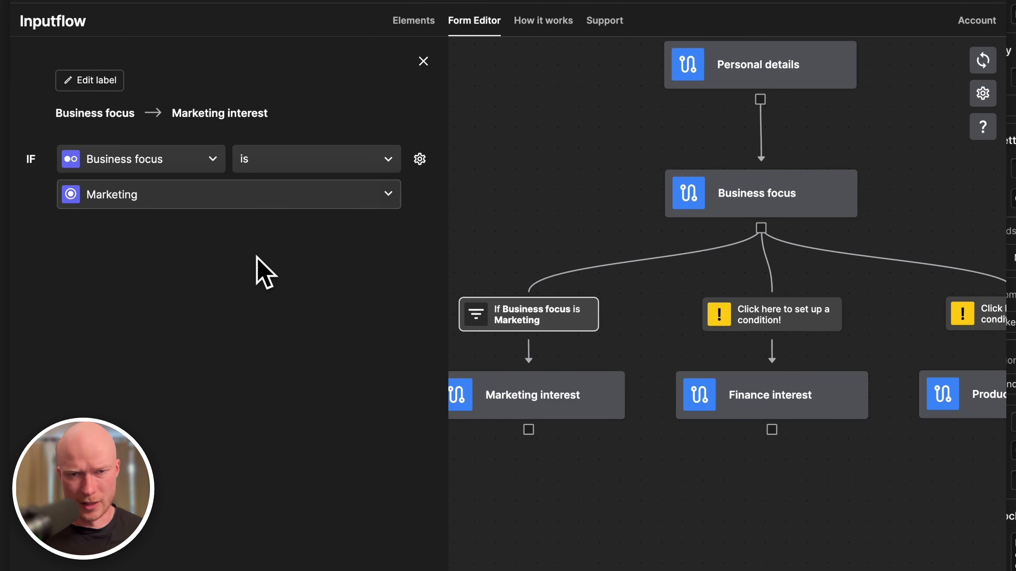
pyautogui.click(423, 61)
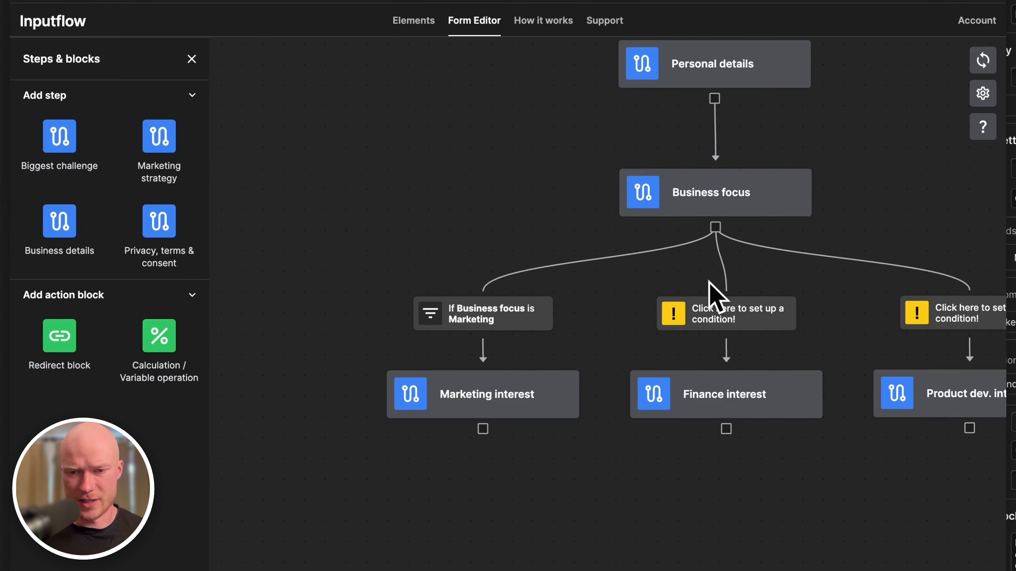
pyautogui.click(746, 309)
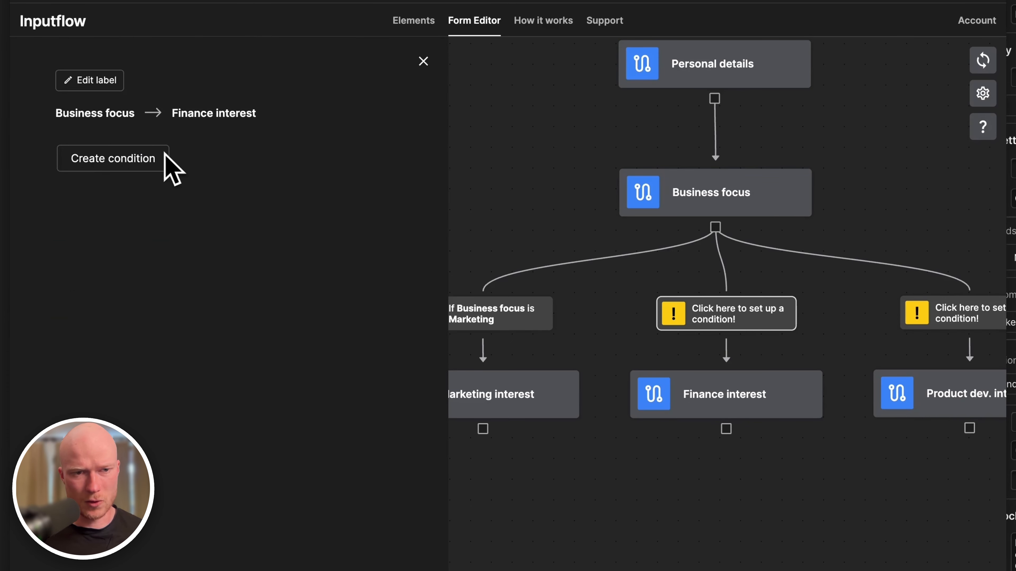
# Make the Finance interest branch require Business focus is Finances.
pyautogui.click(151, 160)
pyautogui.click(151, 159)
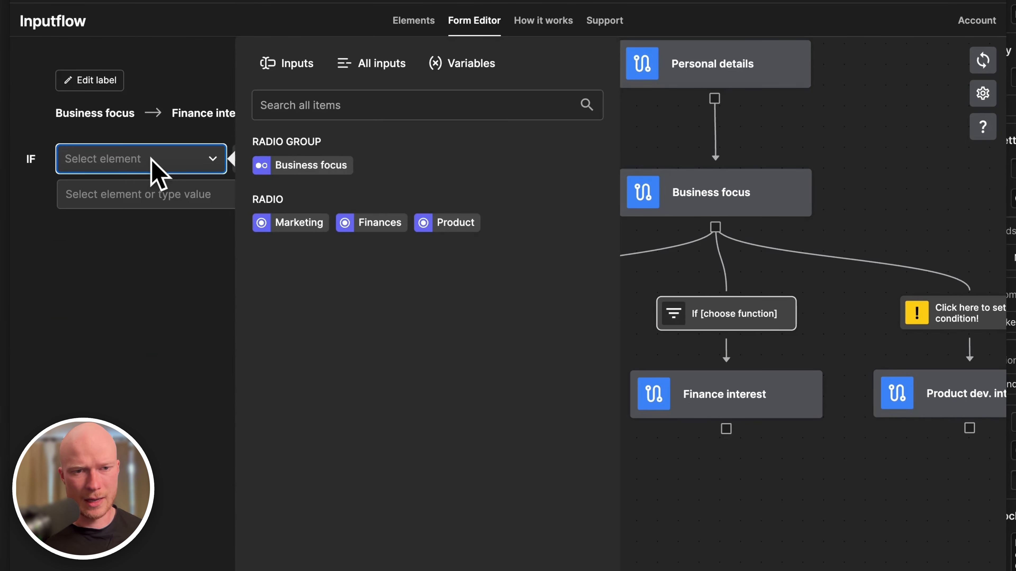
pyautogui.click(267, 164)
pyautogui.click(272, 161)
pyautogui.click(246, 186)
pyautogui.click(226, 195)
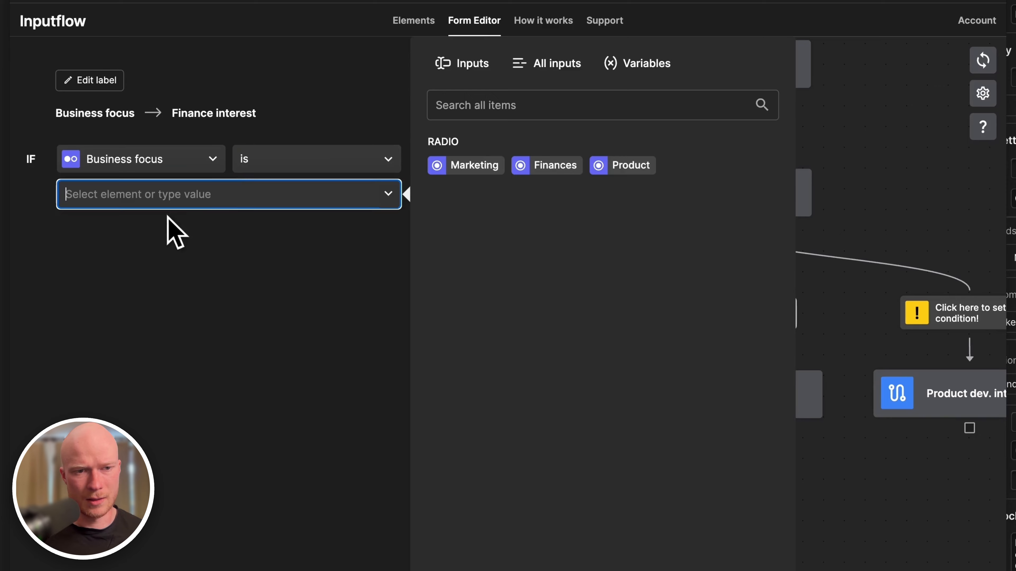
pyautogui.click(562, 182)
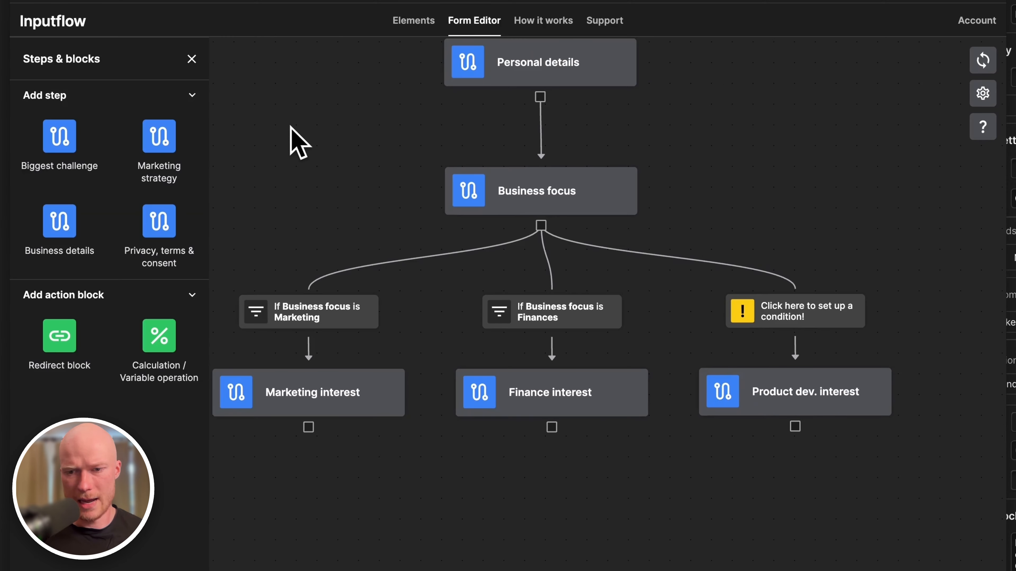
# Make the Product dev. interest branch require Business focus is Product.
pyautogui.click(817, 314)
pyautogui.click(124, 157)
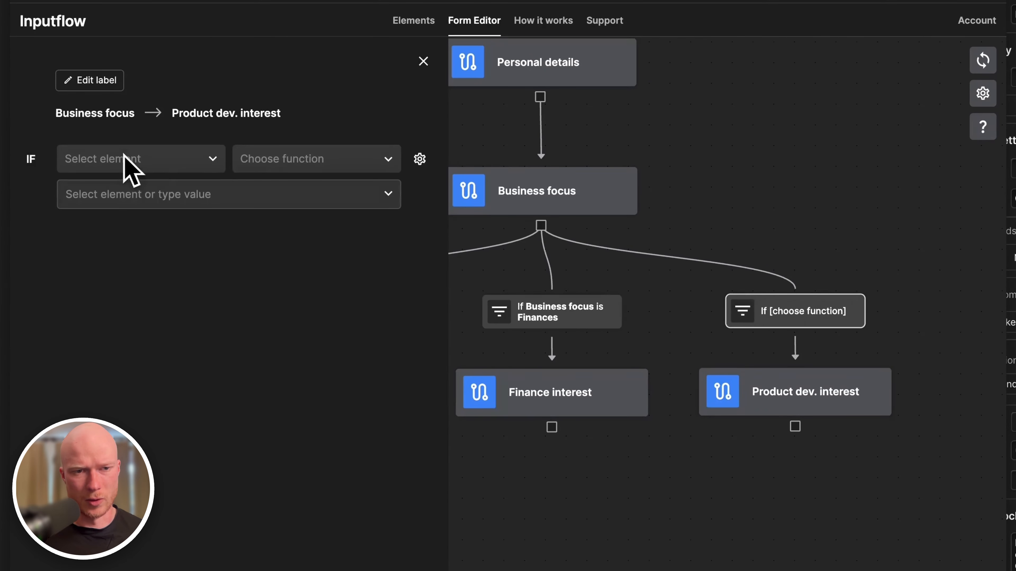
pyautogui.click(162, 160)
pyautogui.click(275, 176)
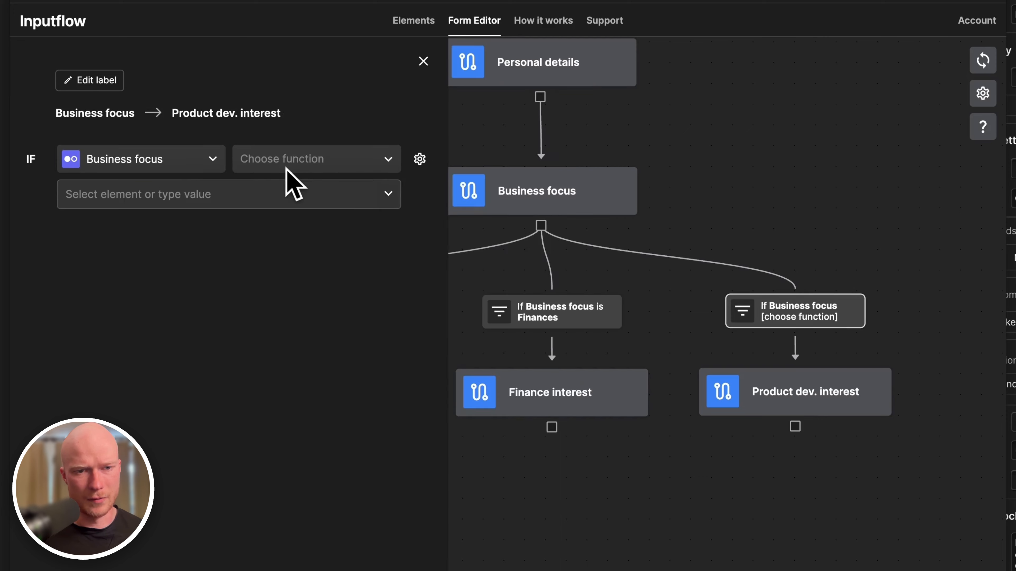
pyautogui.click(284, 160)
pyautogui.click(280, 185)
pyautogui.click(243, 195)
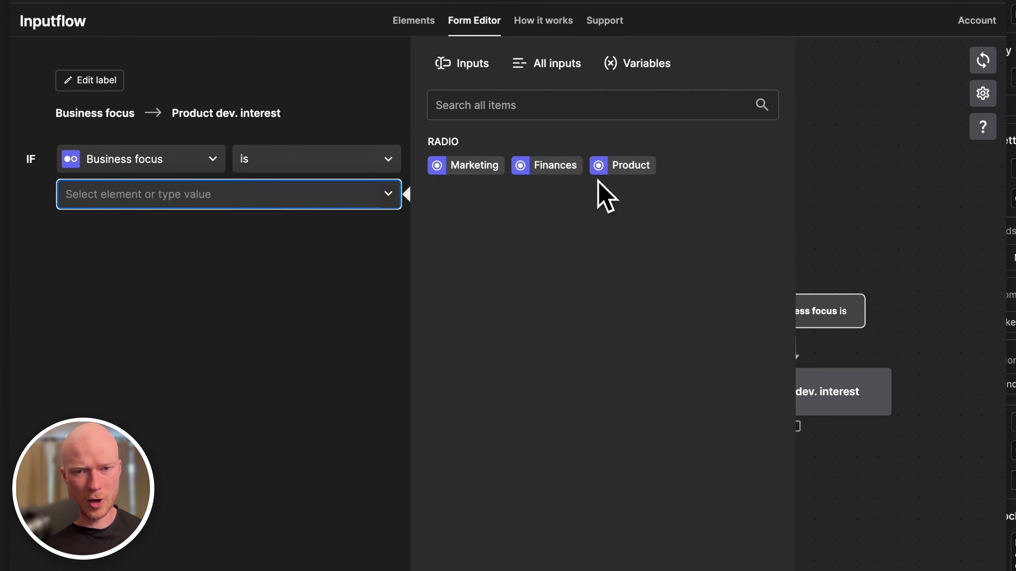
pyautogui.click(632, 166)
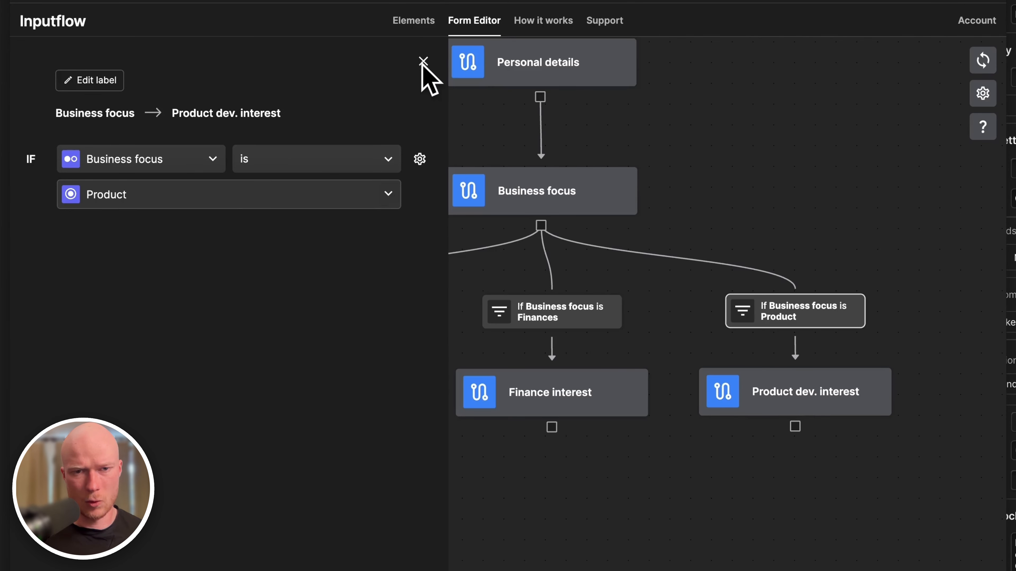
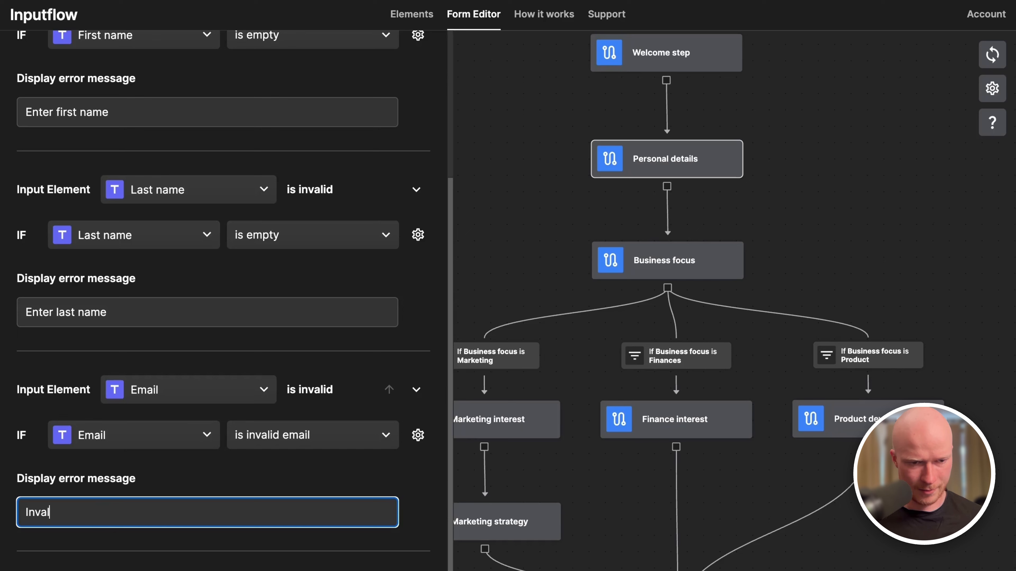
# Finish typing the email validation's error message 'Invalid email address'.
pyautogui.write('id')
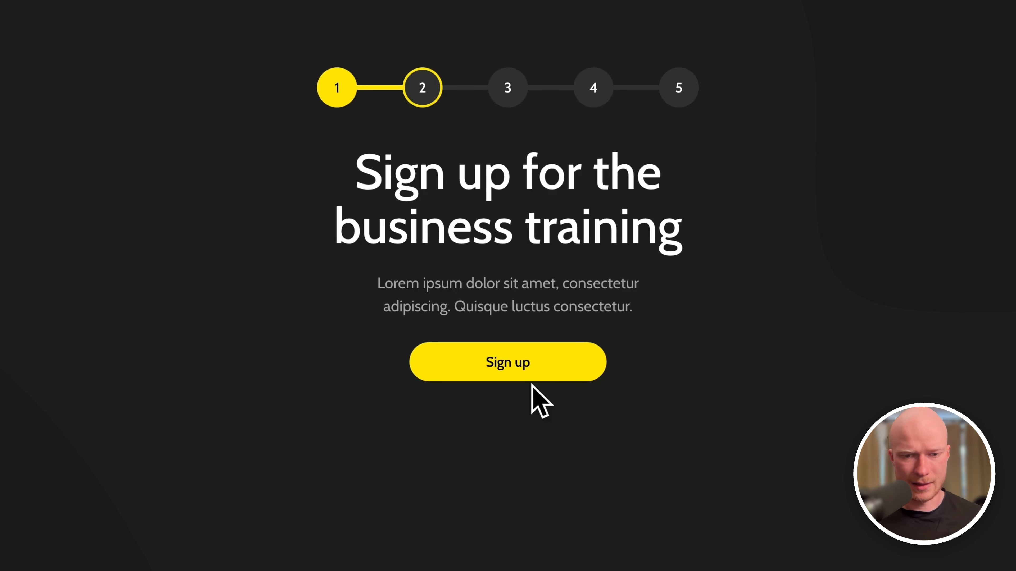
# Start sign-up, submit empty fields, then submit a first and last name with malformed email 'dsfsdfsdf'.
pyautogui.click(571, 366)
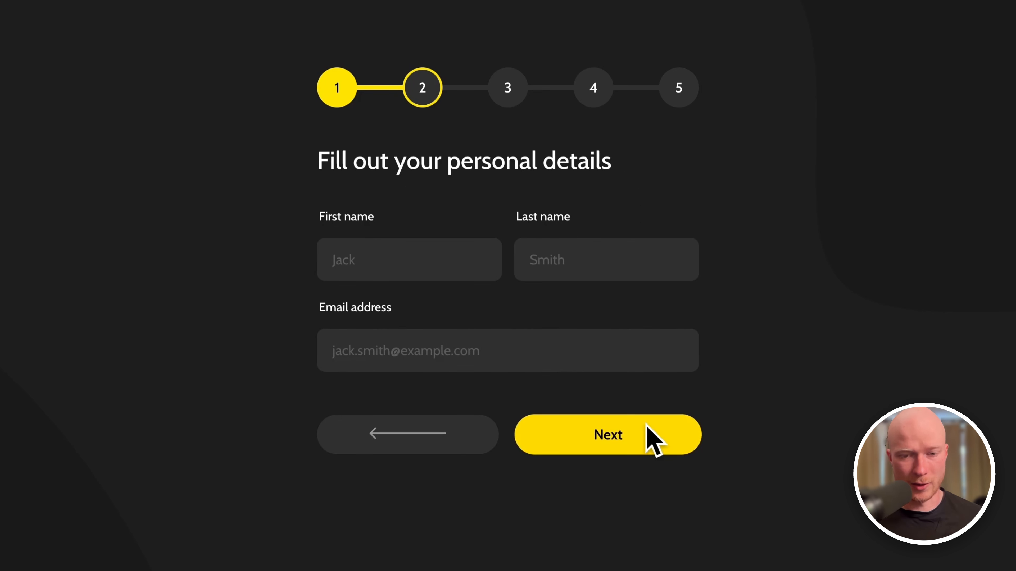
pyautogui.click(655, 442)
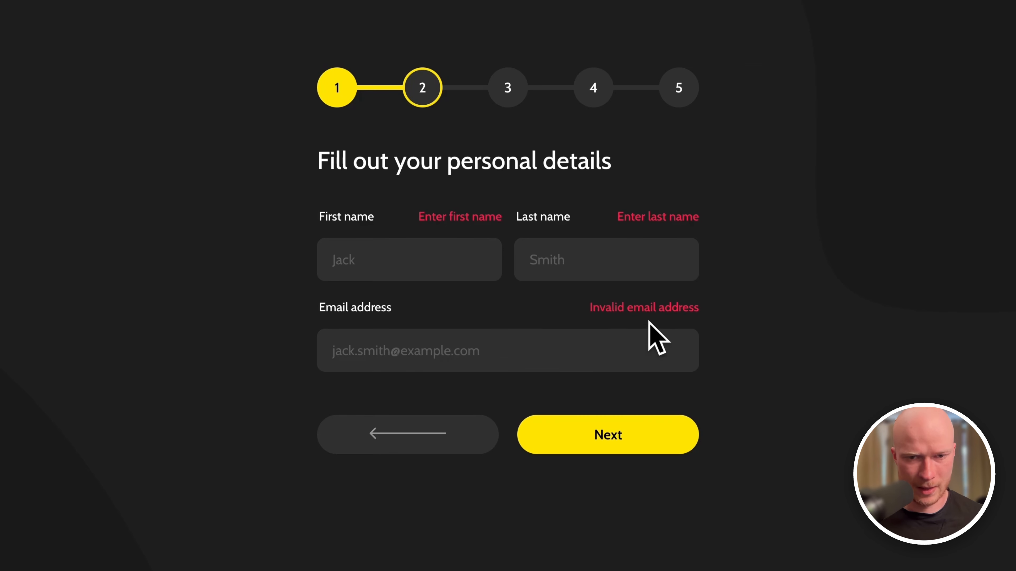
pyautogui.click(362, 254)
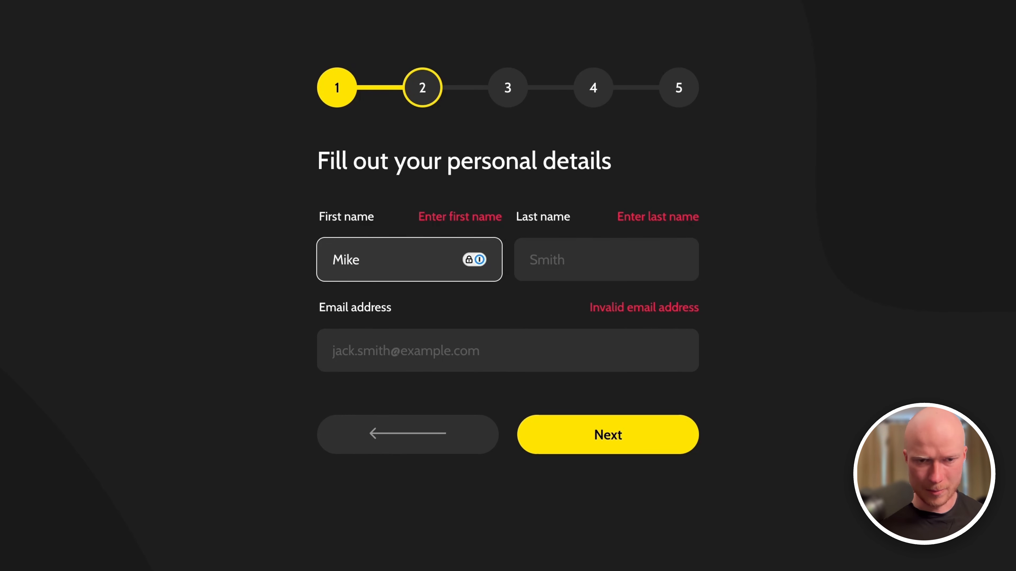
pyautogui.press('Tab')
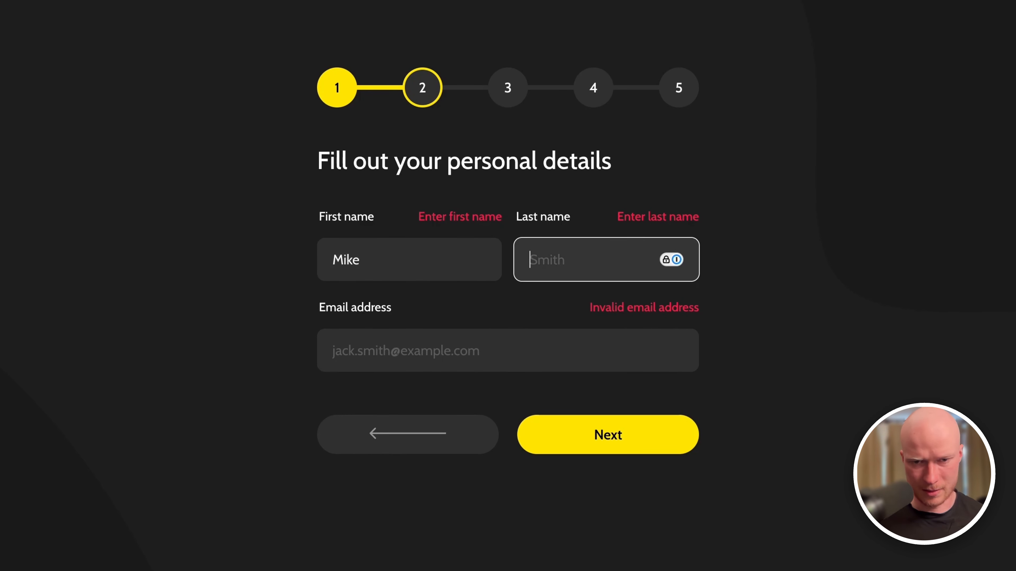
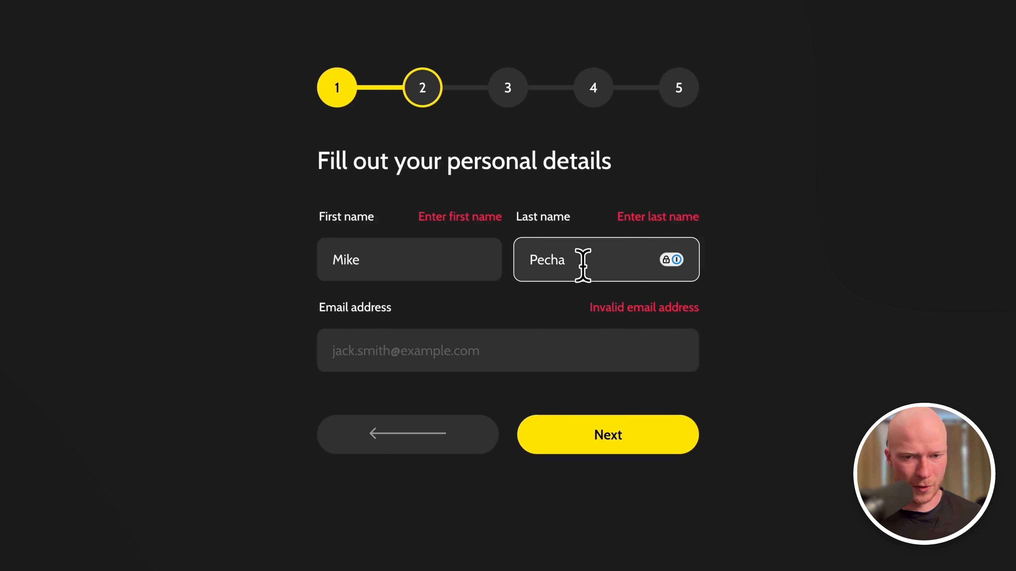
pyautogui.click(519, 347)
pyautogui.write('ds')
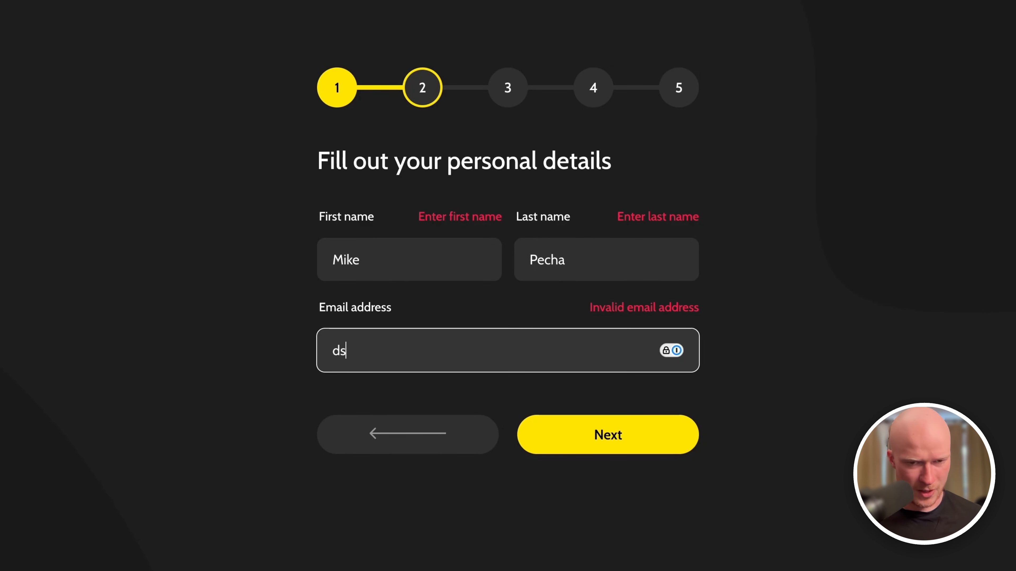
pyautogui.write('fsdfsdf')
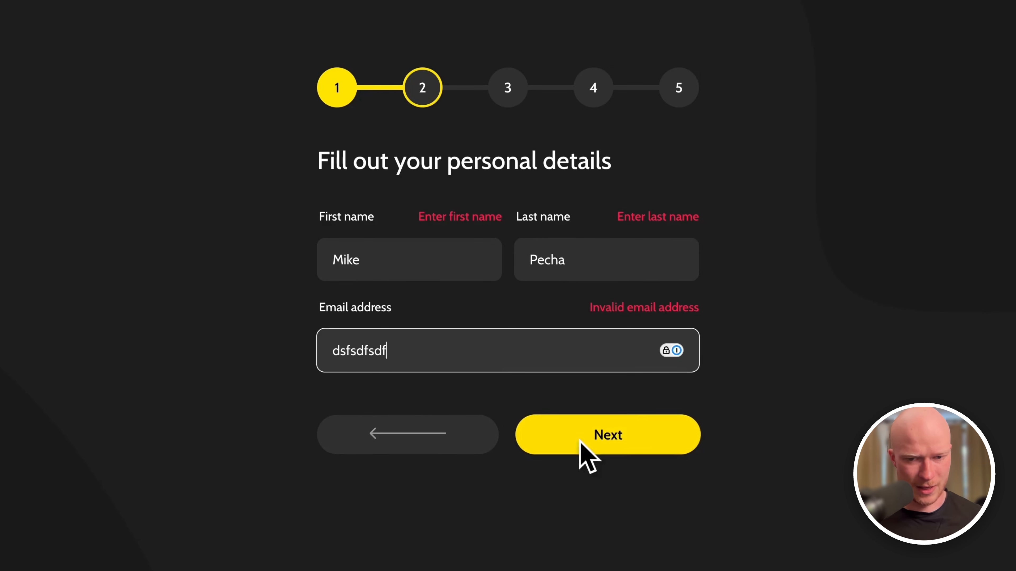
pyautogui.click(602, 423)
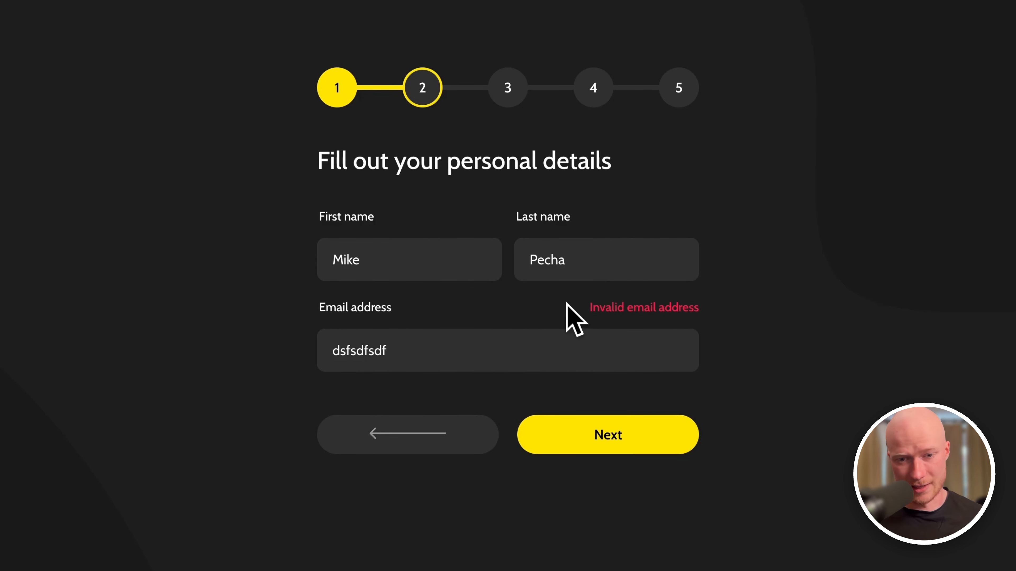
# Replace the malformed email with a valid address and advance to the business focus step.
pyautogui.doubleClick(539, 338)
pyautogui.write('test')
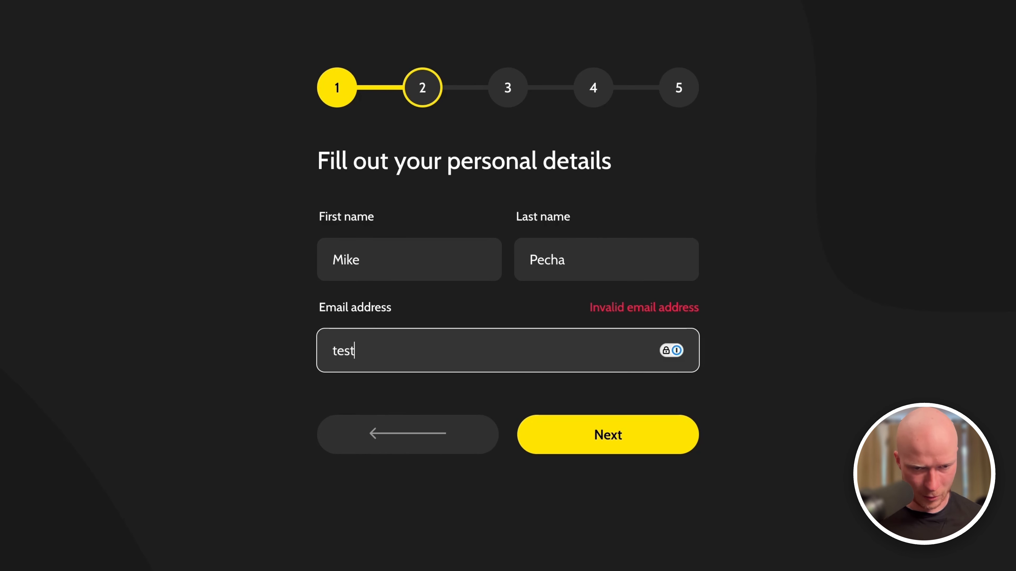
pyautogui.write('@')
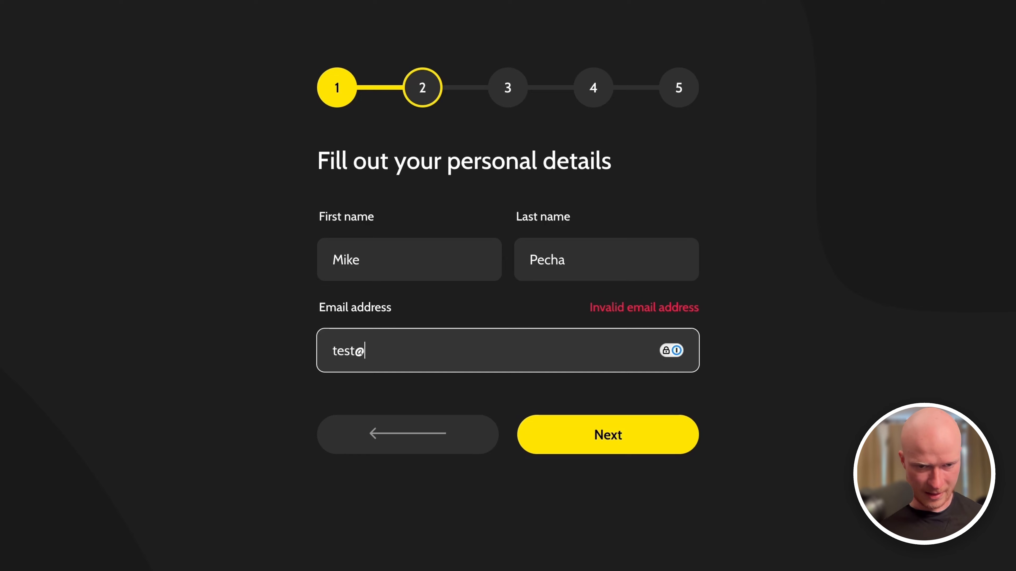
pyautogui.write('example.com')
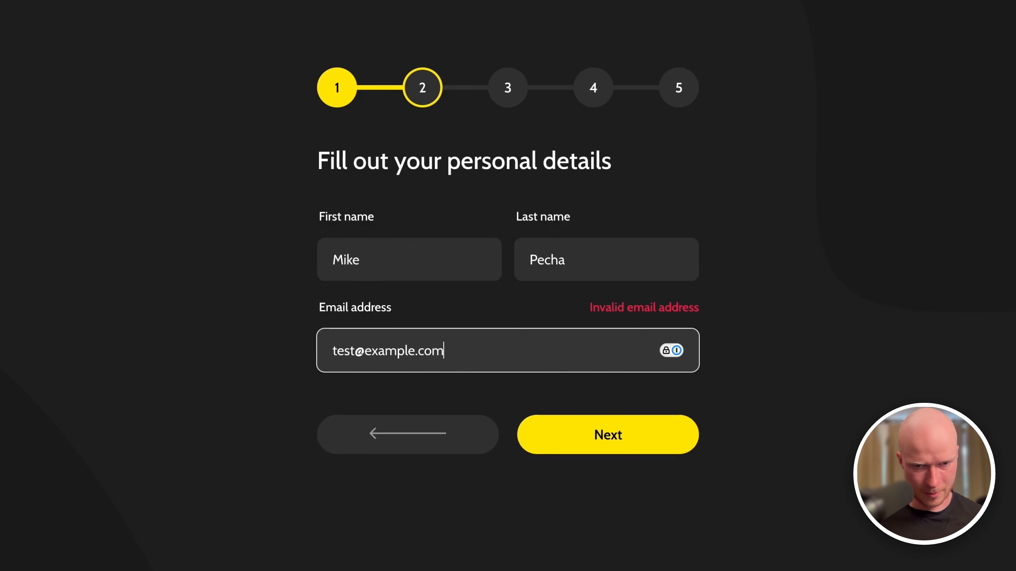
pyautogui.click(659, 446)
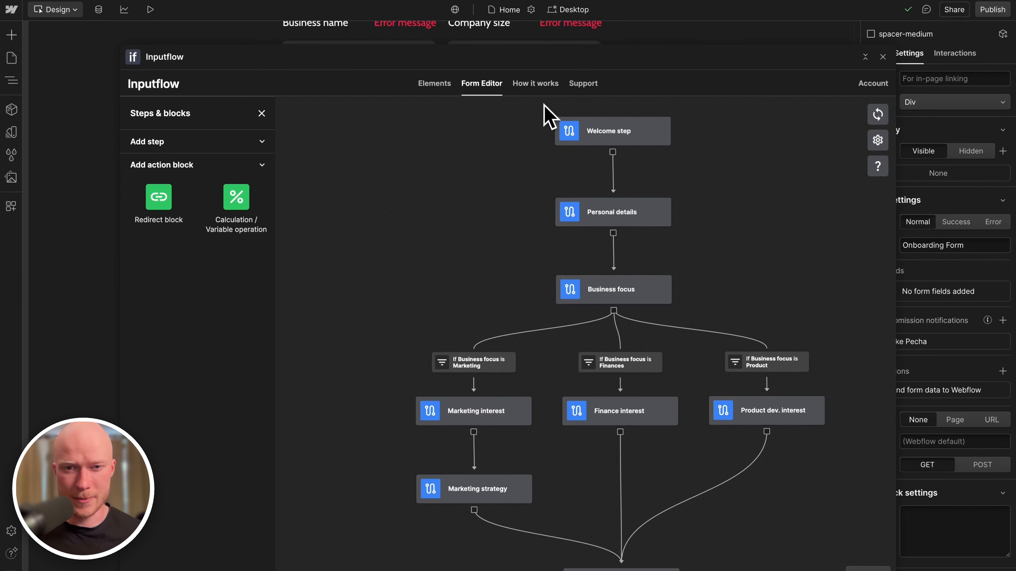
# Open the Inputflow docs and scroll the sidebar through the Form Editor and Validation sections.
pyautogui.click(538, 84)
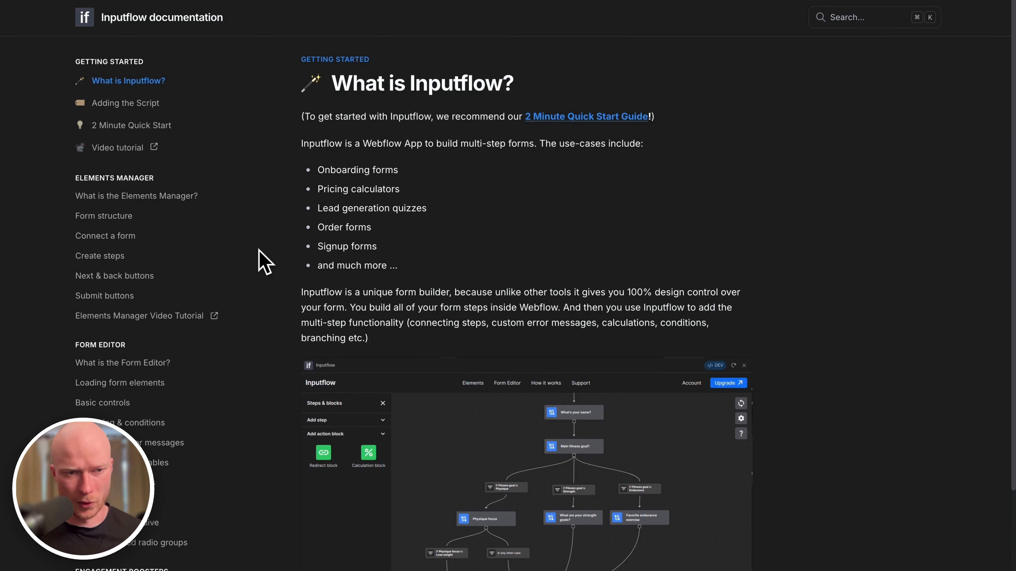
pyautogui.scroll(-3, 188, 262)
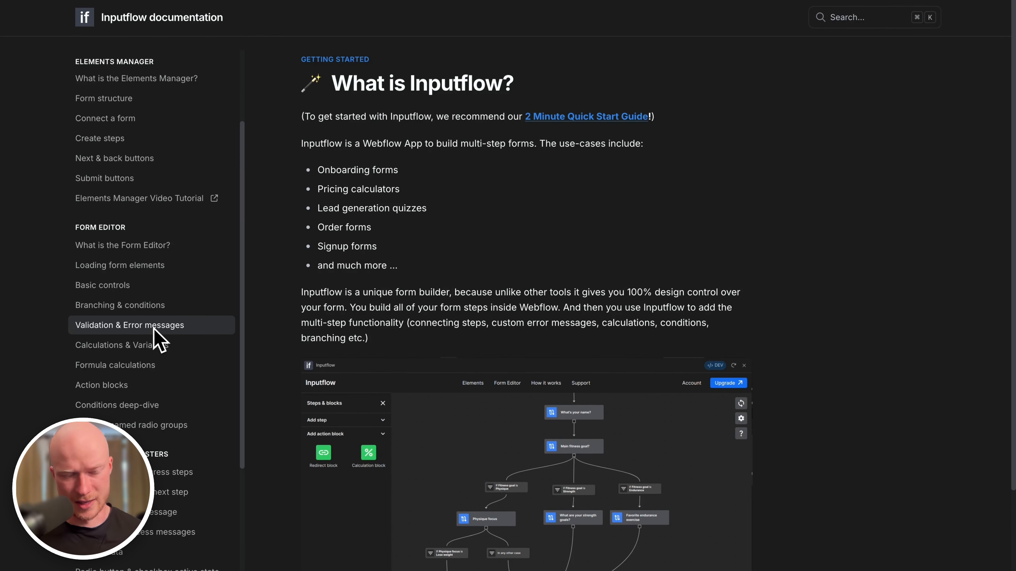
pyautogui.scroll(-6, 236, 480)
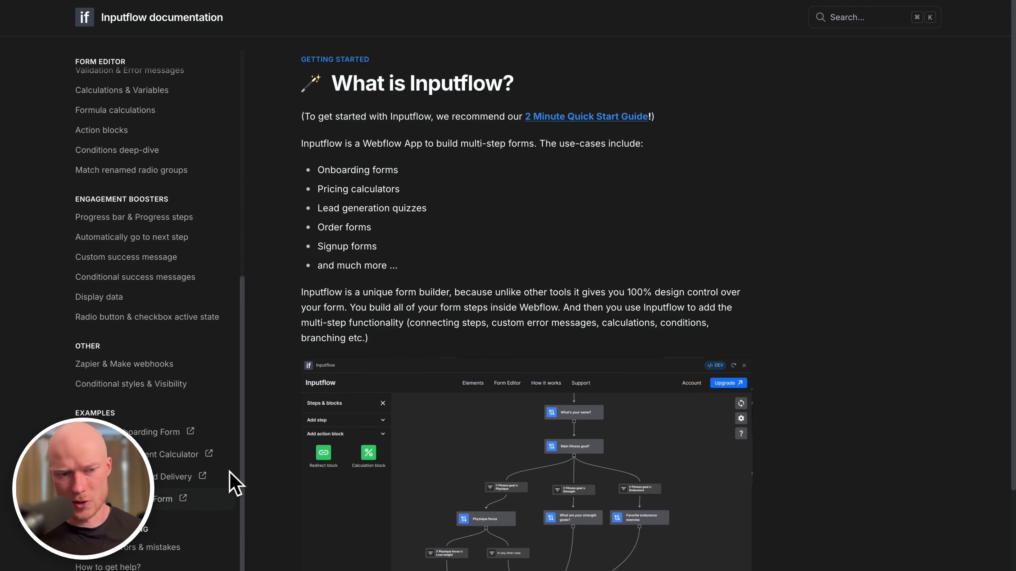
pyautogui.scroll(8, 114, 412)
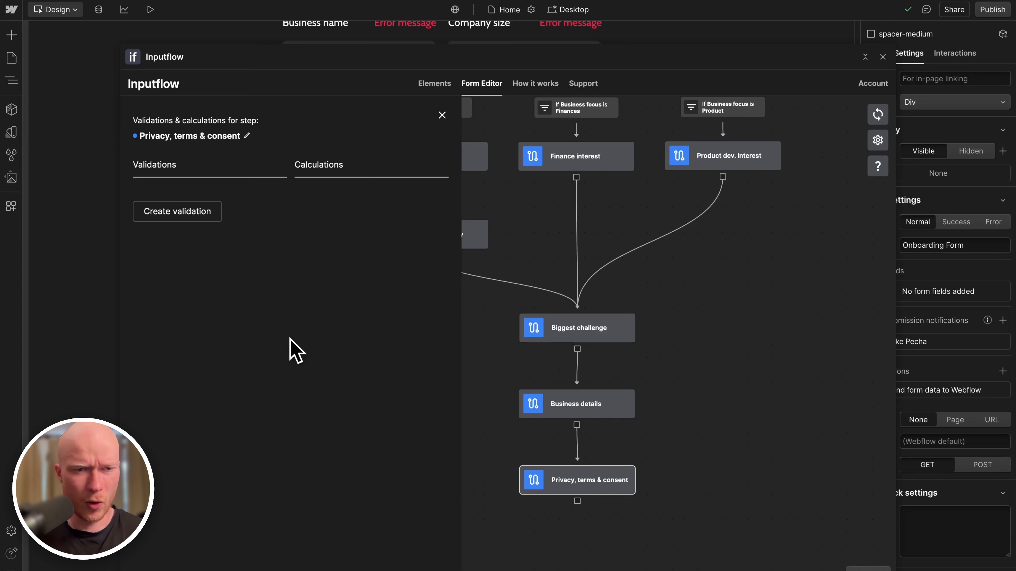
# Add a validation failing when Accept privacy policy is unselected, with message 'Please accept the privacy policy'.
pyautogui.click(196, 216)
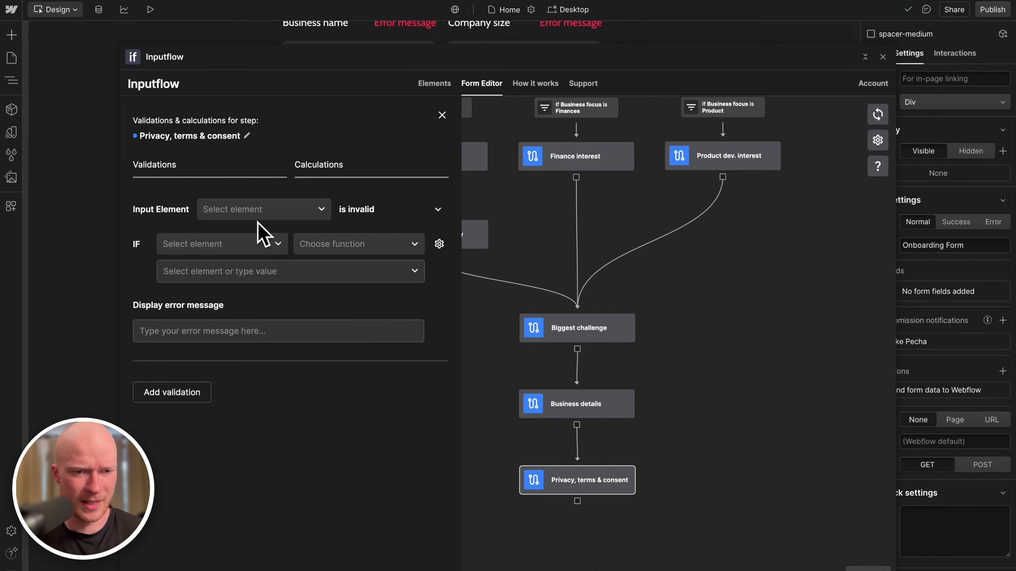
pyautogui.click(250, 216)
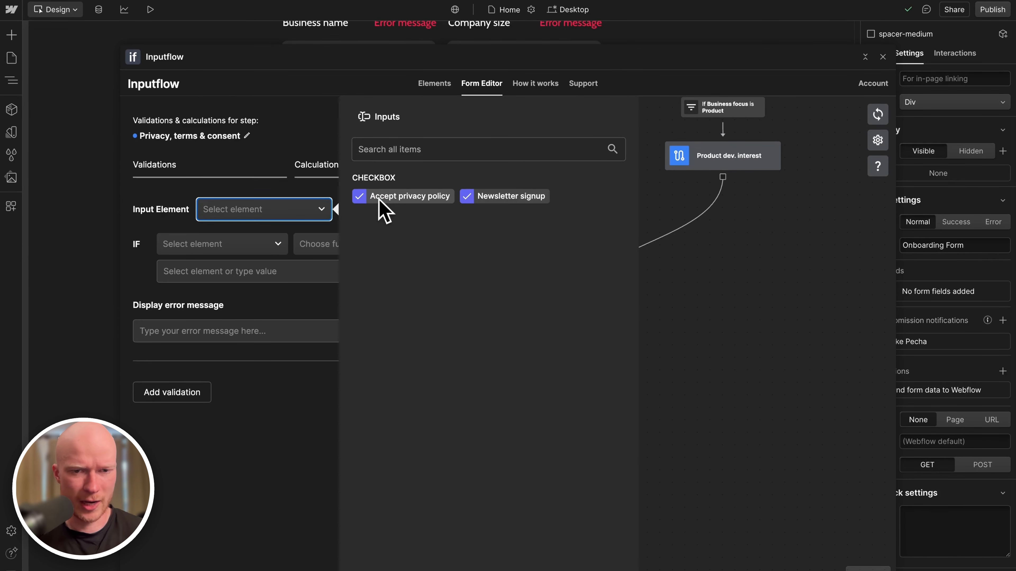
pyautogui.click(401, 197)
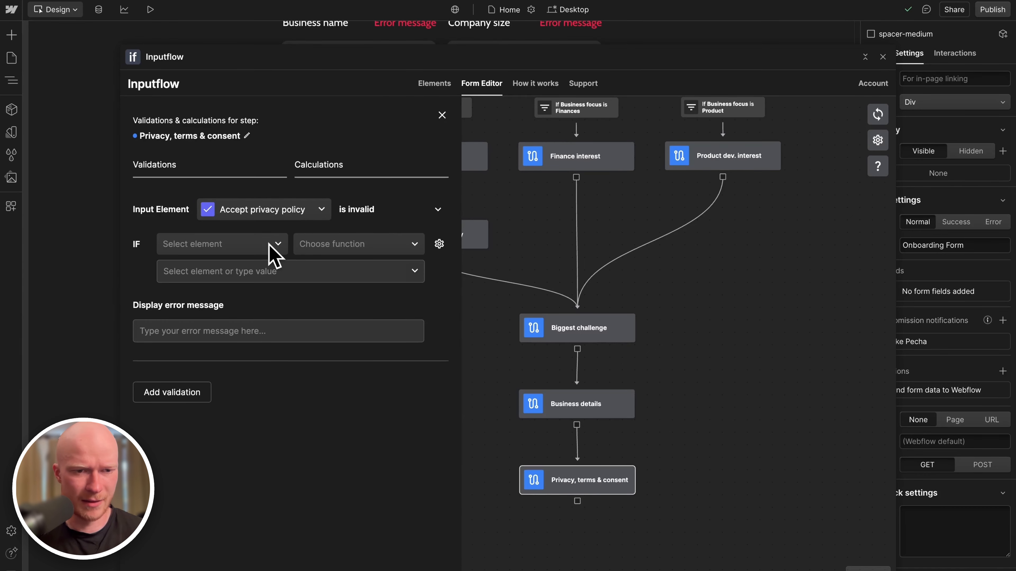
pyautogui.click(258, 246)
pyautogui.click(372, 196)
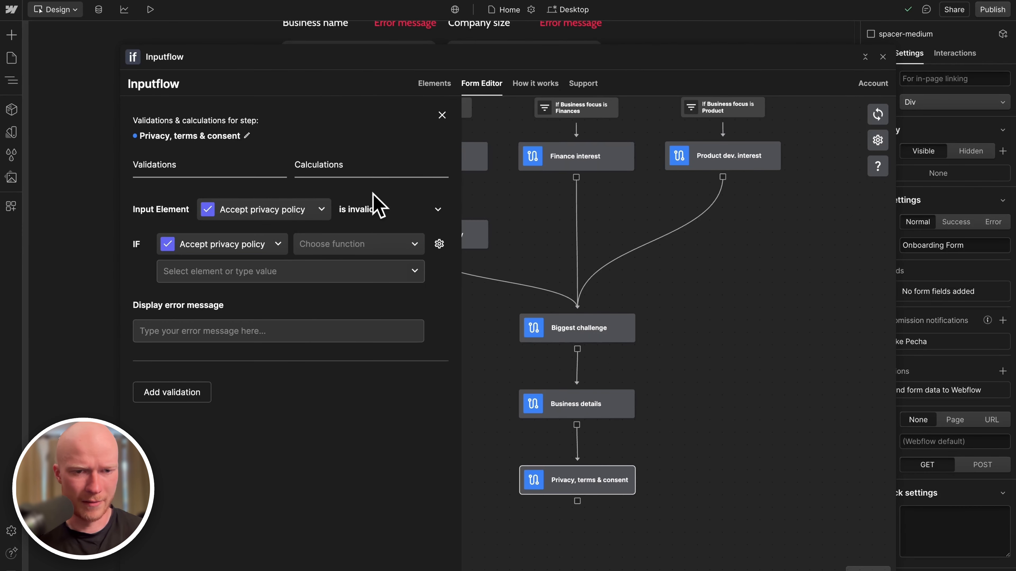
pyautogui.click(336, 243)
pyautogui.click(334, 284)
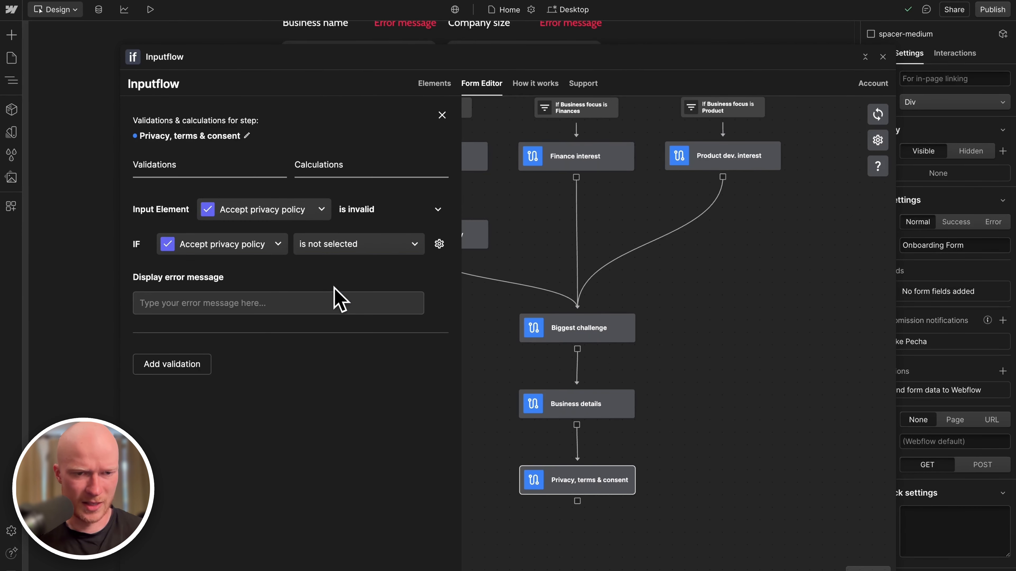
pyautogui.click(326, 302)
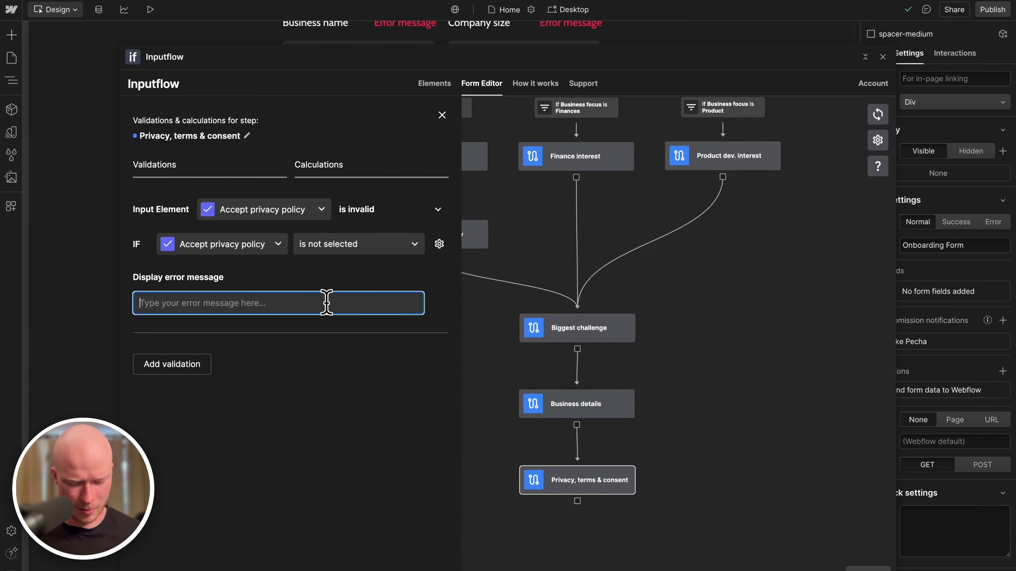
pyautogui.write('Plea')
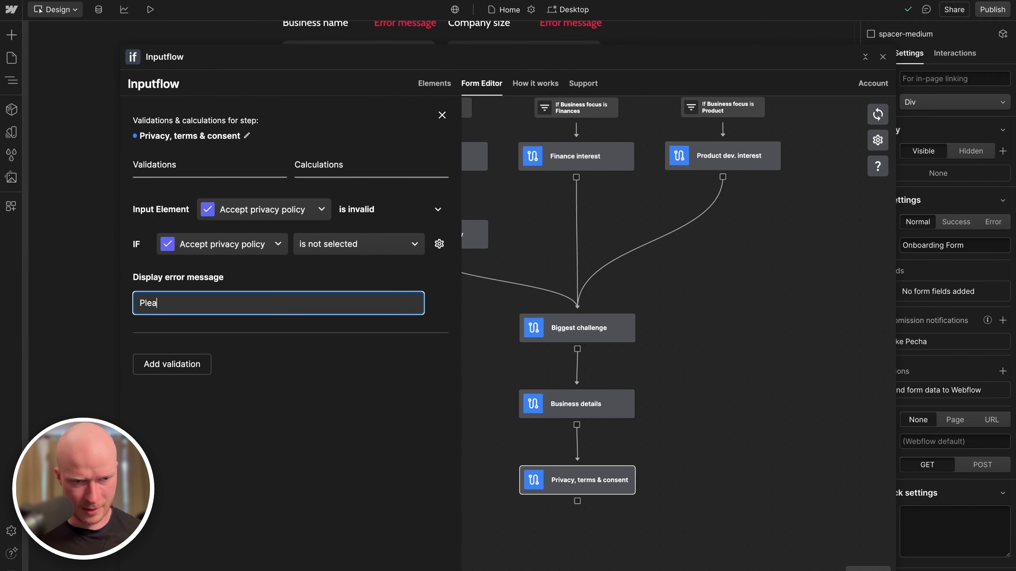
pyautogui.write('se accept the privacy policy')
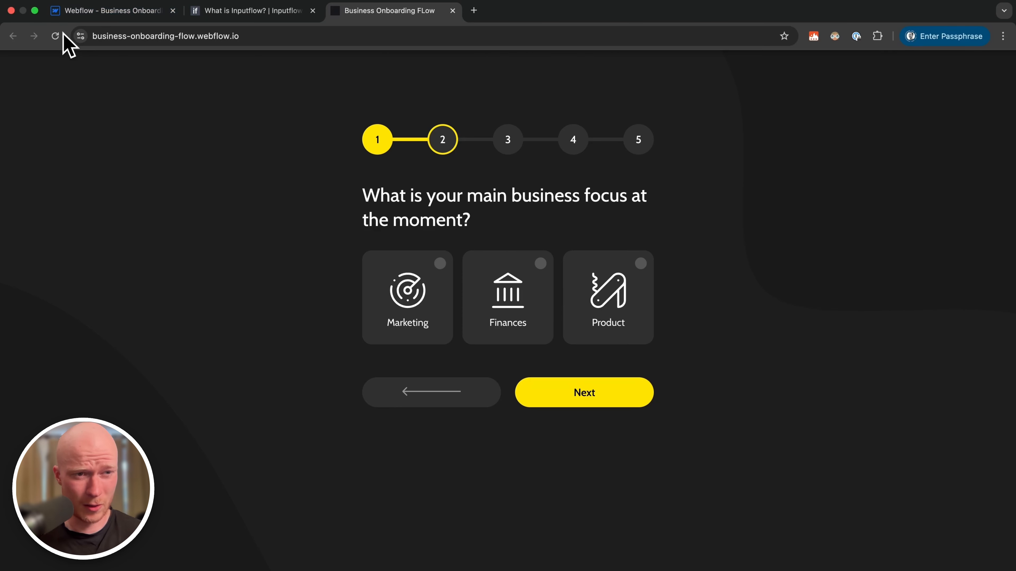
# Reload the published form, go past Sign up to personal details, then return to Webflow.
pyautogui.click(57, 36)
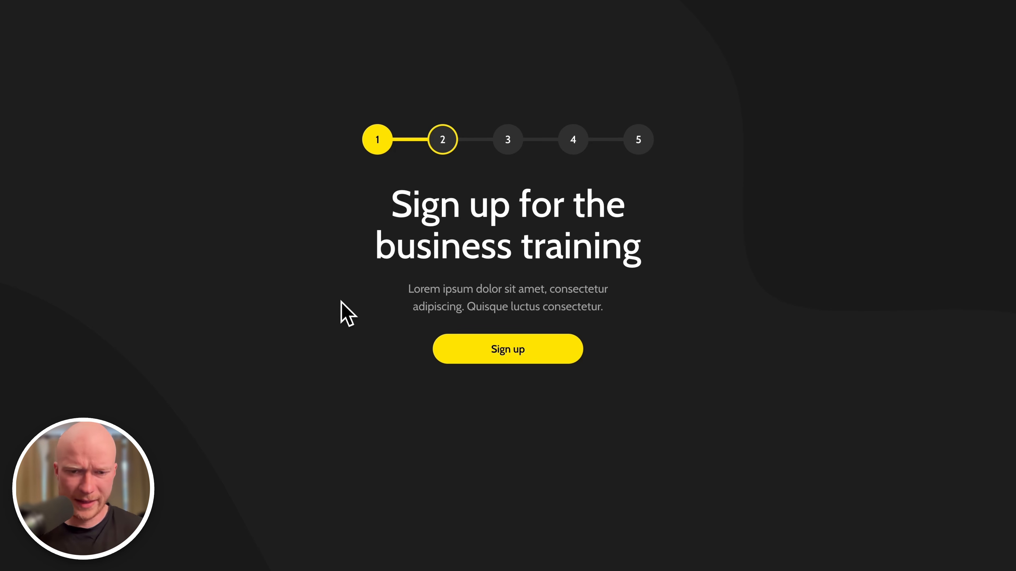
pyautogui.click(485, 358)
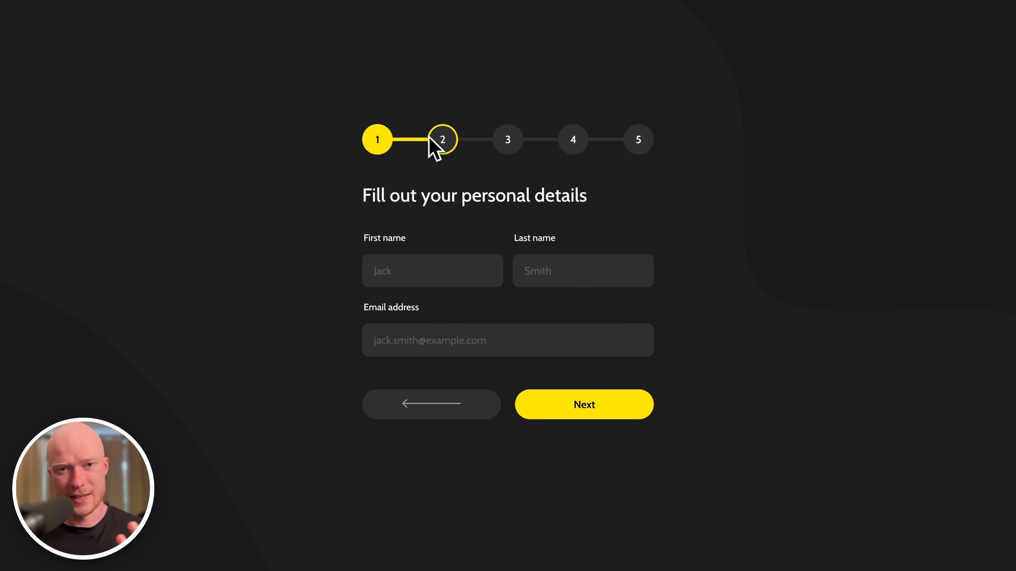
pyautogui.click(139, 12)
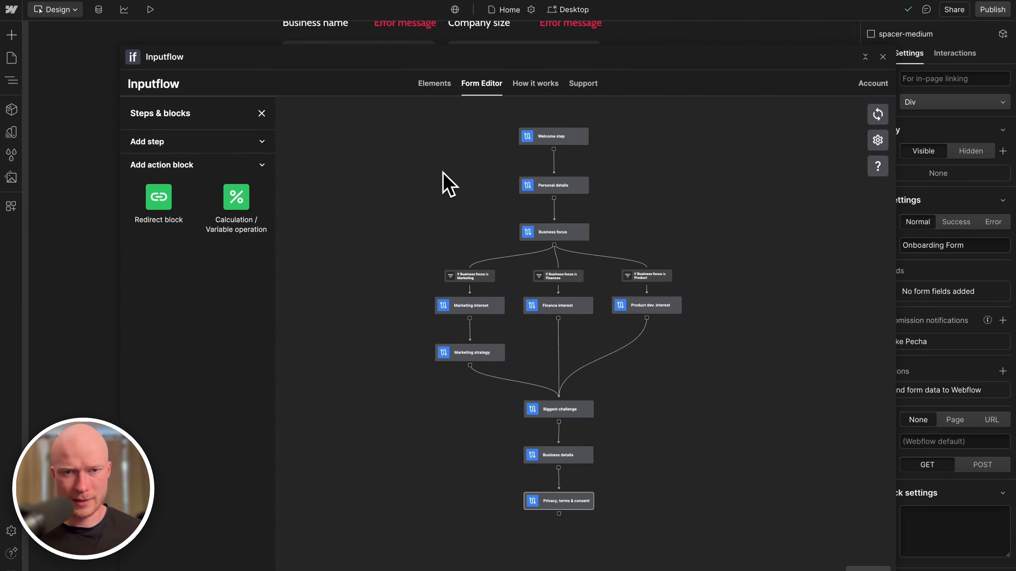
# Switch Inputflow to element conversion and find the five progress-step wrappers in the Navigator.
pyautogui.click(438, 84)
pyautogui.scroll(20, 291, 227)
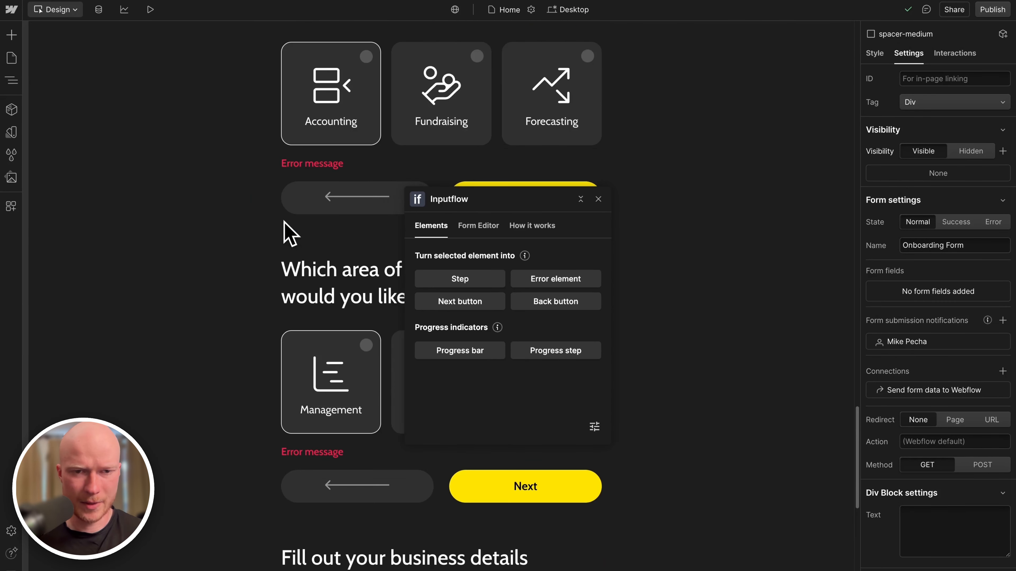
pyautogui.click(336, 139)
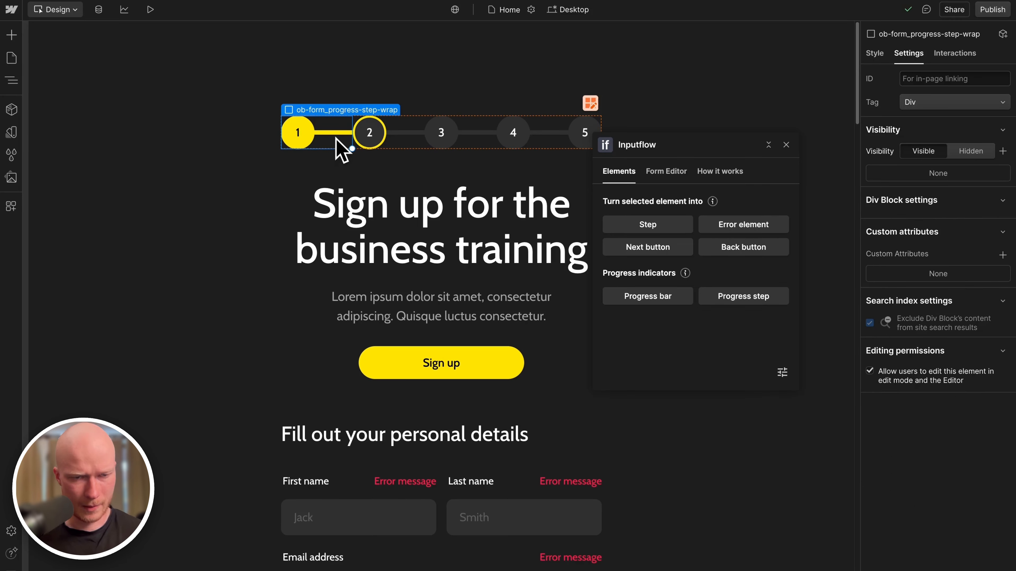
pyautogui.press('z')
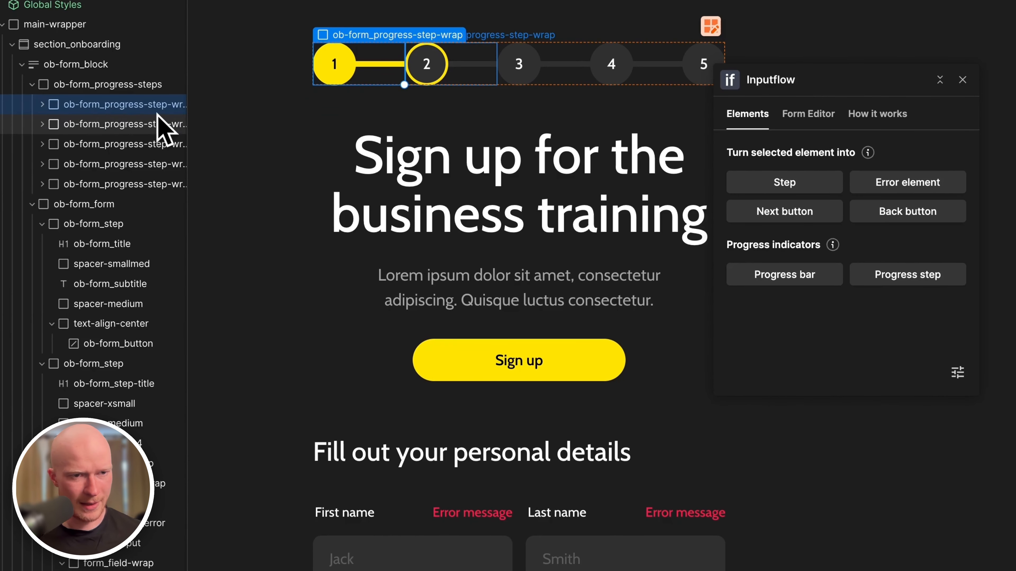
pyautogui.click(157, 124)
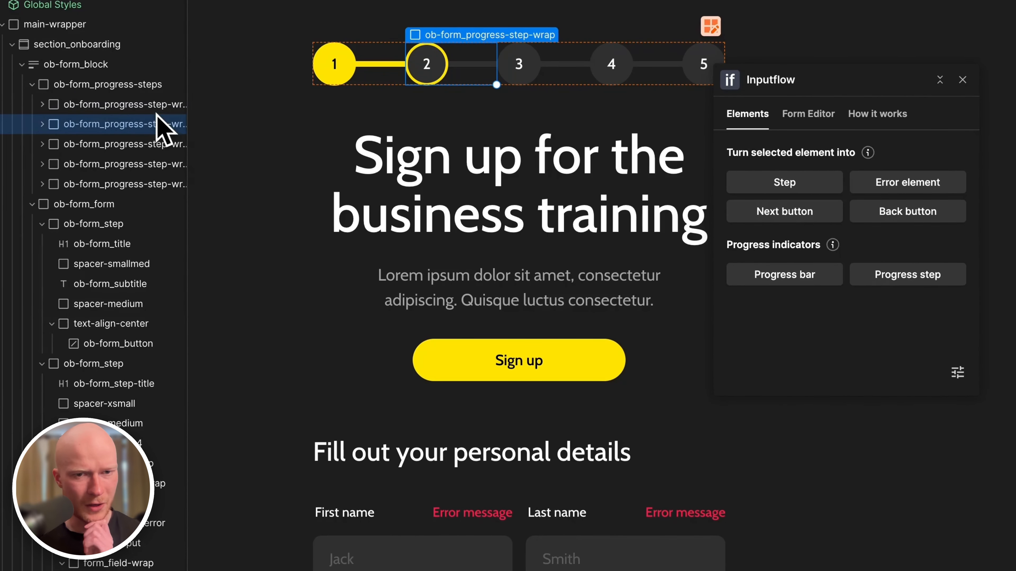
pyautogui.click(158, 139)
pyautogui.click(150, 184)
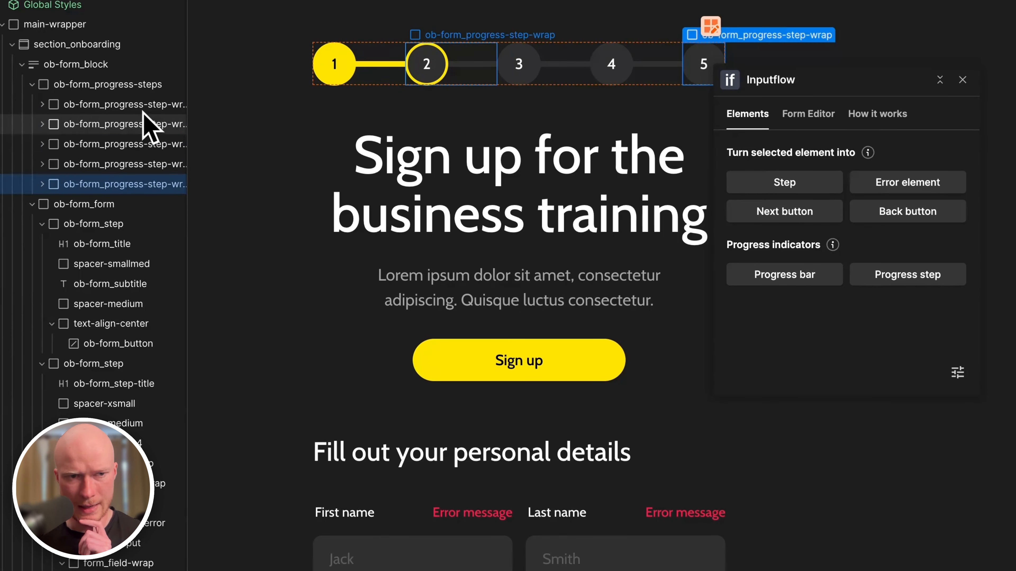
pyautogui.click(144, 115)
pyautogui.click(145, 100)
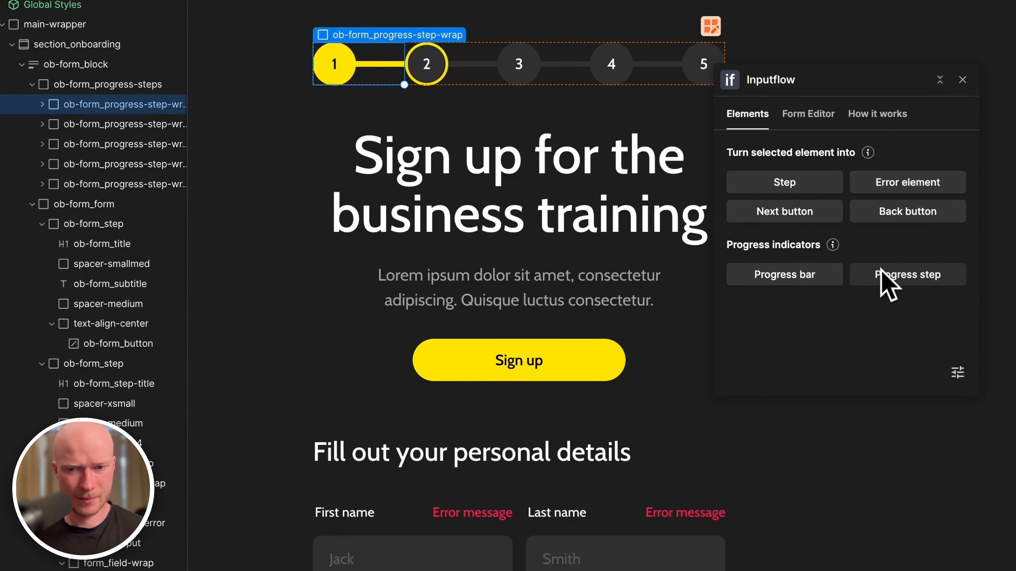
# Convert the wrappers of progress circles 1 through 5 into Inputflow progress steps.
pyautogui.click(886, 282)
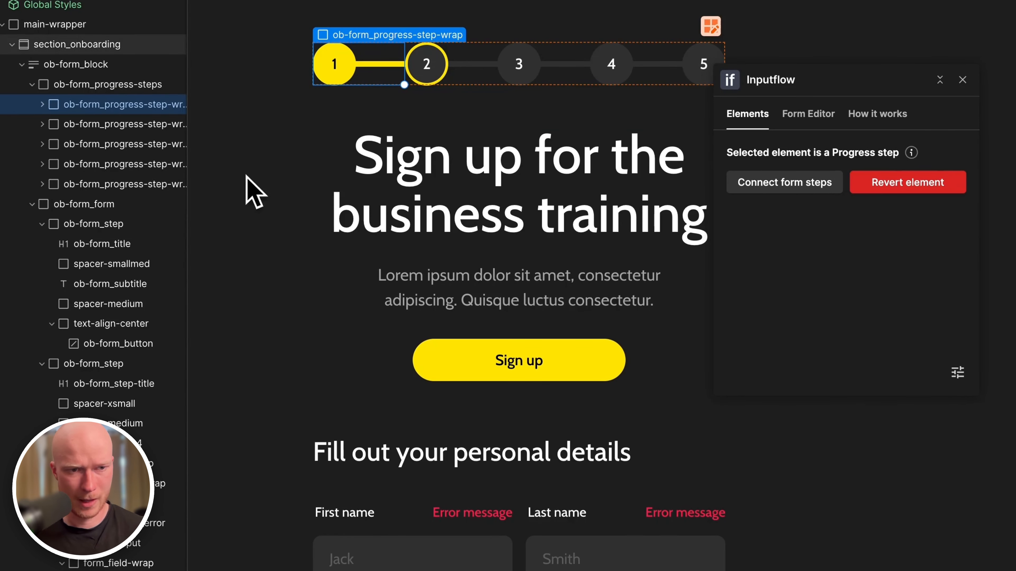
pyautogui.click(151, 125)
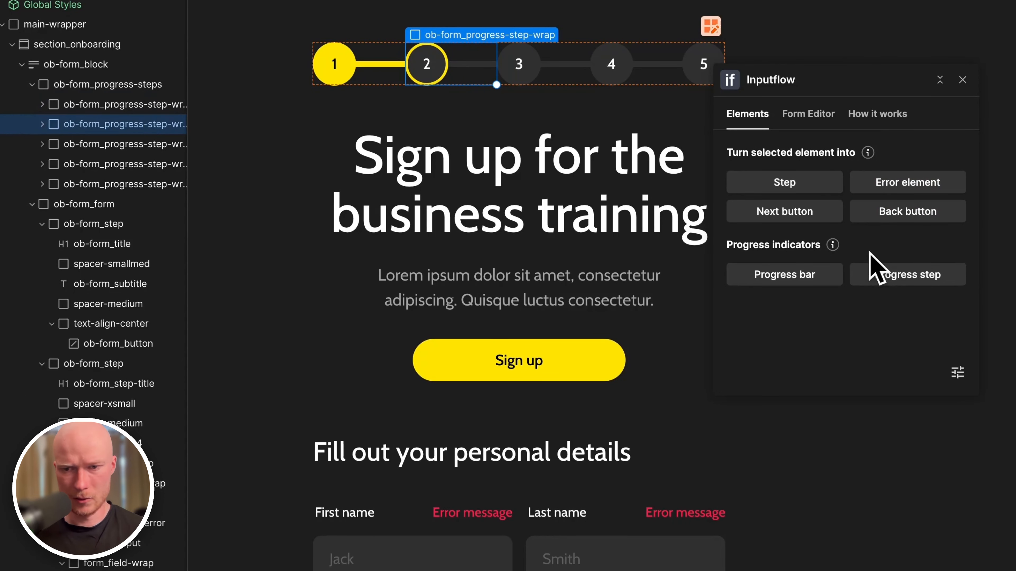
pyautogui.click(887, 281)
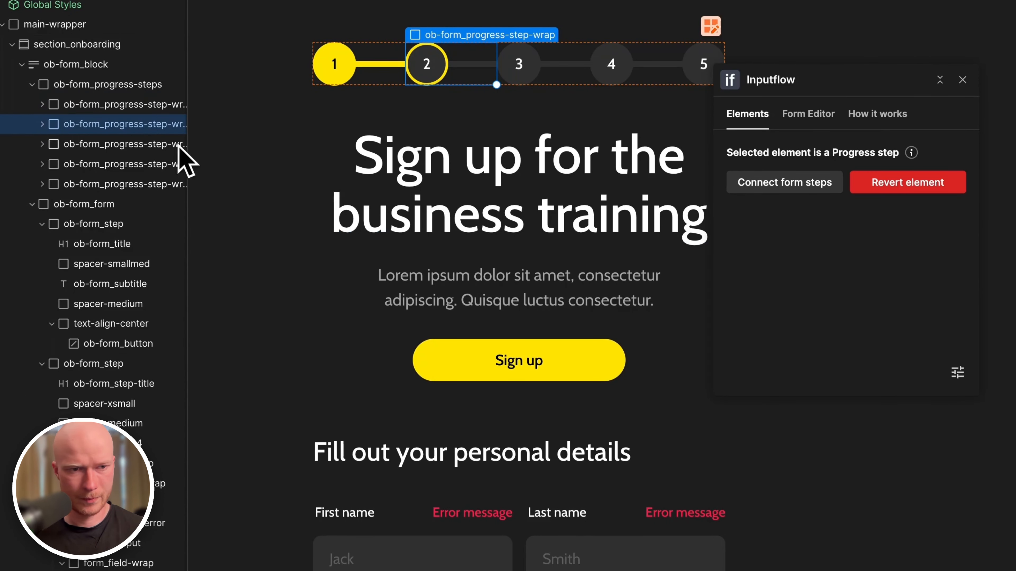
pyautogui.click(138, 145)
pyautogui.click(882, 282)
pyautogui.click(114, 164)
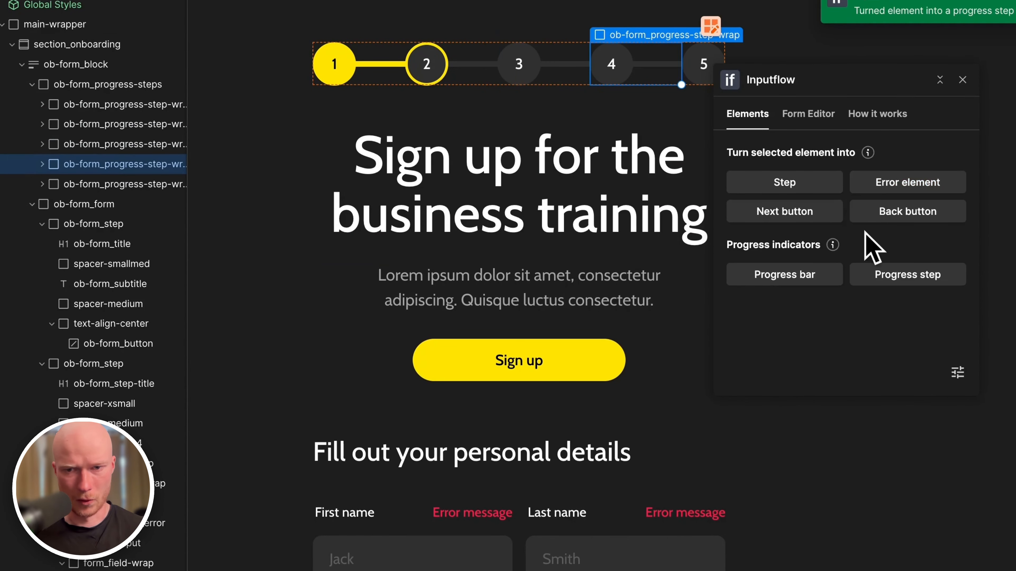
pyautogui.click(855, 275)
pyautogui.click(121, 183)
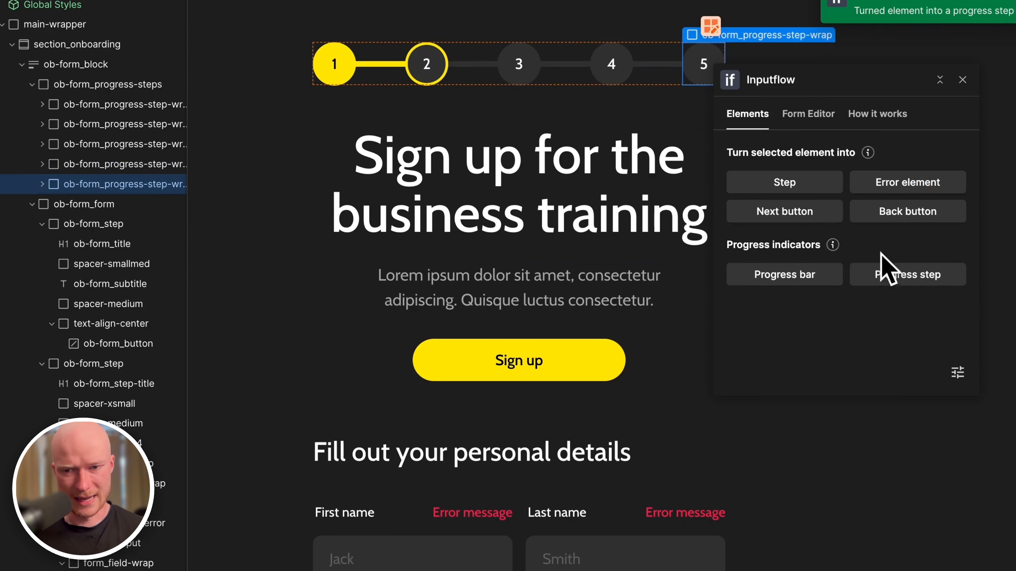
pyautogui.click(858, 278)
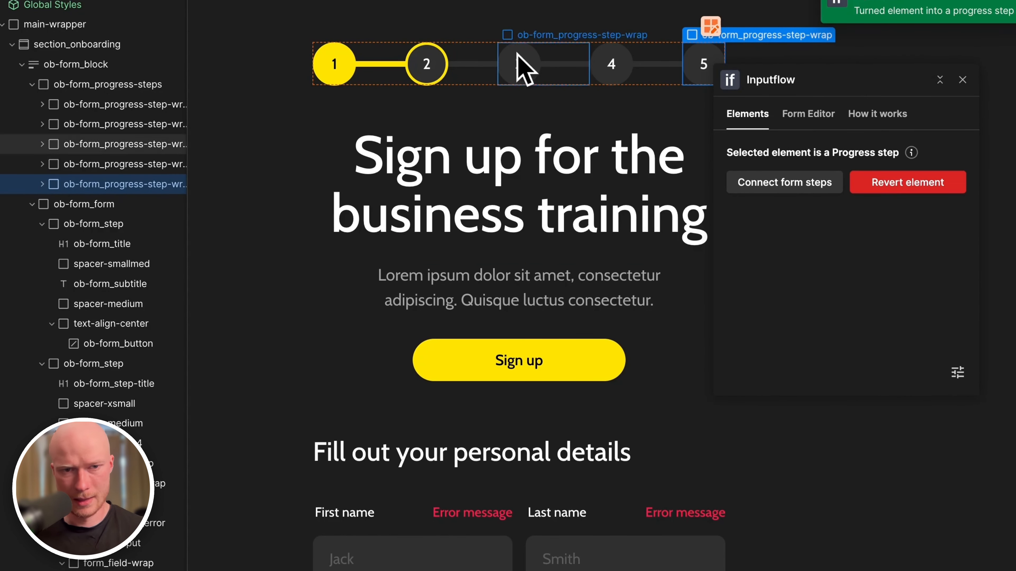
pyautogui.click(374, 78)
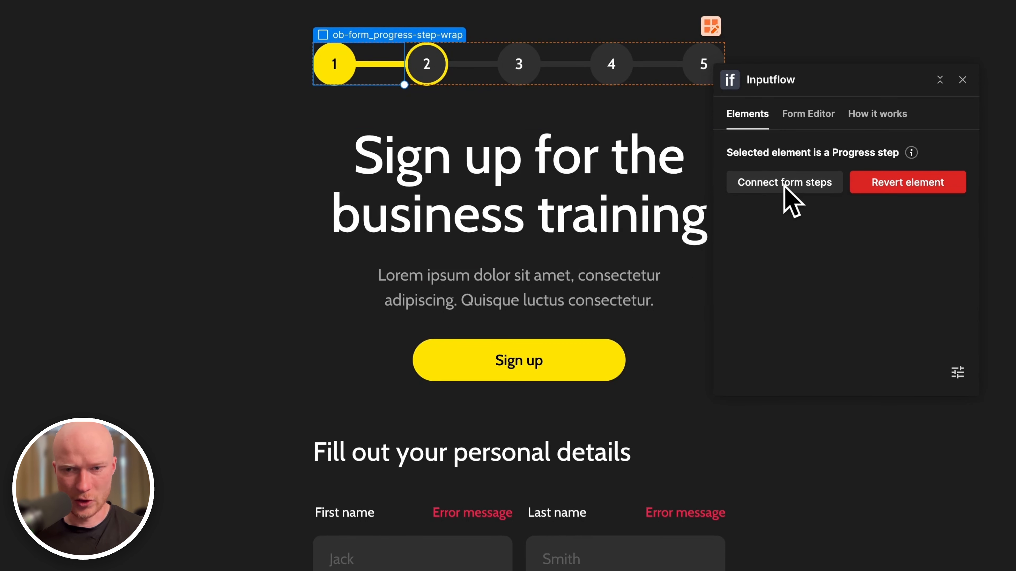
# Link circle 2 to Personal details and circle 3 to Business focus, Marketing and Finance interest.
pyautogui.click(814, 186)
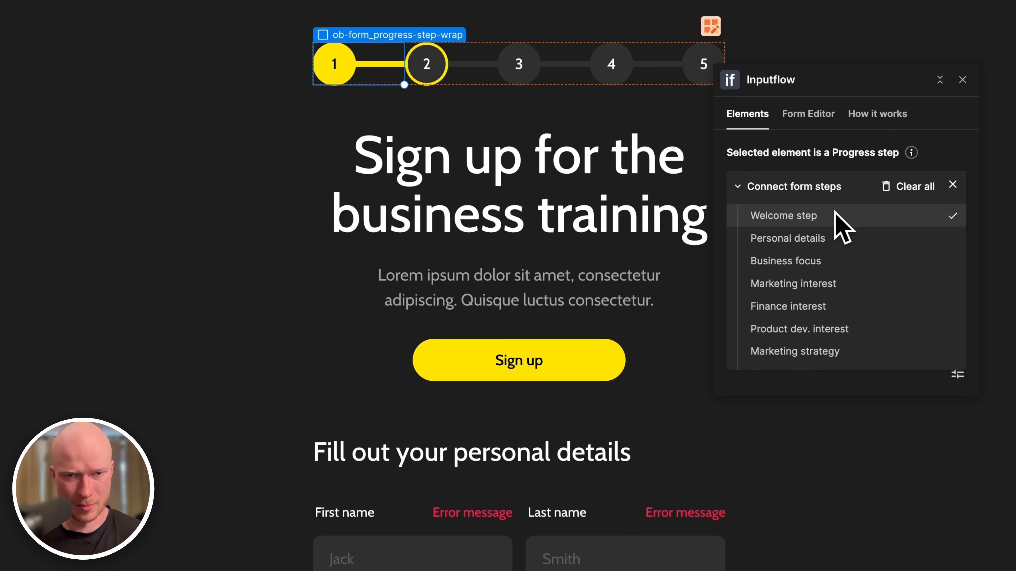
pyautogui.click(468, 78)
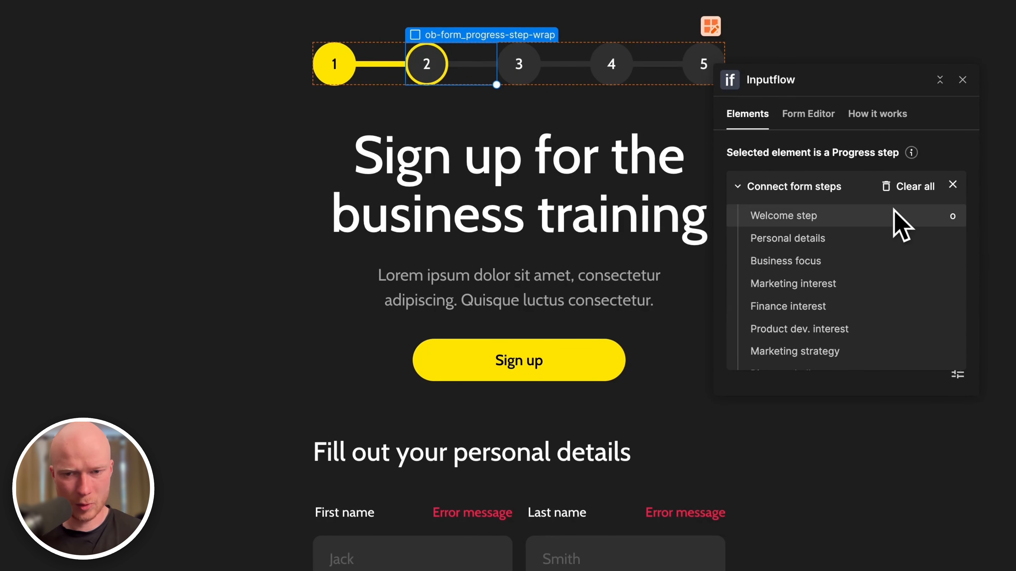
pyautogui.click(878, 238)
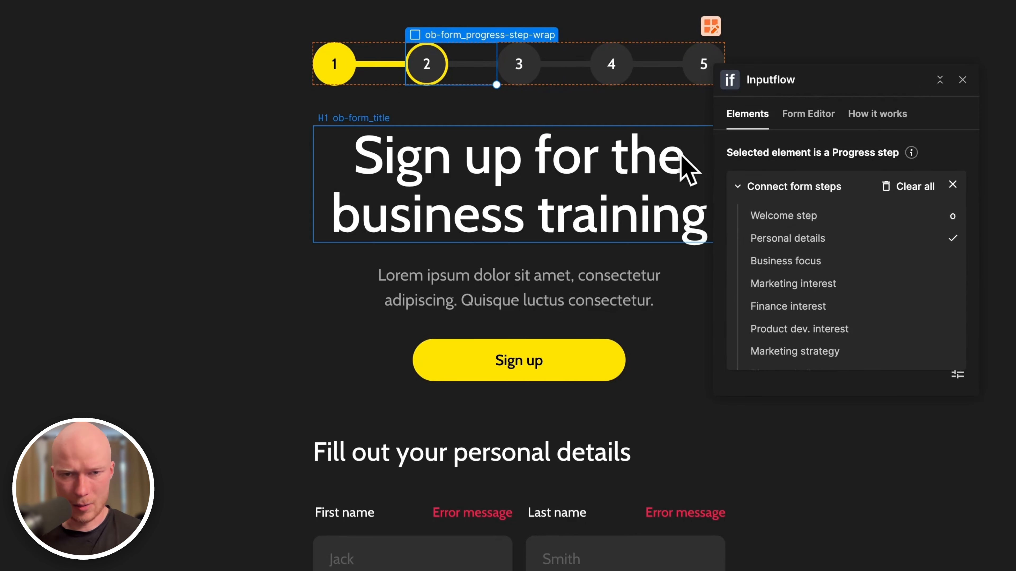
pyautogui.click(564, 82)
pyautogui.click(839, 258)
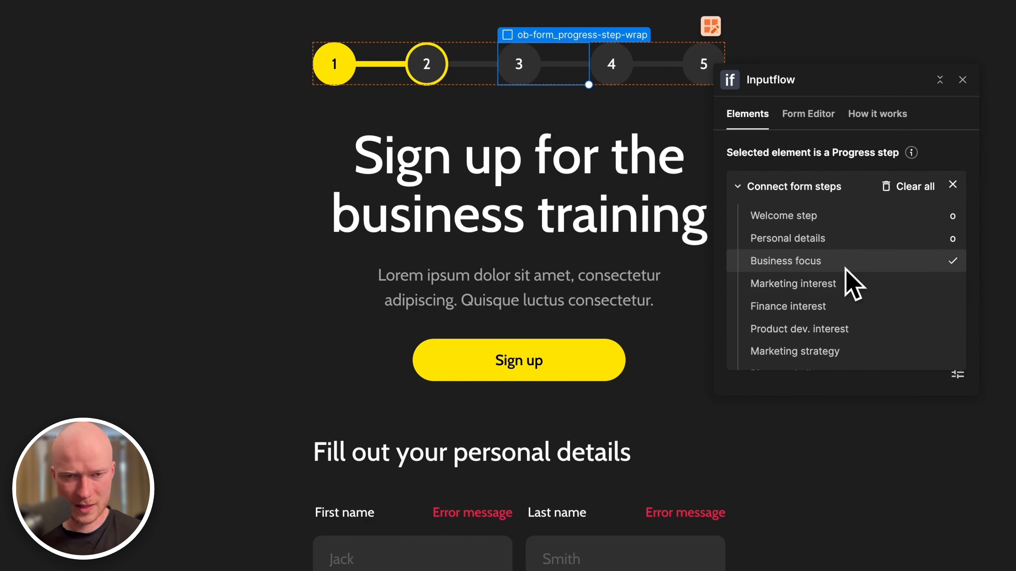
pyautogui.click(845, 277)
pyautogui.scroll(-2, 845, 280)
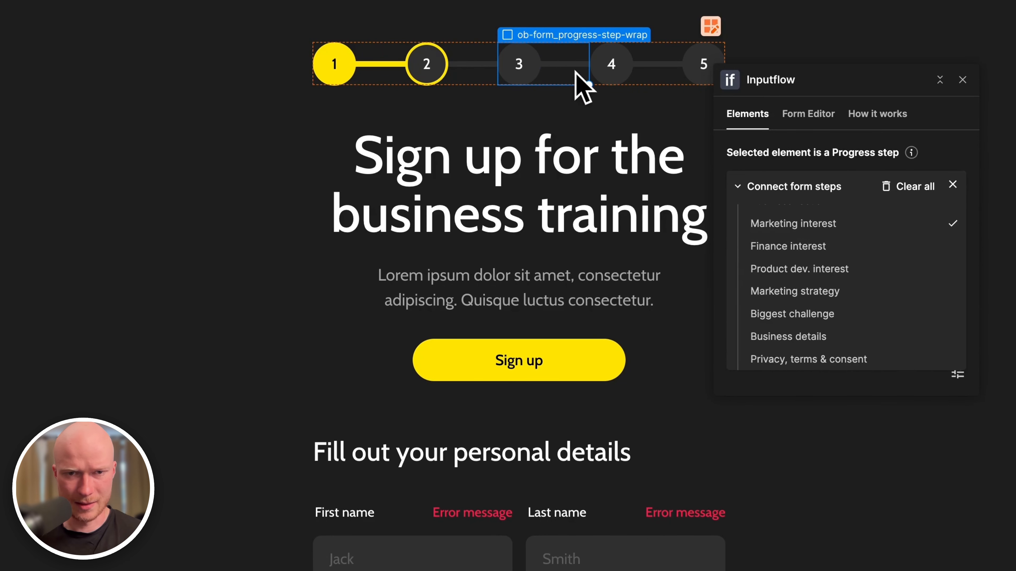
pyautogui.click(907, 249)
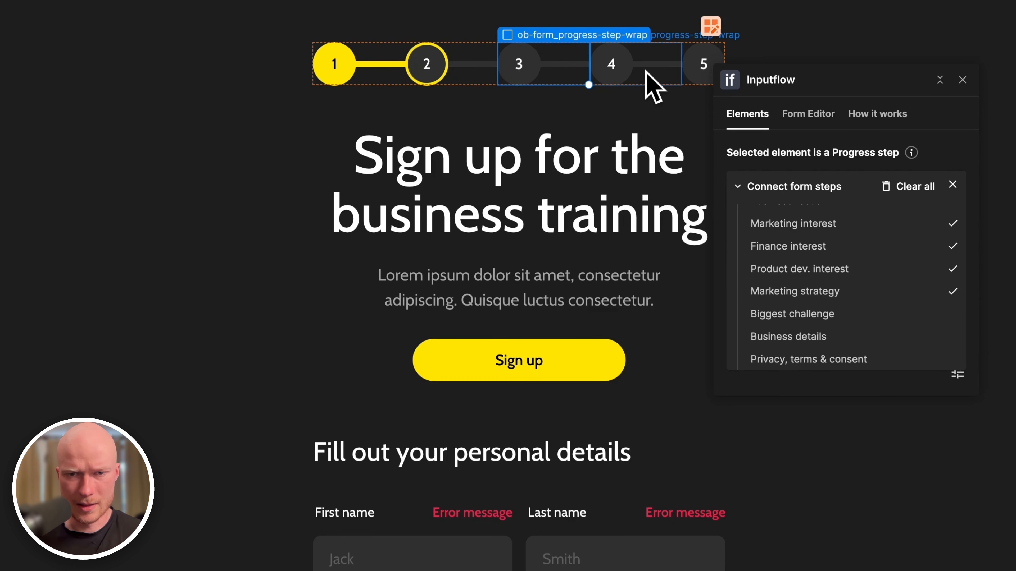
# Connect progress step 5's wrapper to Privacy, terms & consent and publish with Shift+P.
pyautogui.click(653, 86)
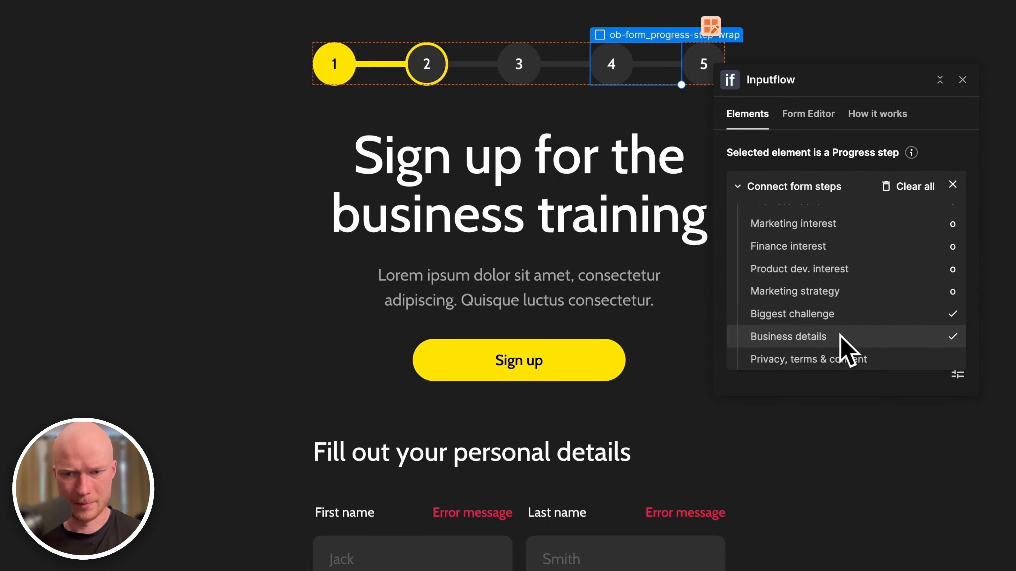
pyautogui.click(699, 78)
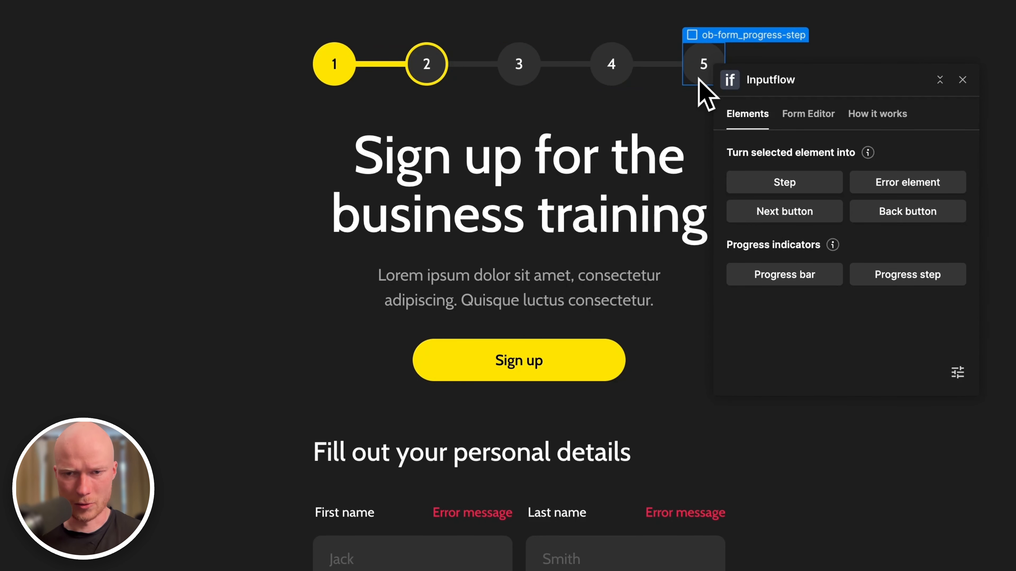
pyautogui.click(723, 81)
pyautogui.scroll(-3, 776, 264)
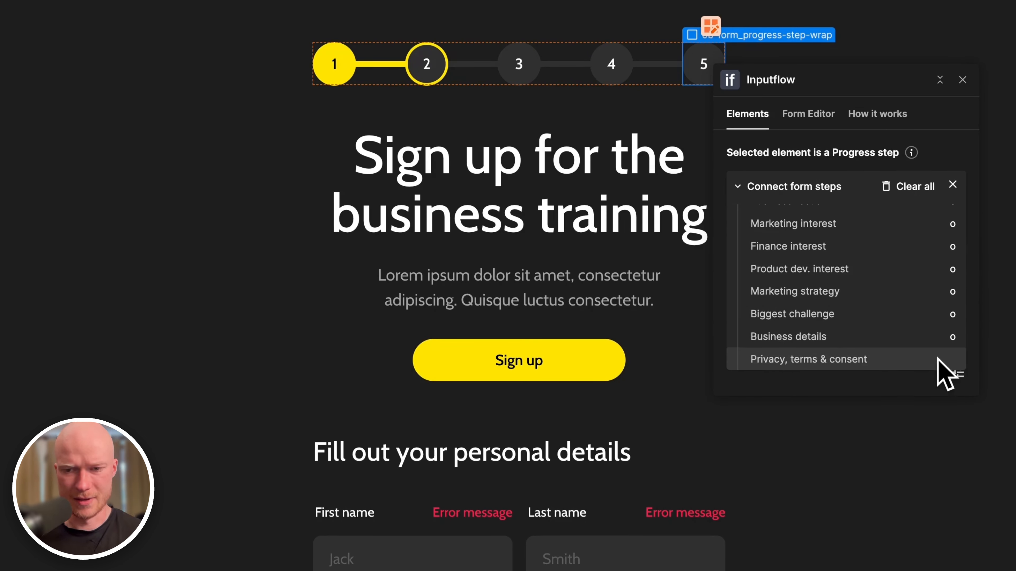
pyautogui.hotkey('shift', 'p')
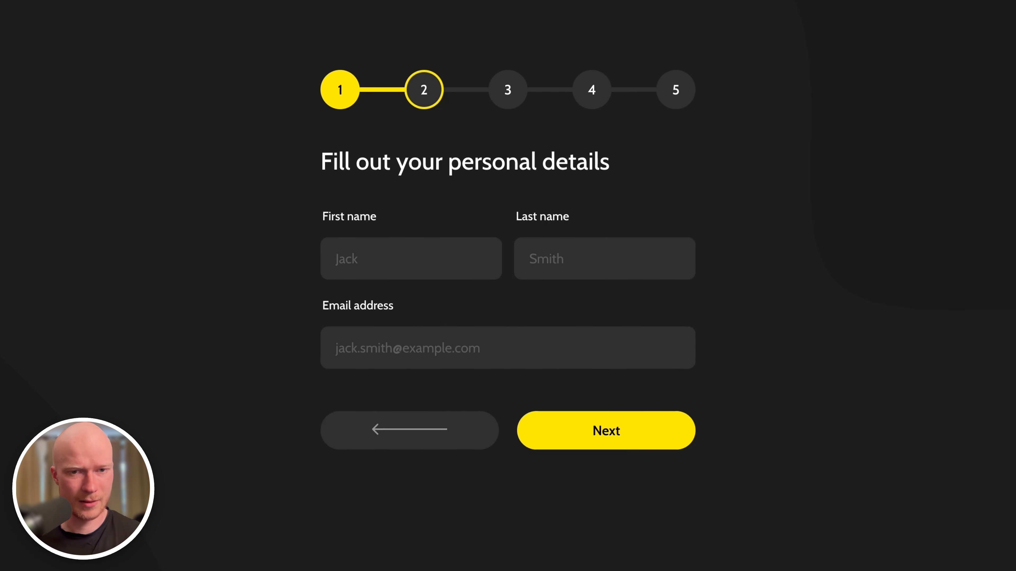
pyautogui.press('super+r')
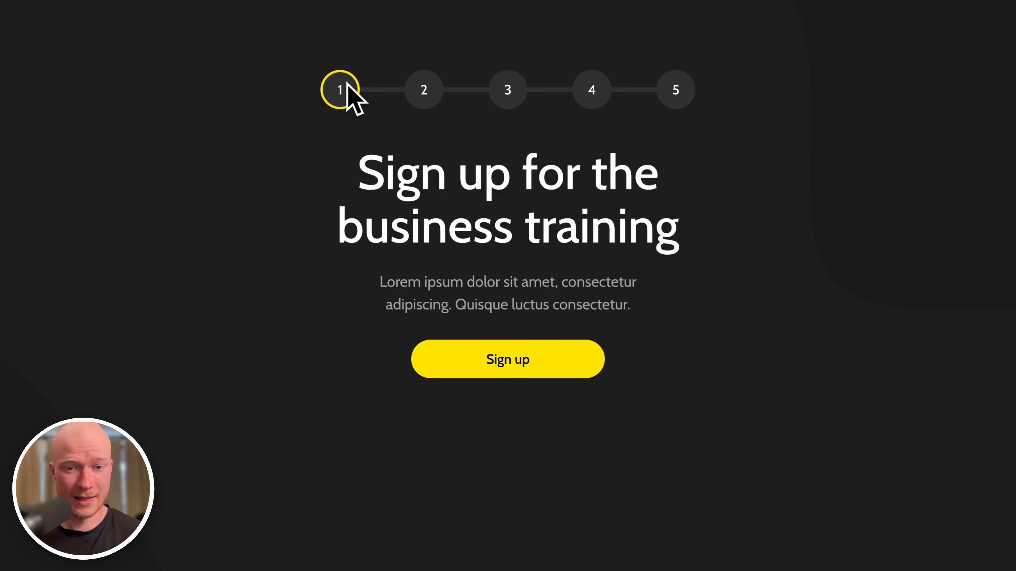
pyautogui.click(552, 362)
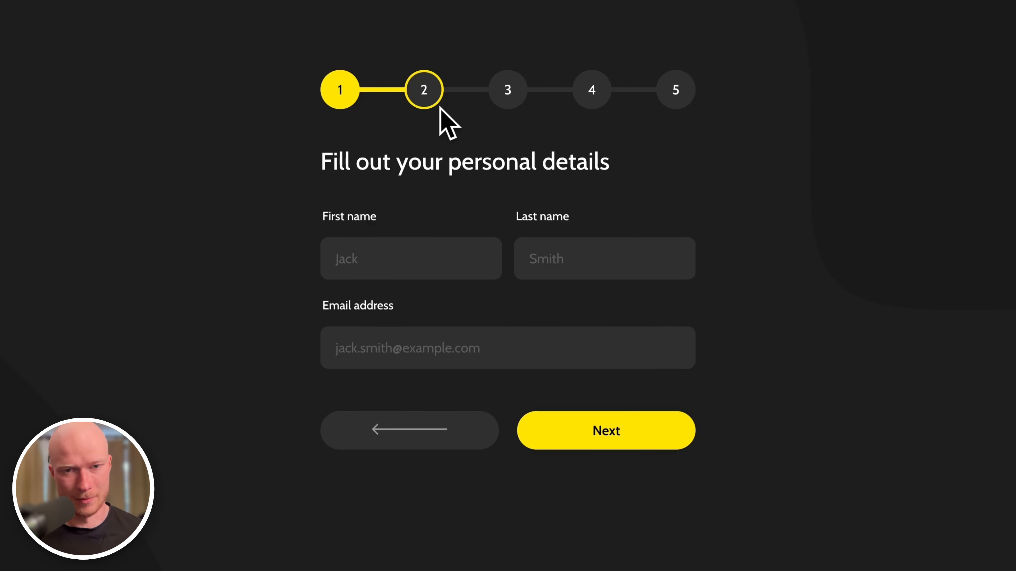
pyautogui.click(437, 246)
pyautogui.write('sdf')
pyautogui.click(575, 257)
pyautogui.write('sdf')
pyautogui.click(456, 345)
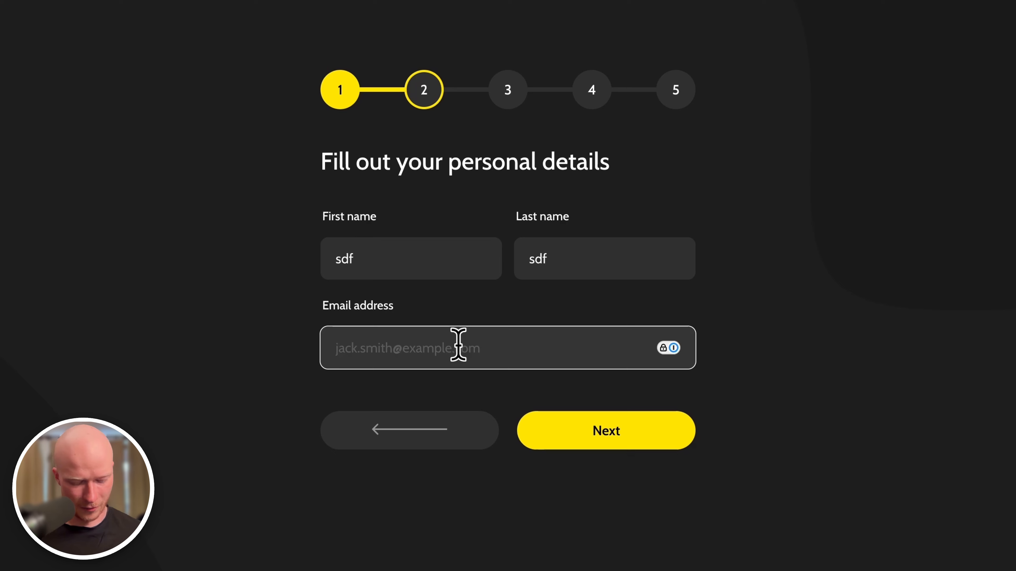
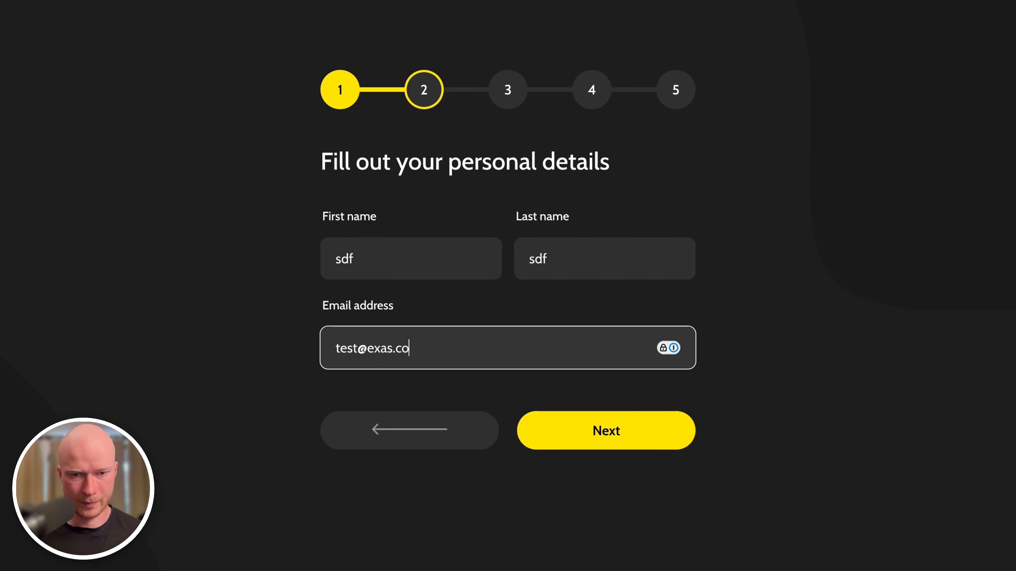
pyautogui.click(651, 431)
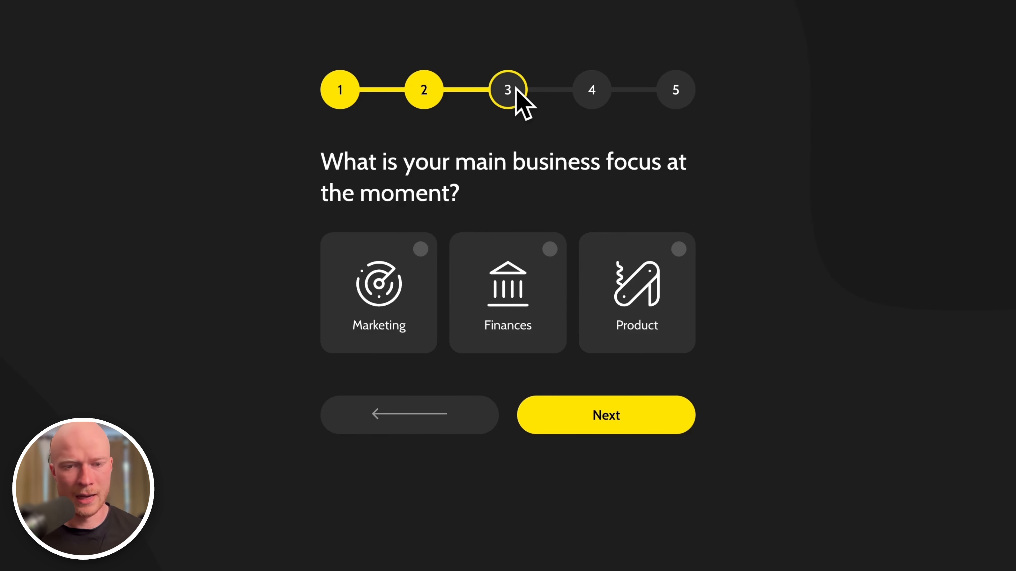
pyautogui.click(402, 412)
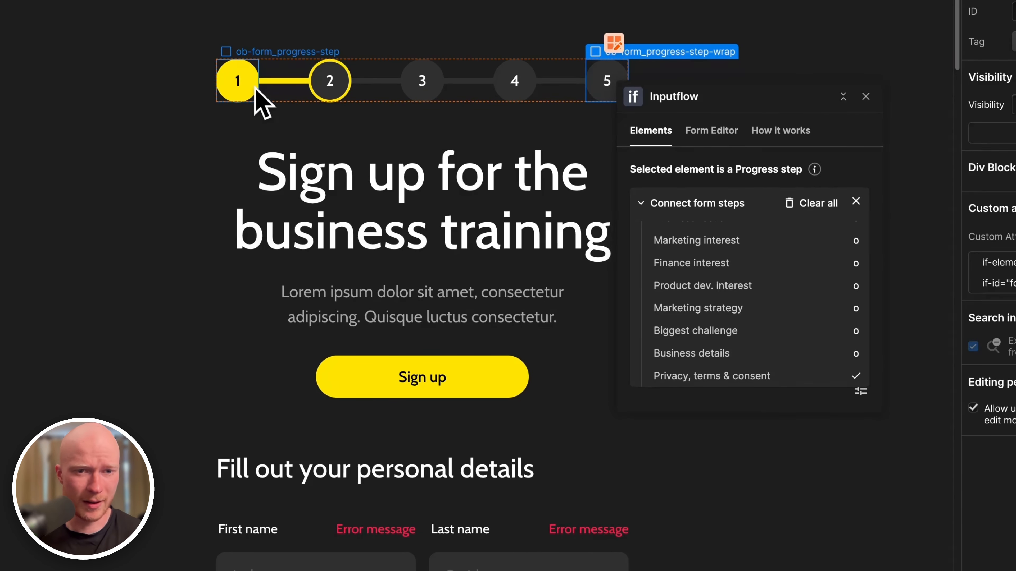
# Inspect circle 1's is-completed and circle 2's is-active style classes, then view the form flow diagram.
pyautogui.click(262, 92)
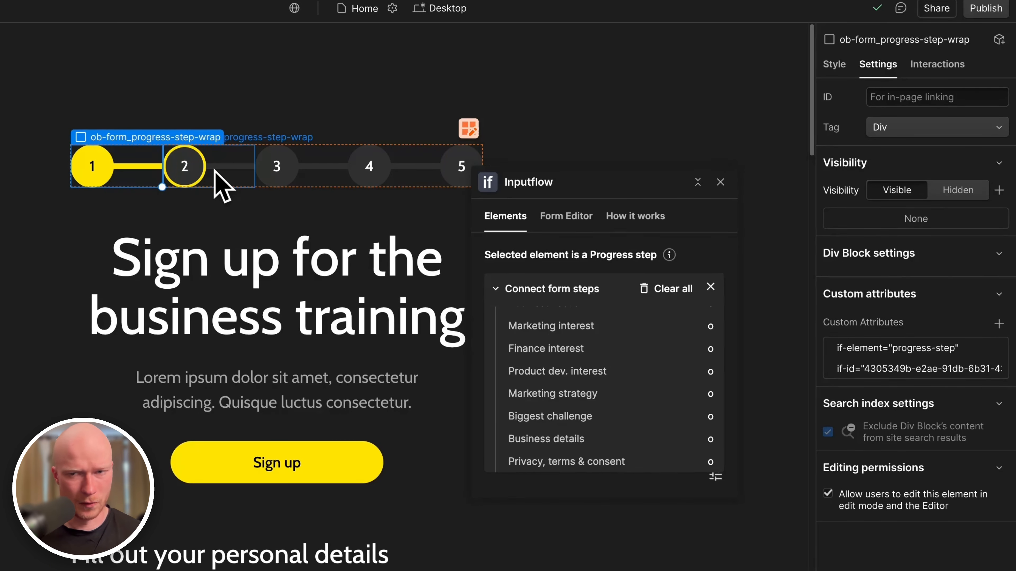
pyautogui.click(836, 64)
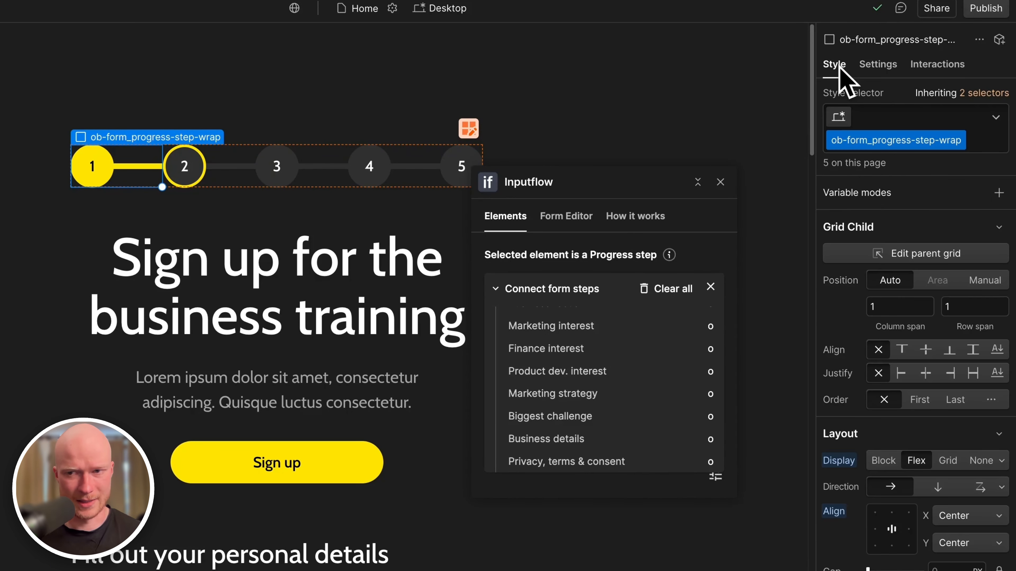
pyautogui.click(104, 178)
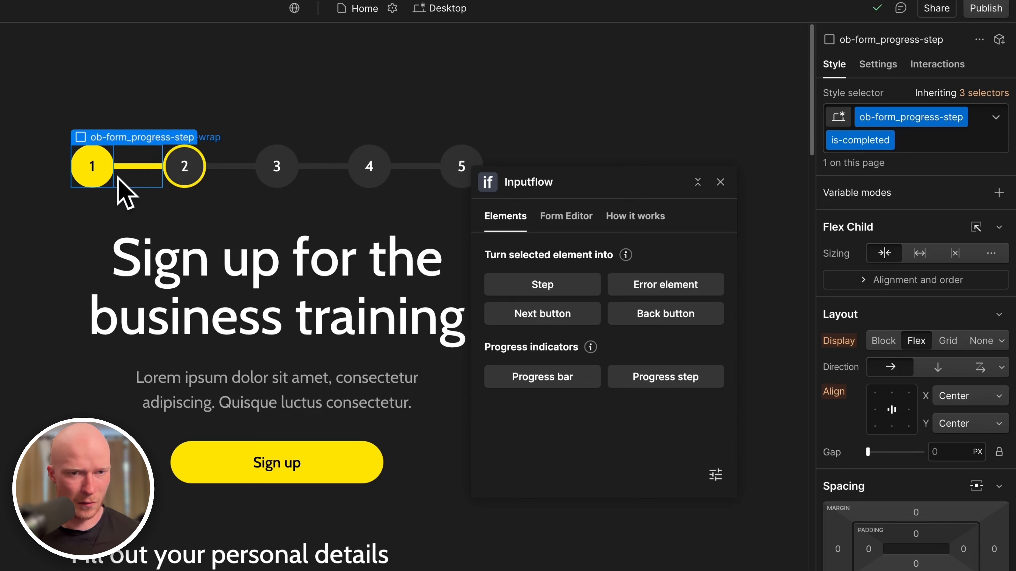
pyautogui.click(204, 166)
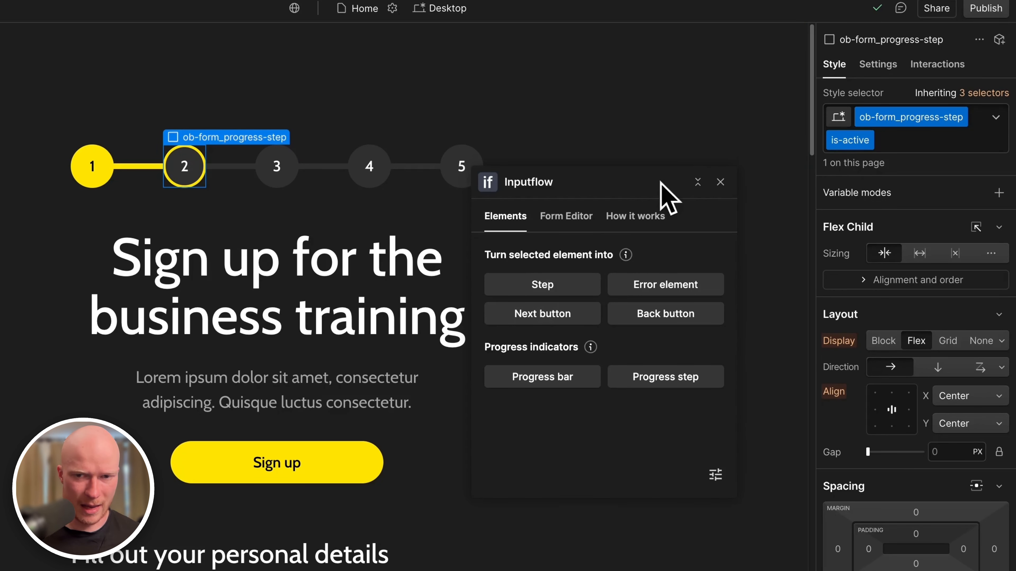
pyautogui.click(567, 218)
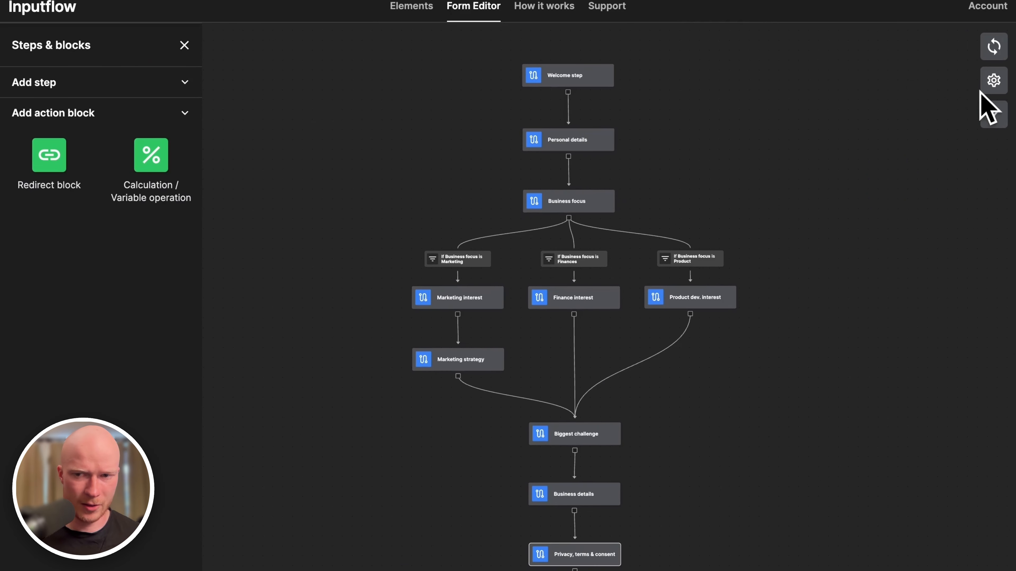
# Open the form's general settings and review the is-active and is-completed progress-step combo classes.
pyautogui.click(992, 84)
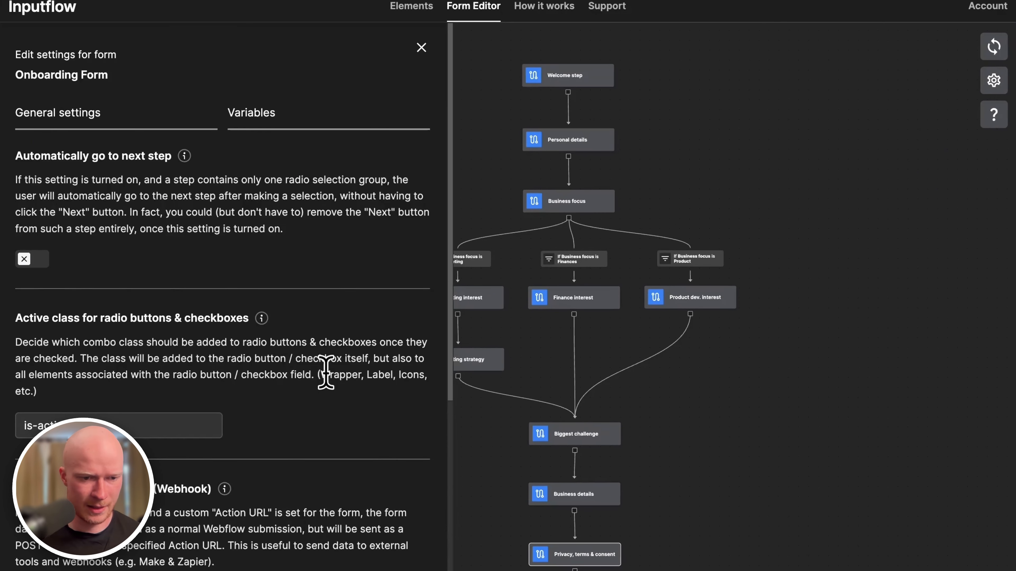
pyautogui.scroll(-10, 330, 368)
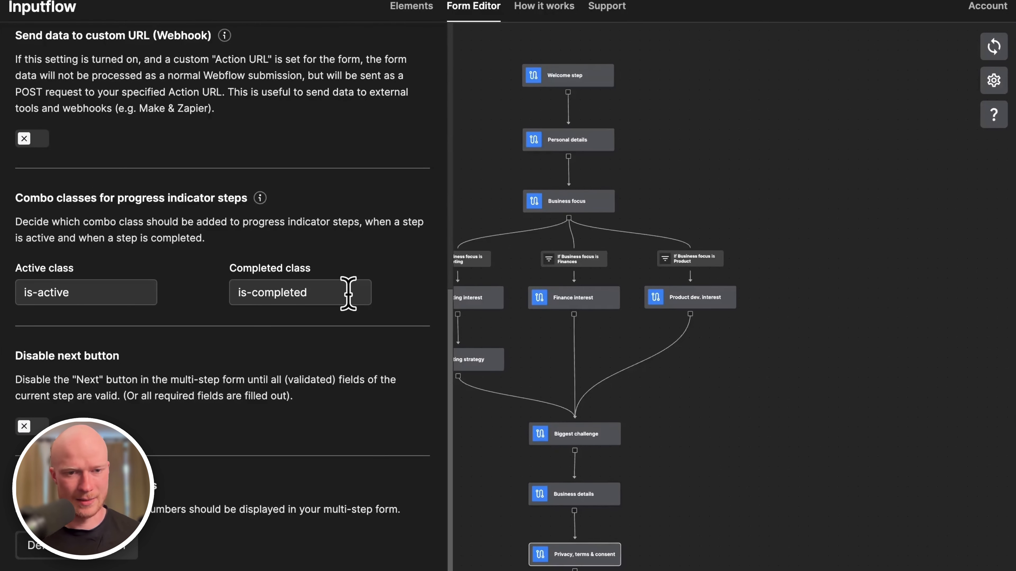
pyautogui.scroll(10, 348, 293)
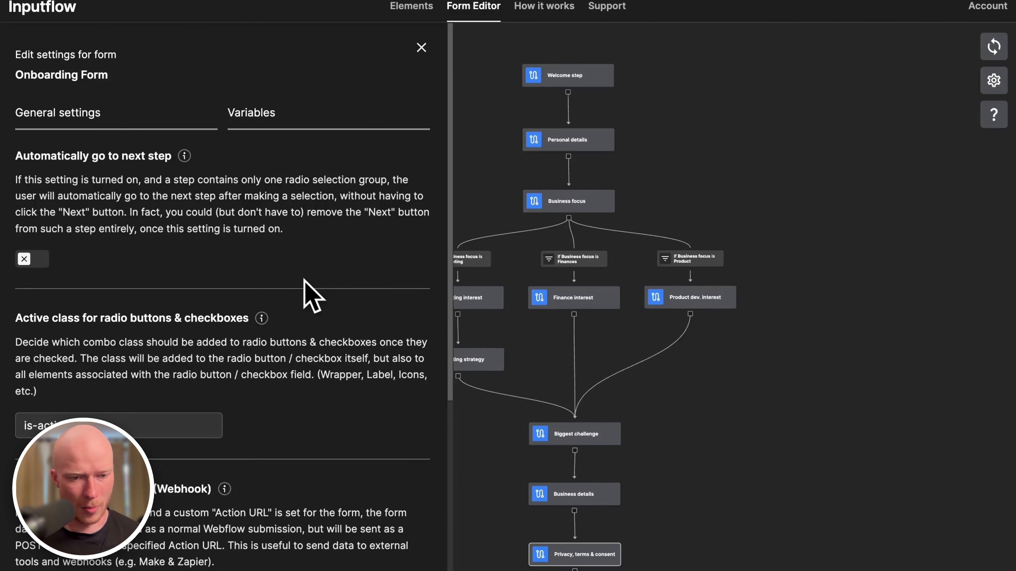
pyautogui.scroll(-10, 304, 280)
pyautogui.scroll(5, 310, 297)
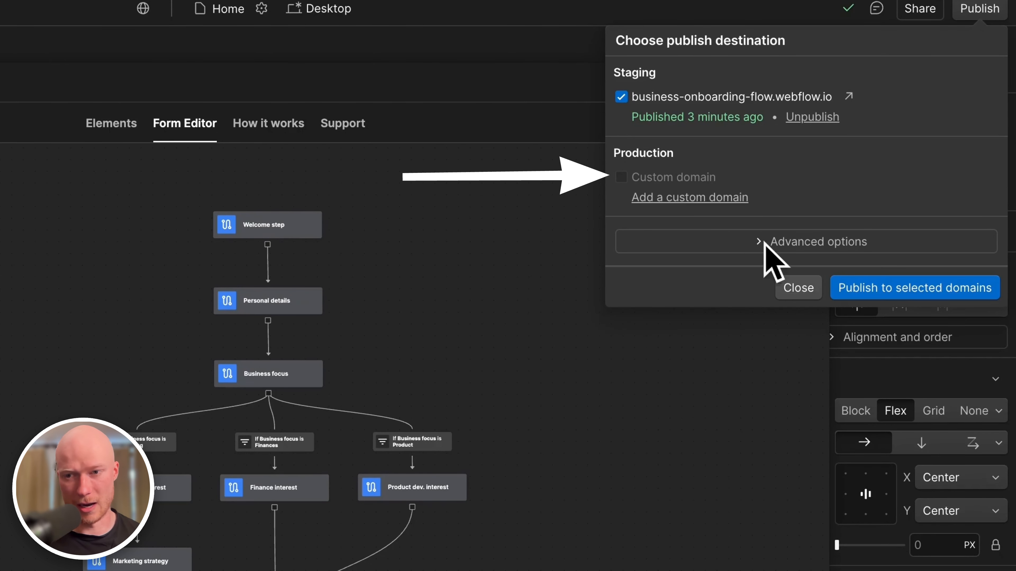
# Close the publish destination dialog and open the Inputflow documentation.
pyautogui.click(789, 289)
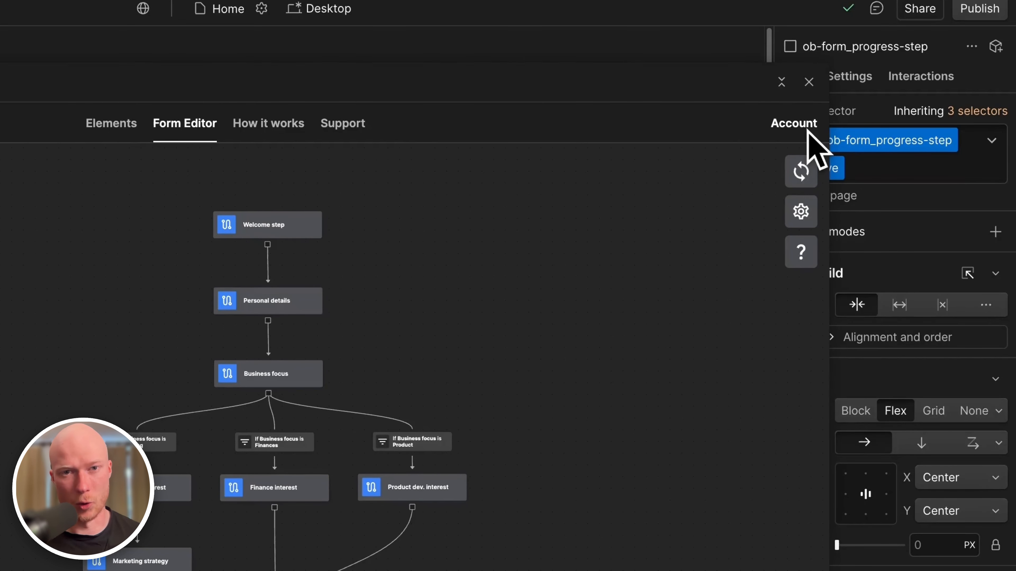
pyautogui.click(980, 9)
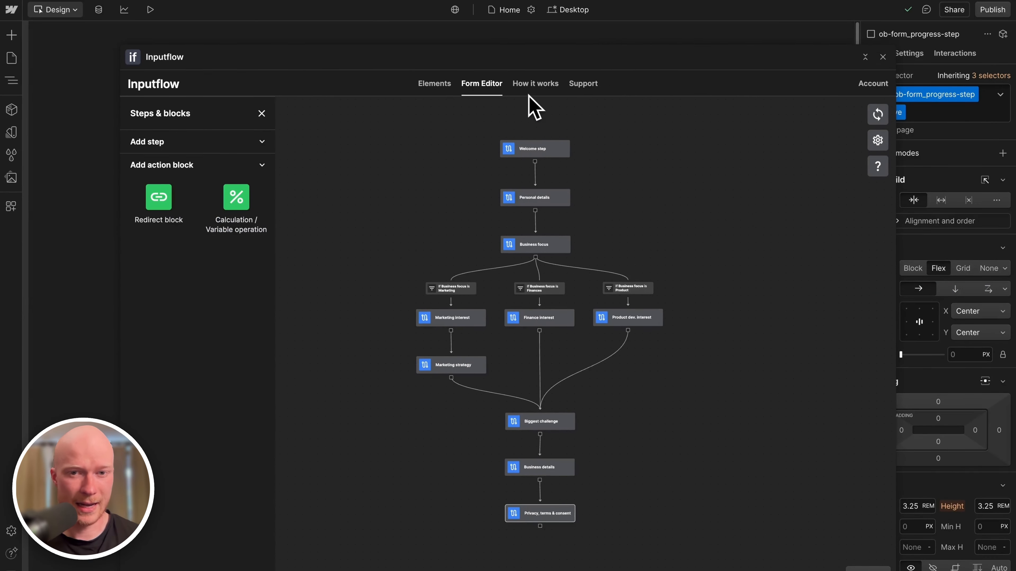
pyautogui.click(536, 84)
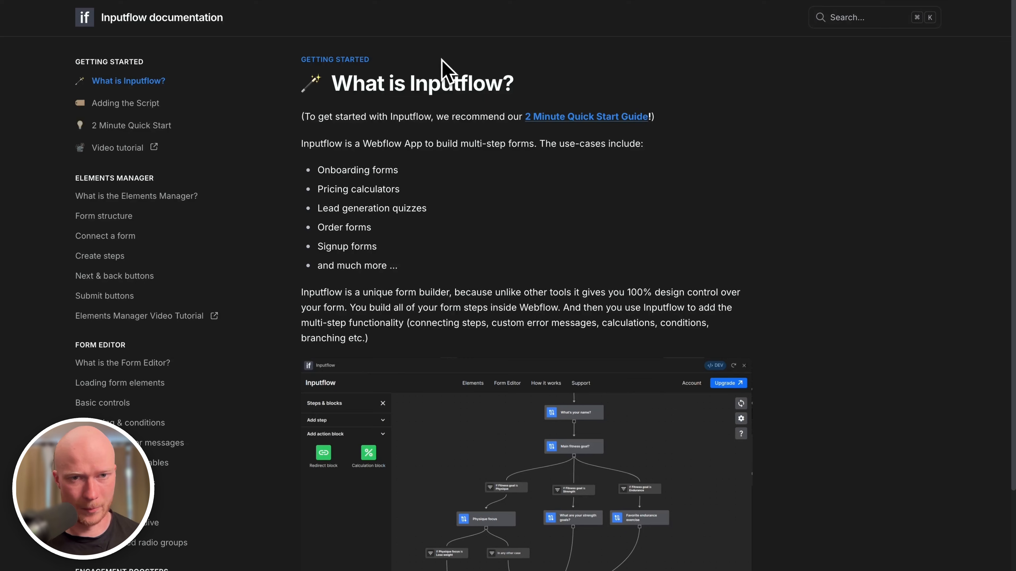
# Load the inputflow.com homepage in the browser.
pyautogui.moveTo(450, 3)
pyautogui.click(438, 34)
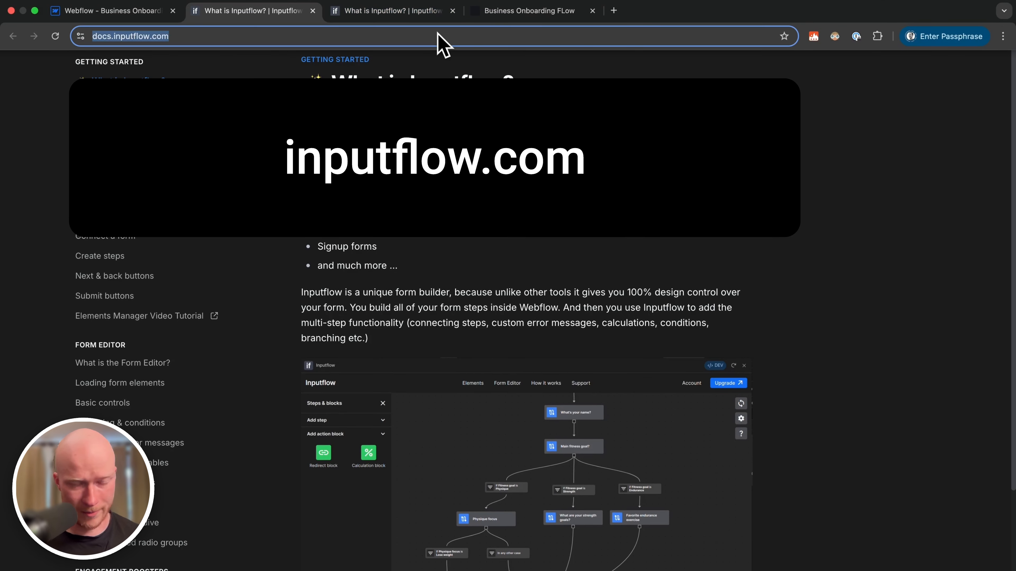
pyautogui.write('inputflow.com')
pyautogui.press('Return')
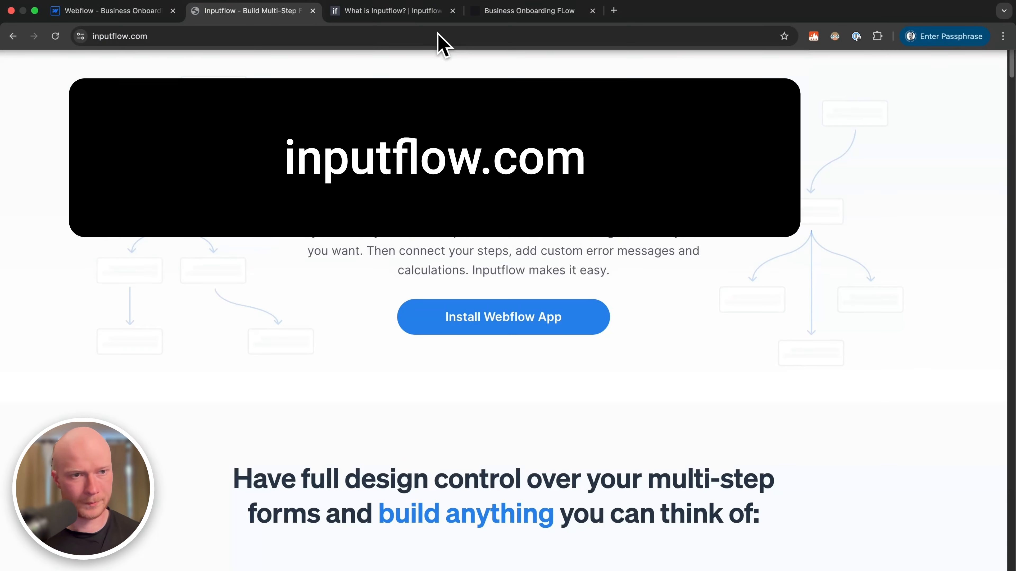